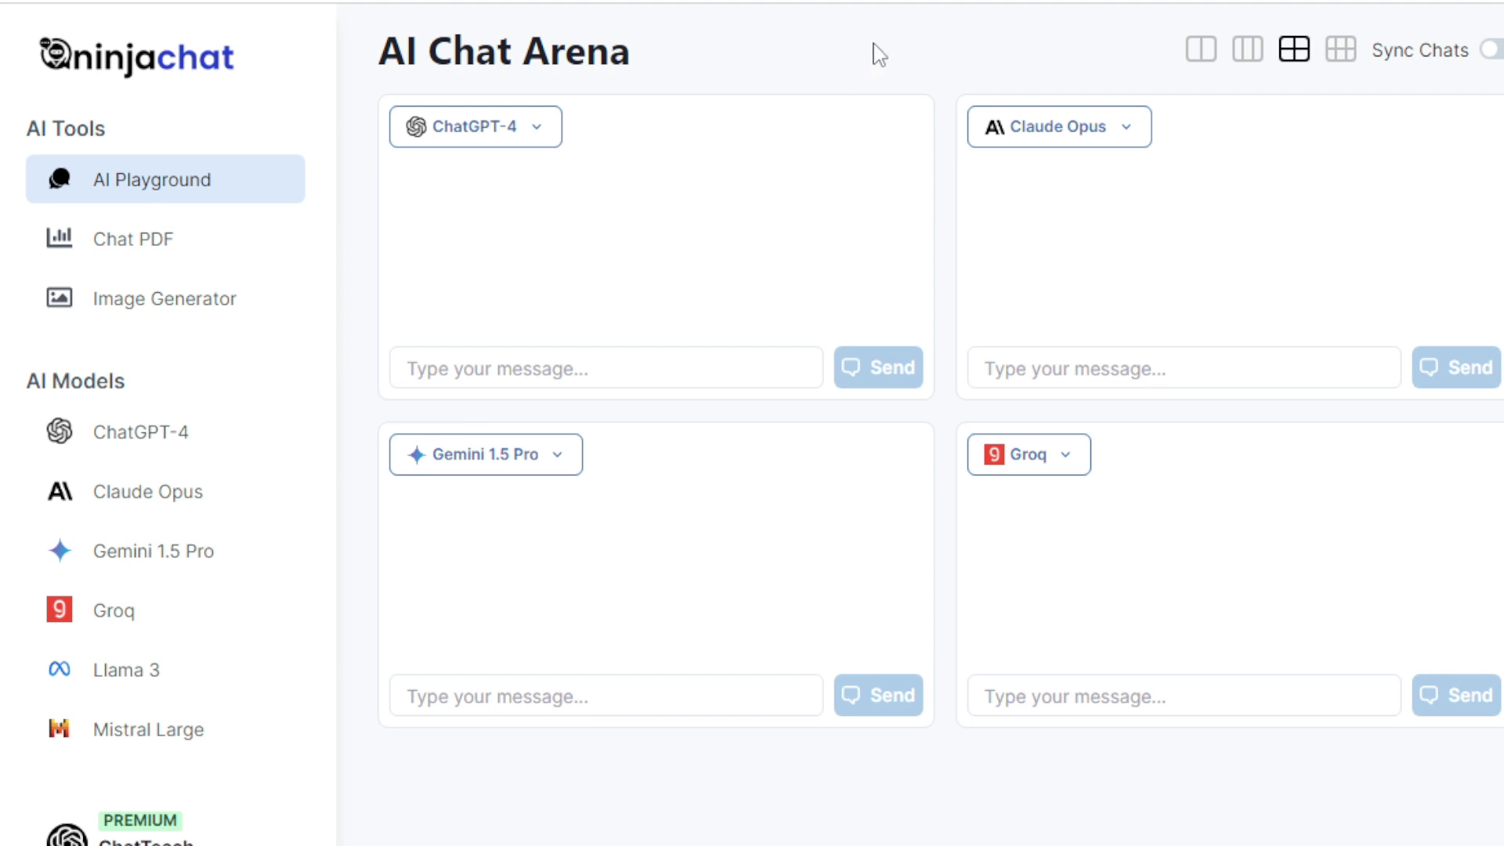
- Switch the arena to two chats and view the ChatGPT-4 model list without changing it
drag(636, 61, 405, 24)
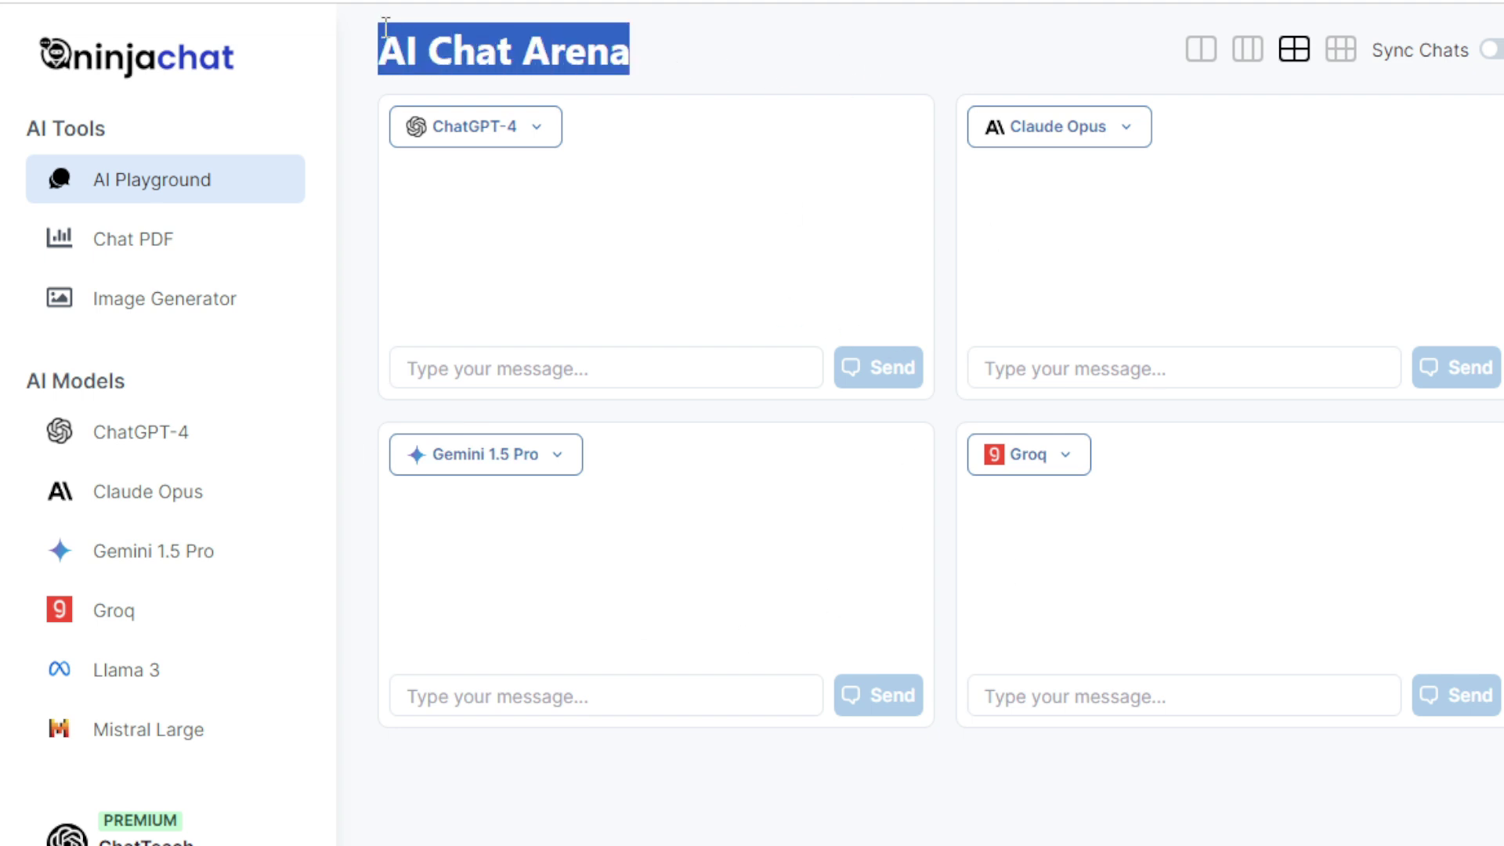
click(403, 40)
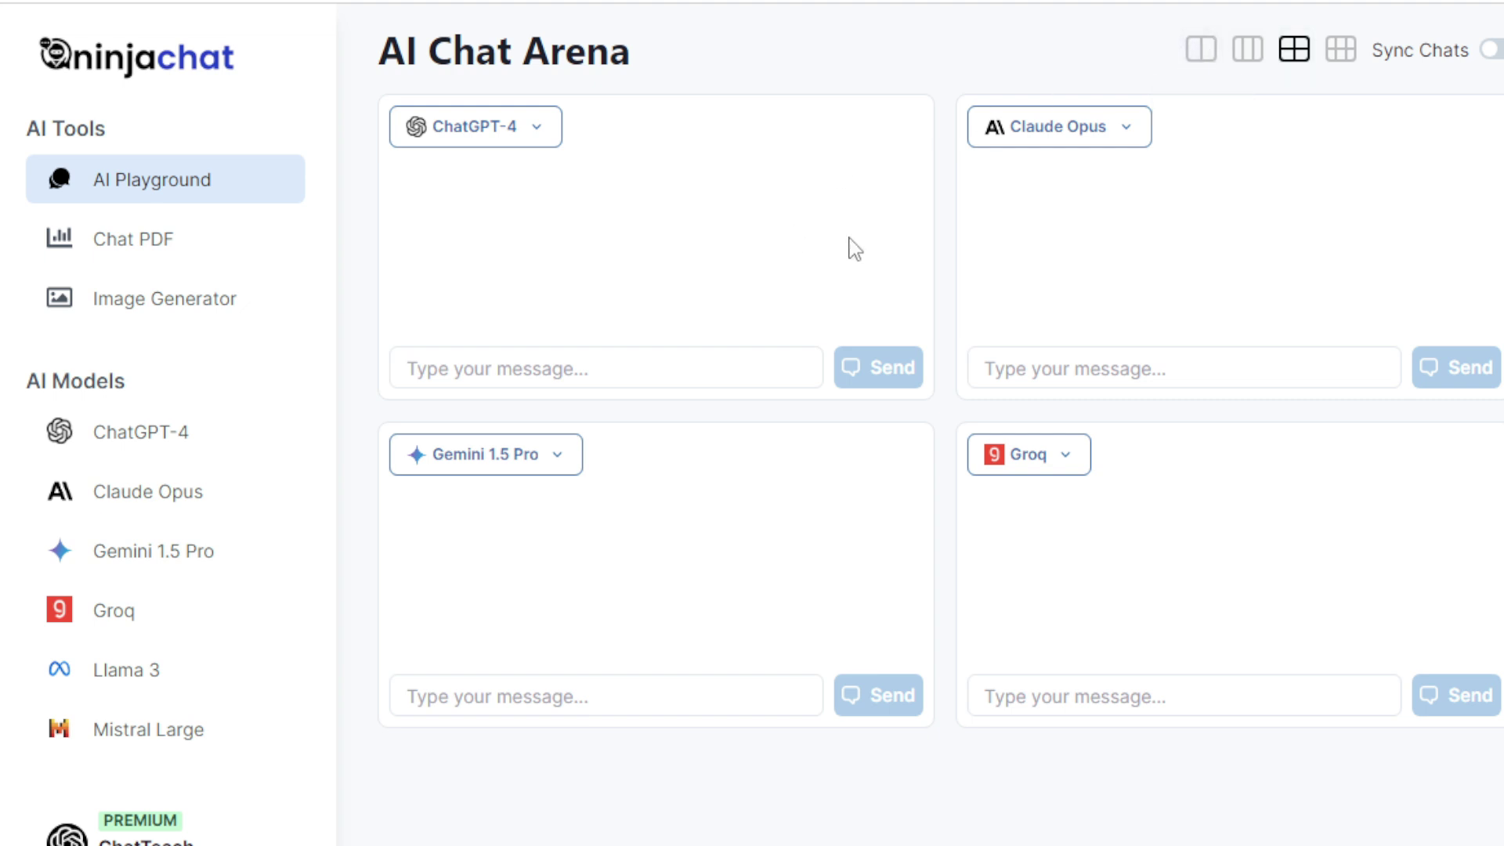
click(1210, 61)
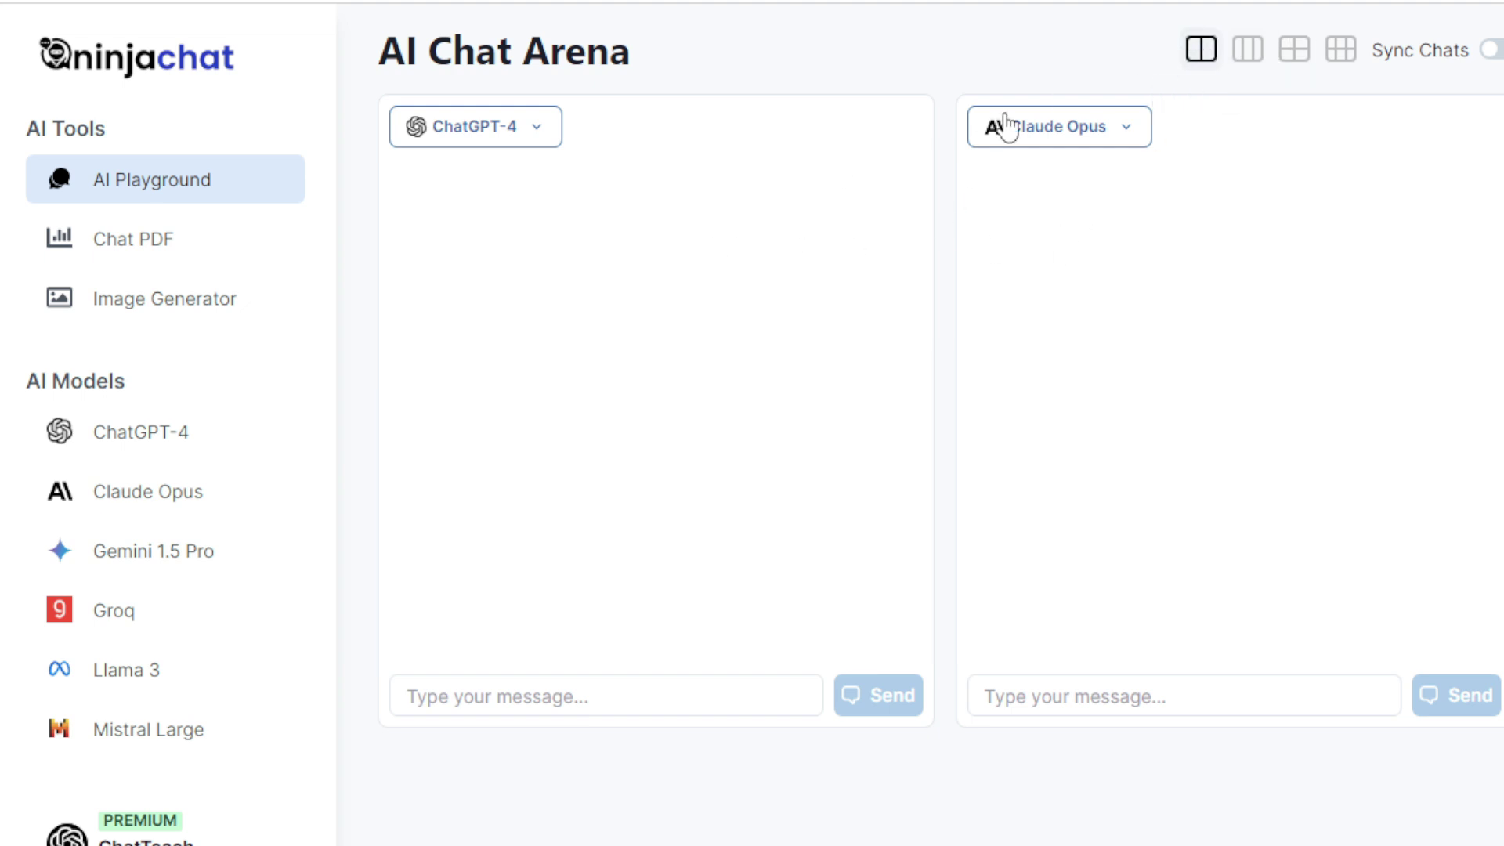
click(517, 133)
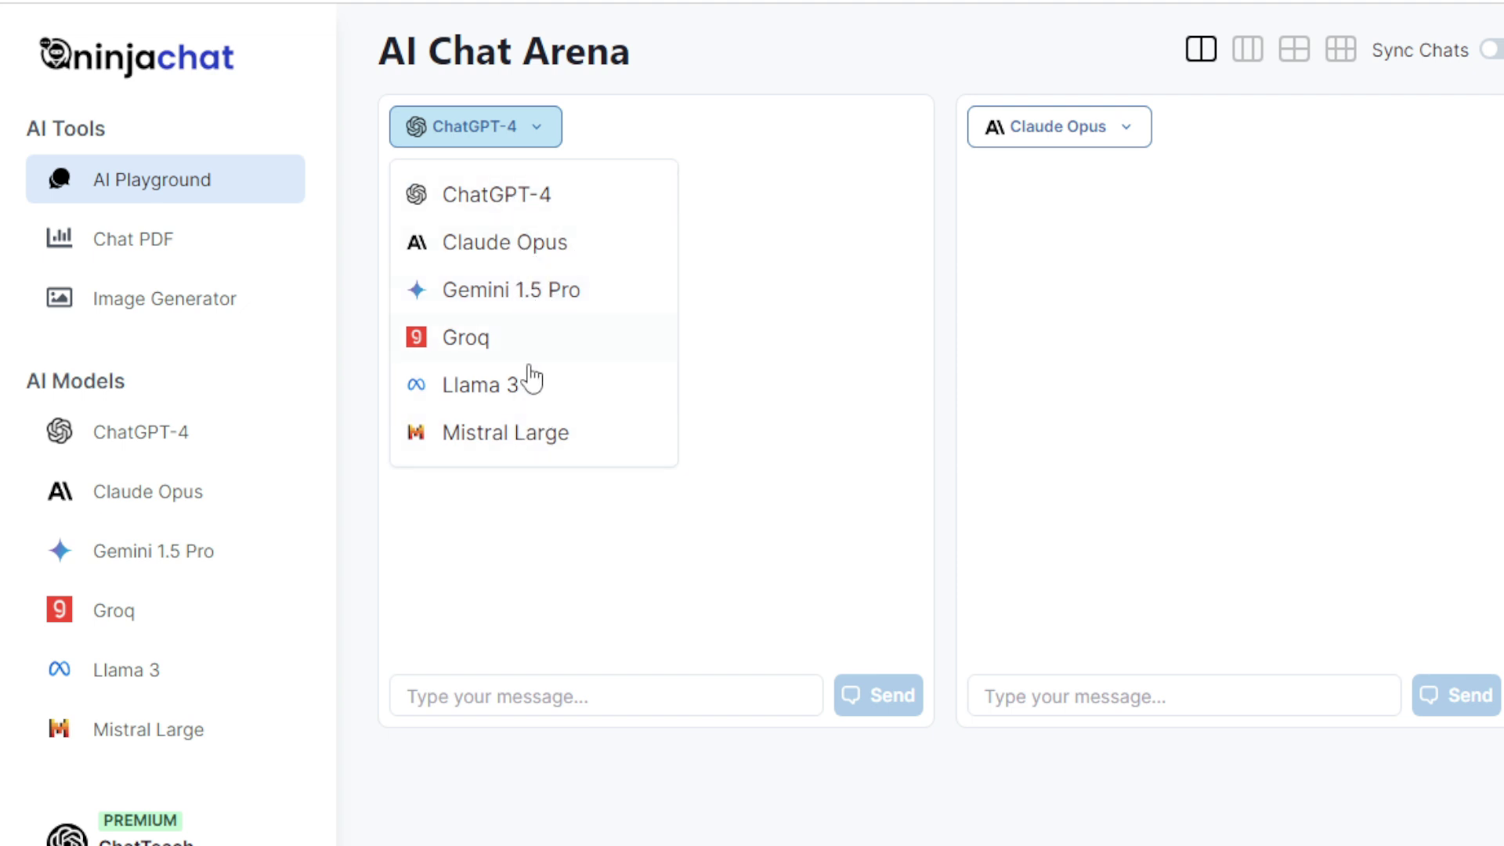
click(535, 131)
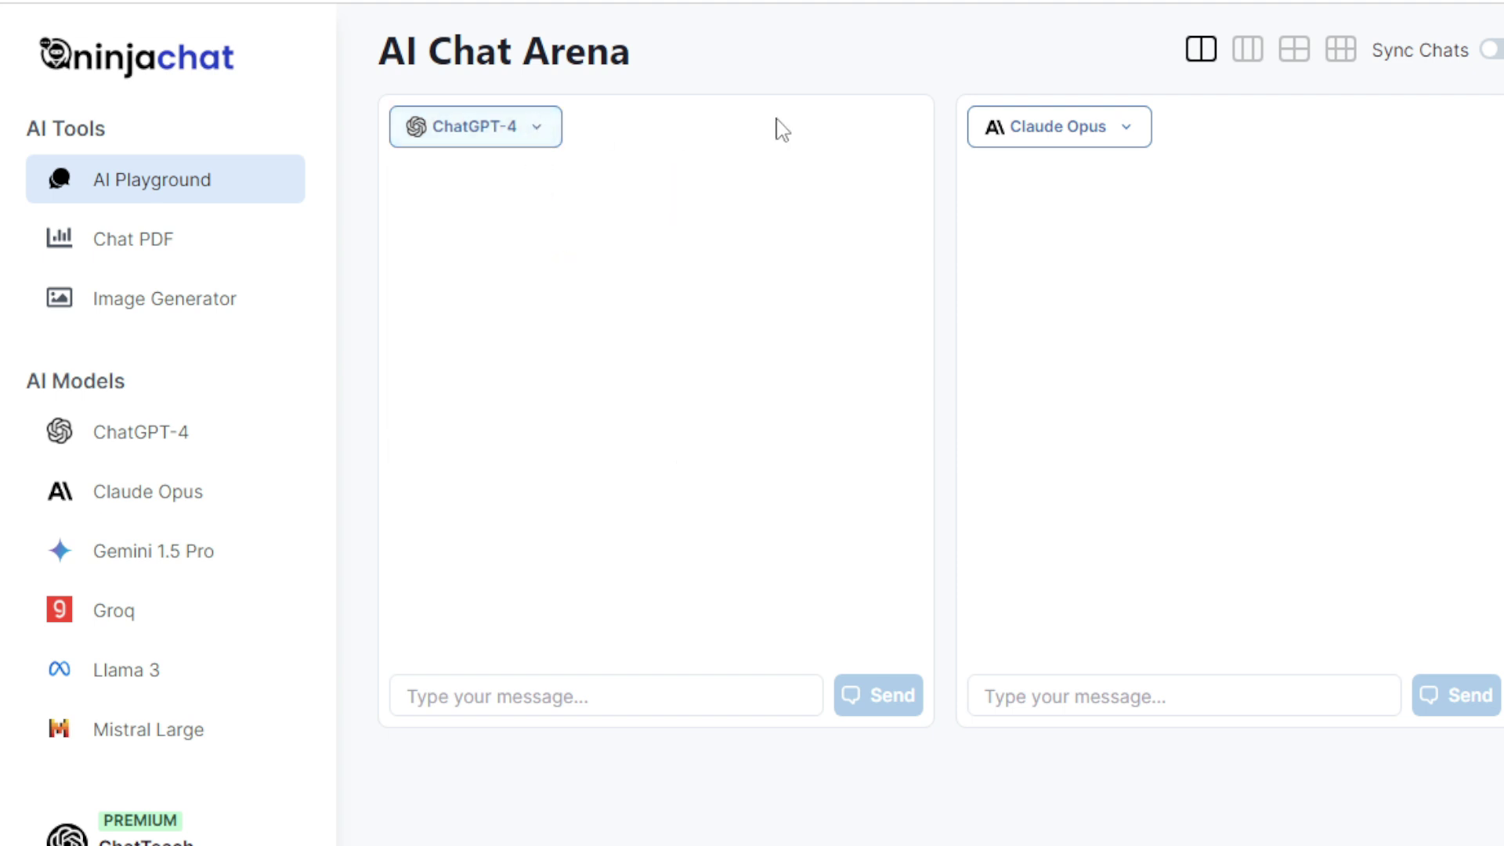
- Expand the arena through three and four chats to six, then turn on Sync Chats
click(1246, 52)
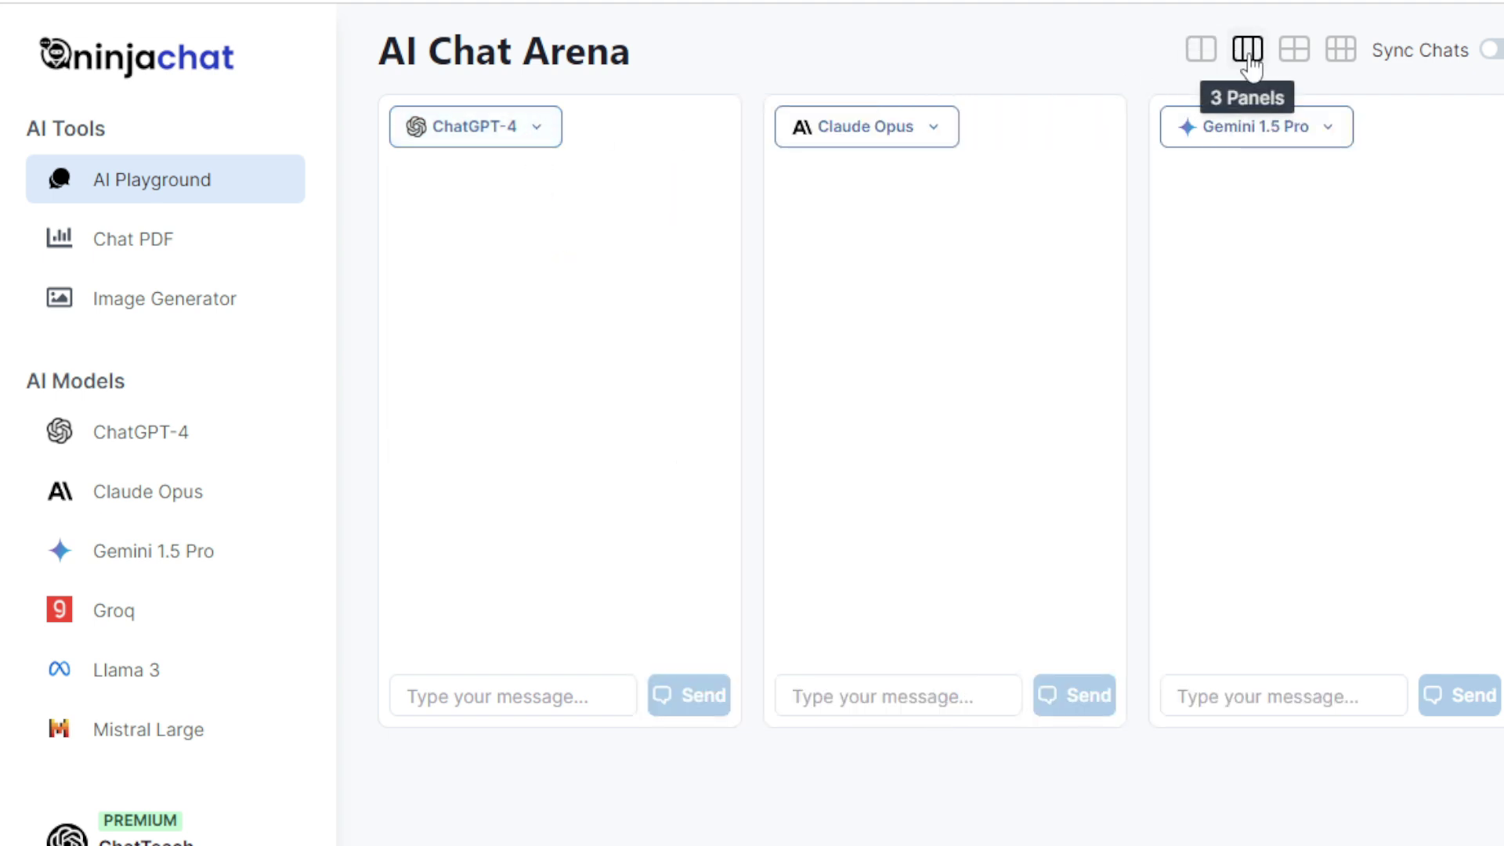
click(1295, 49)
click(1340, 50)
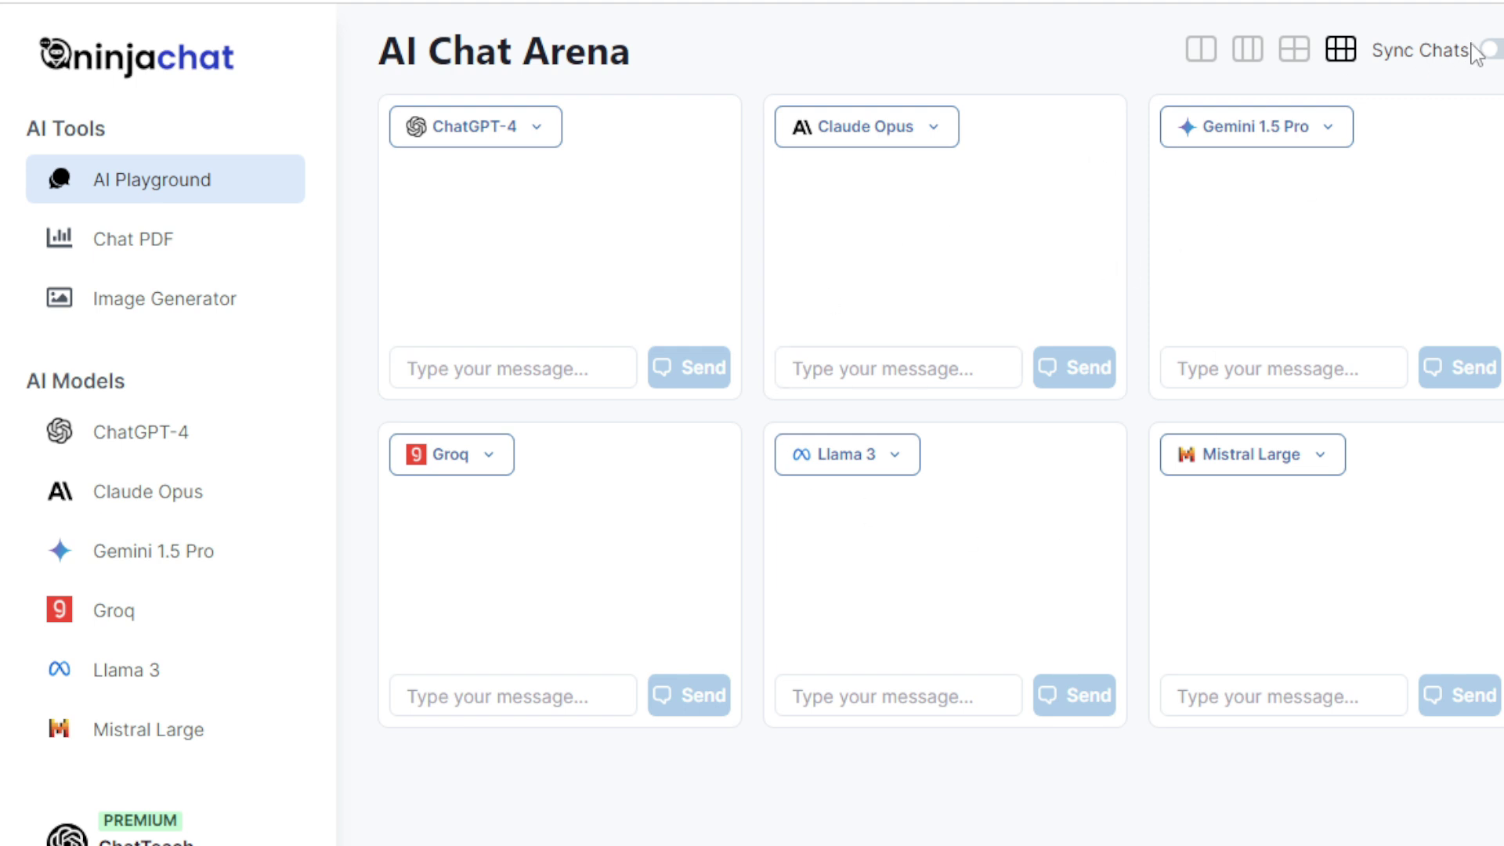
click(1493, 51)
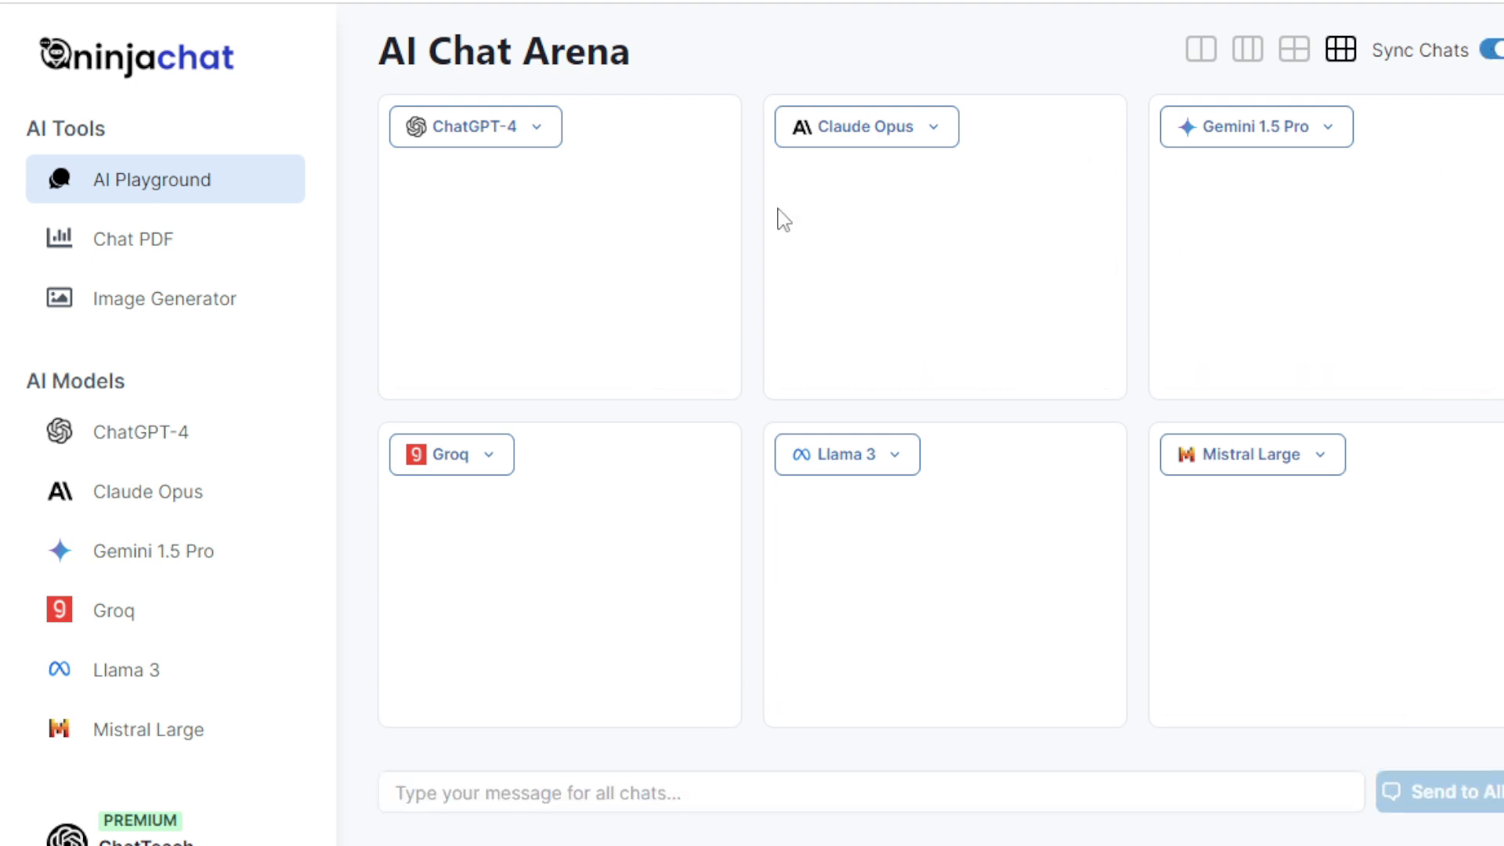
- Reduce the arena to four chats and send 'hi' and the AI vs ML question to all
click(1296, 53)
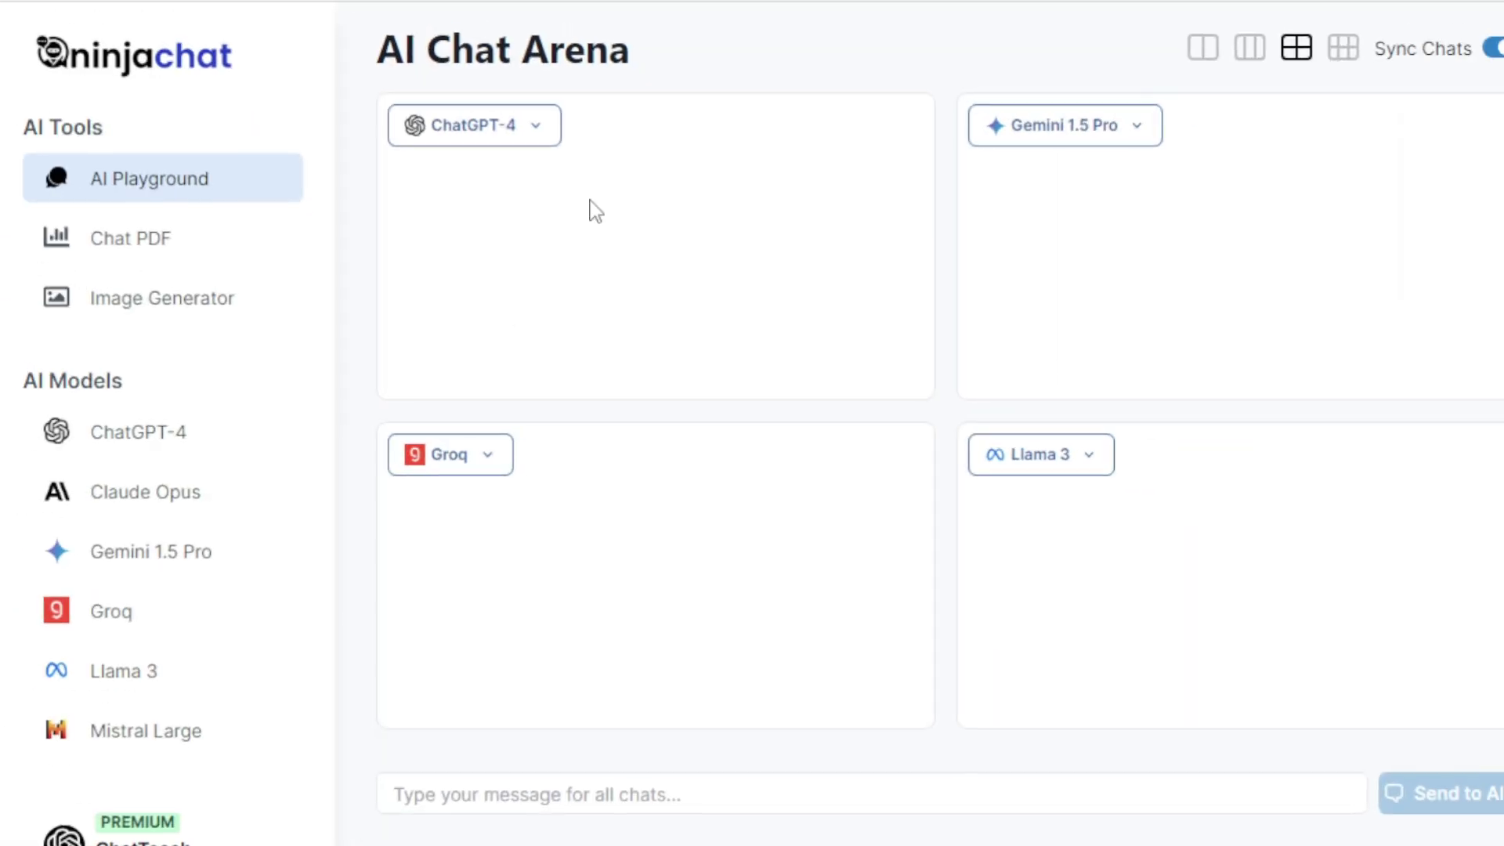
click(671, 794)
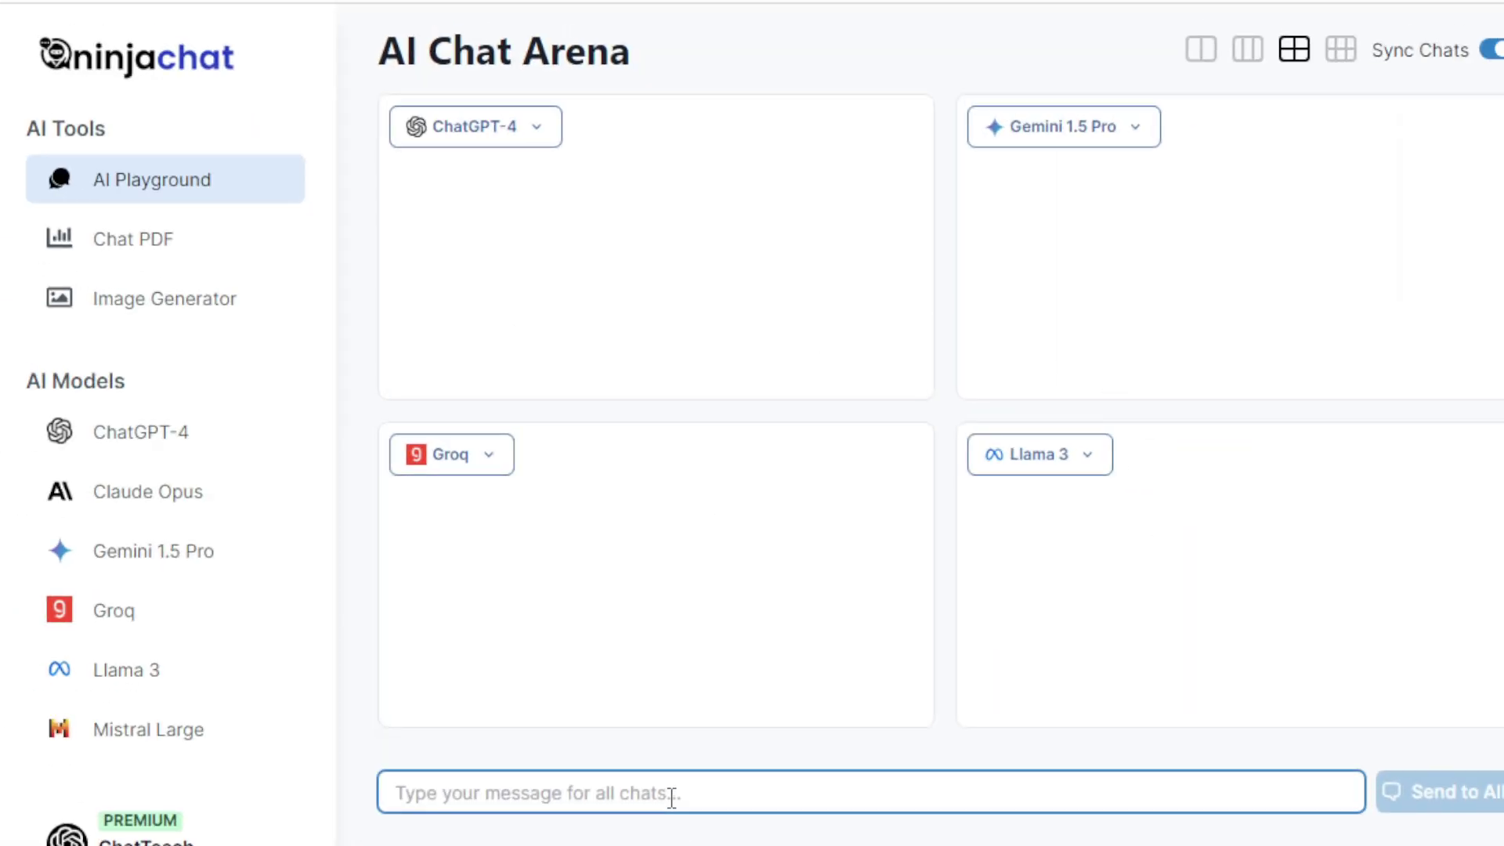
text(hi)
key(Return)
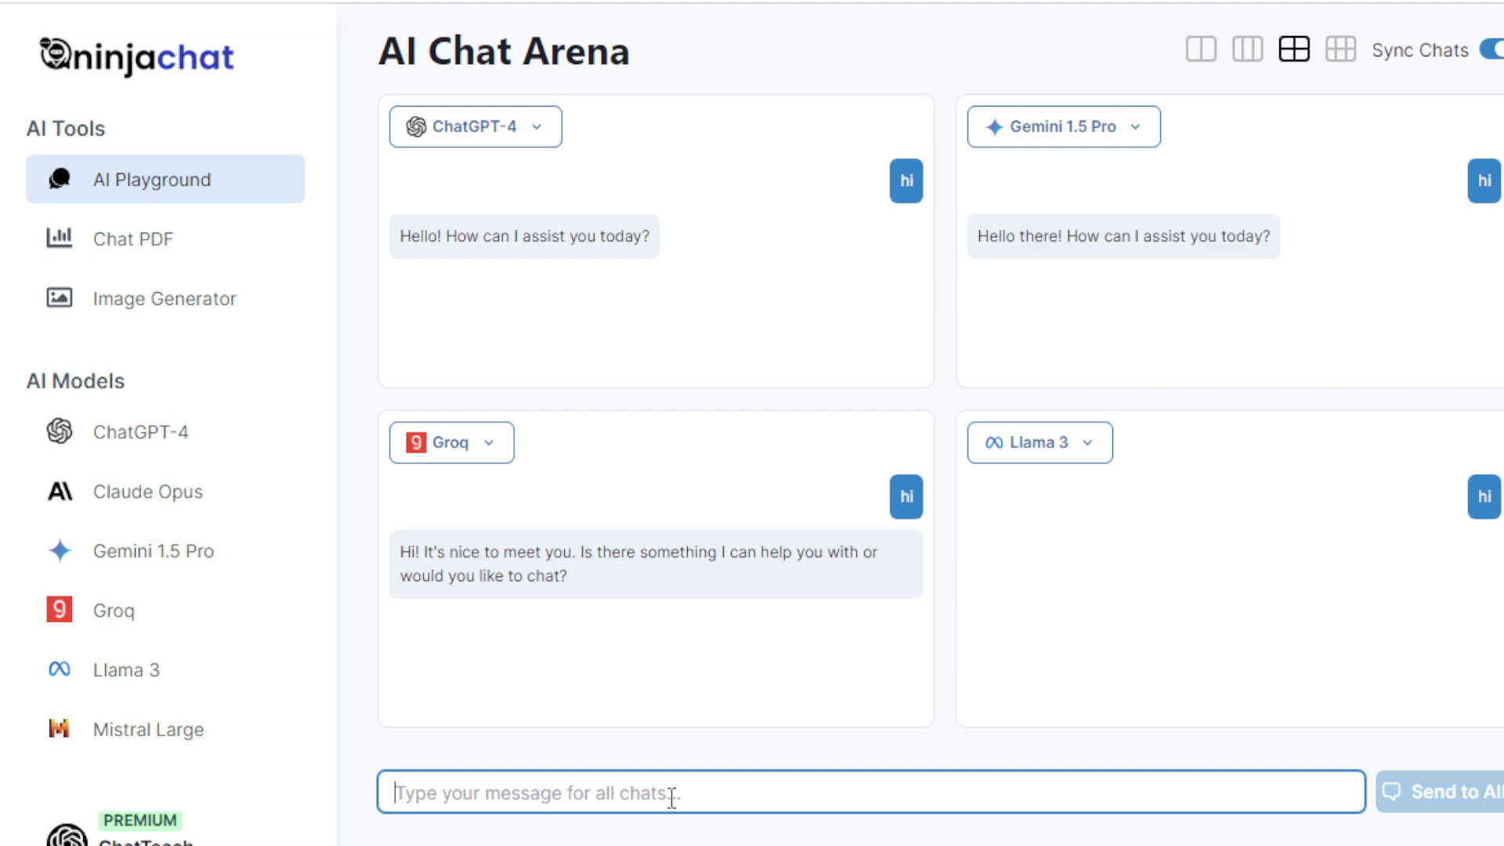
text(tell me the difference be)
text(twee)
text(n AI & ML.)
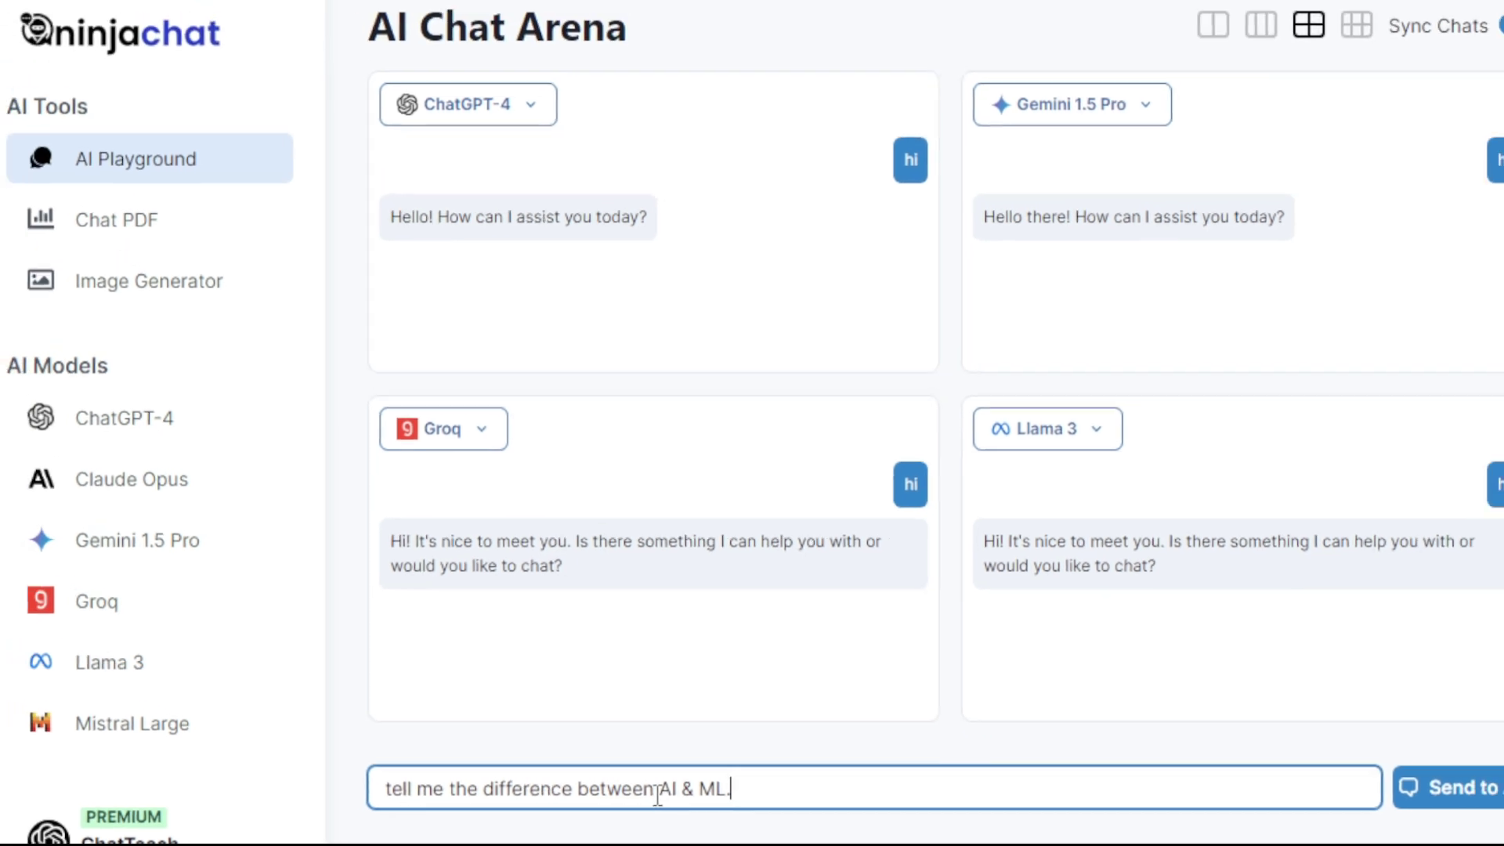
key(Return)
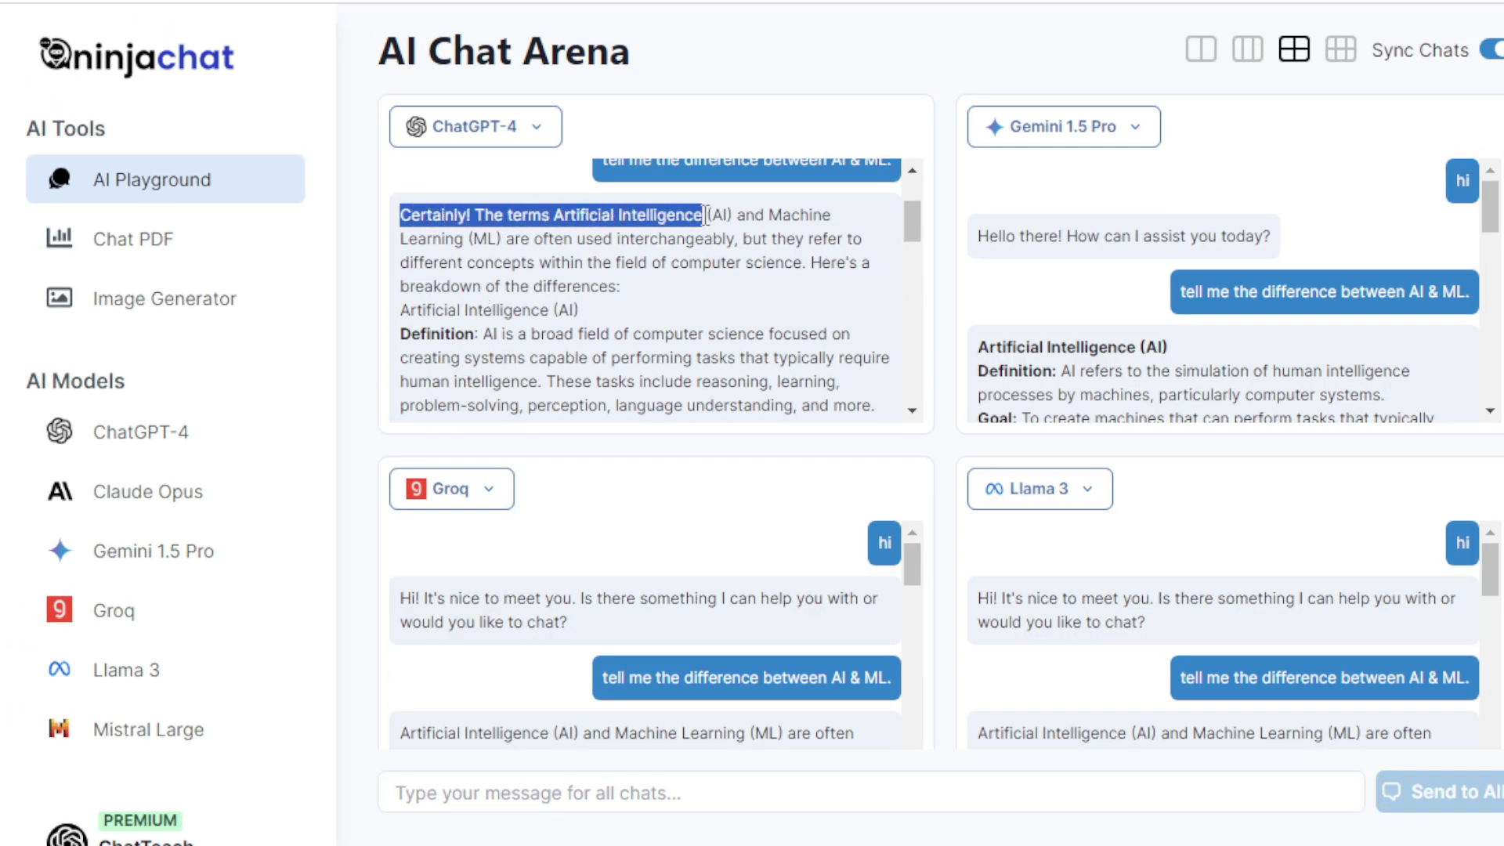
drag(537, 217, 546, 239)
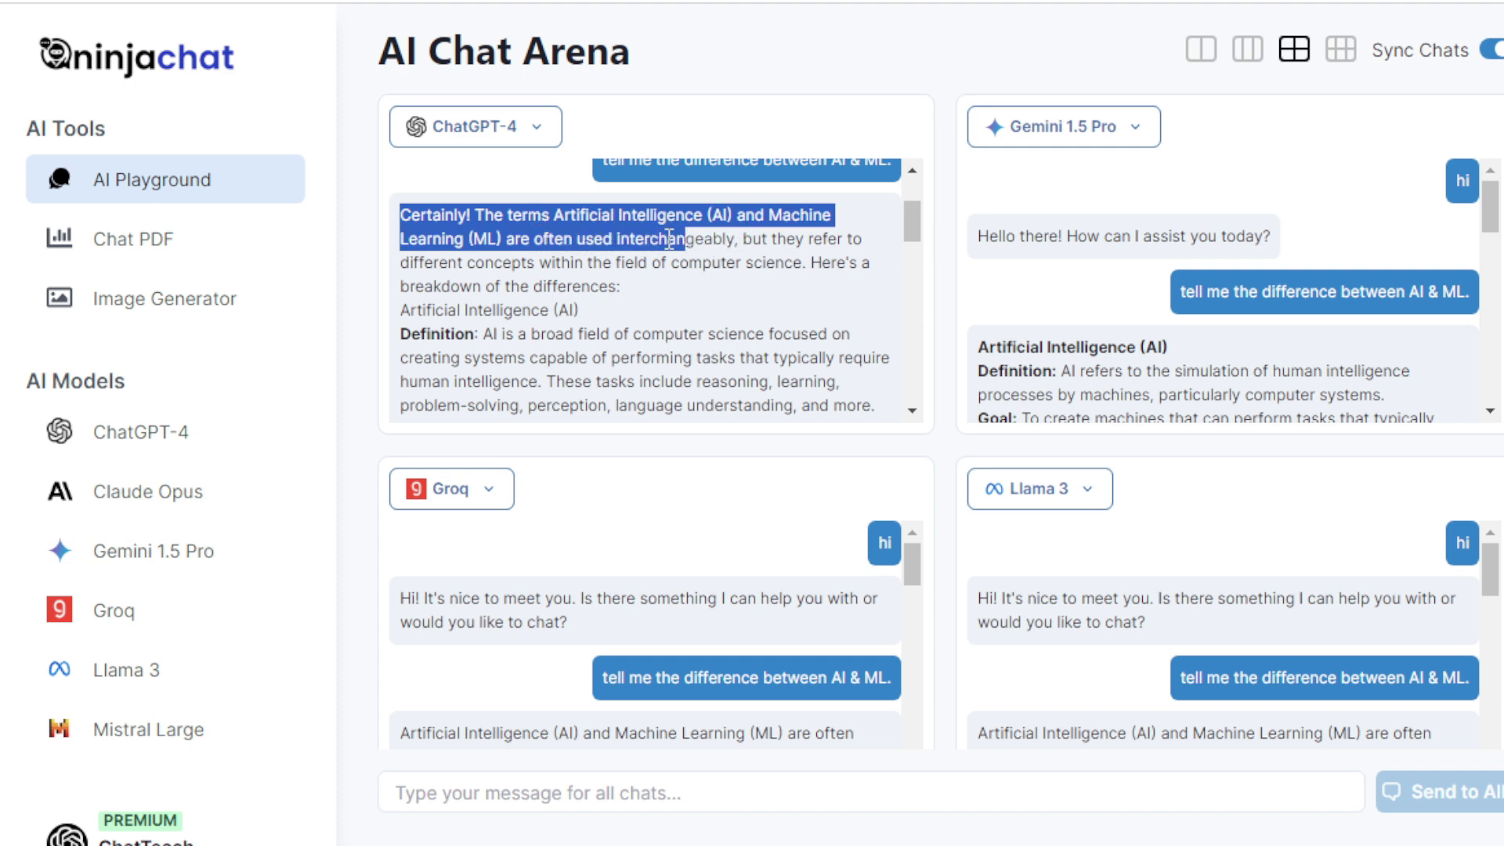
drag(549, 245, 595, 263)
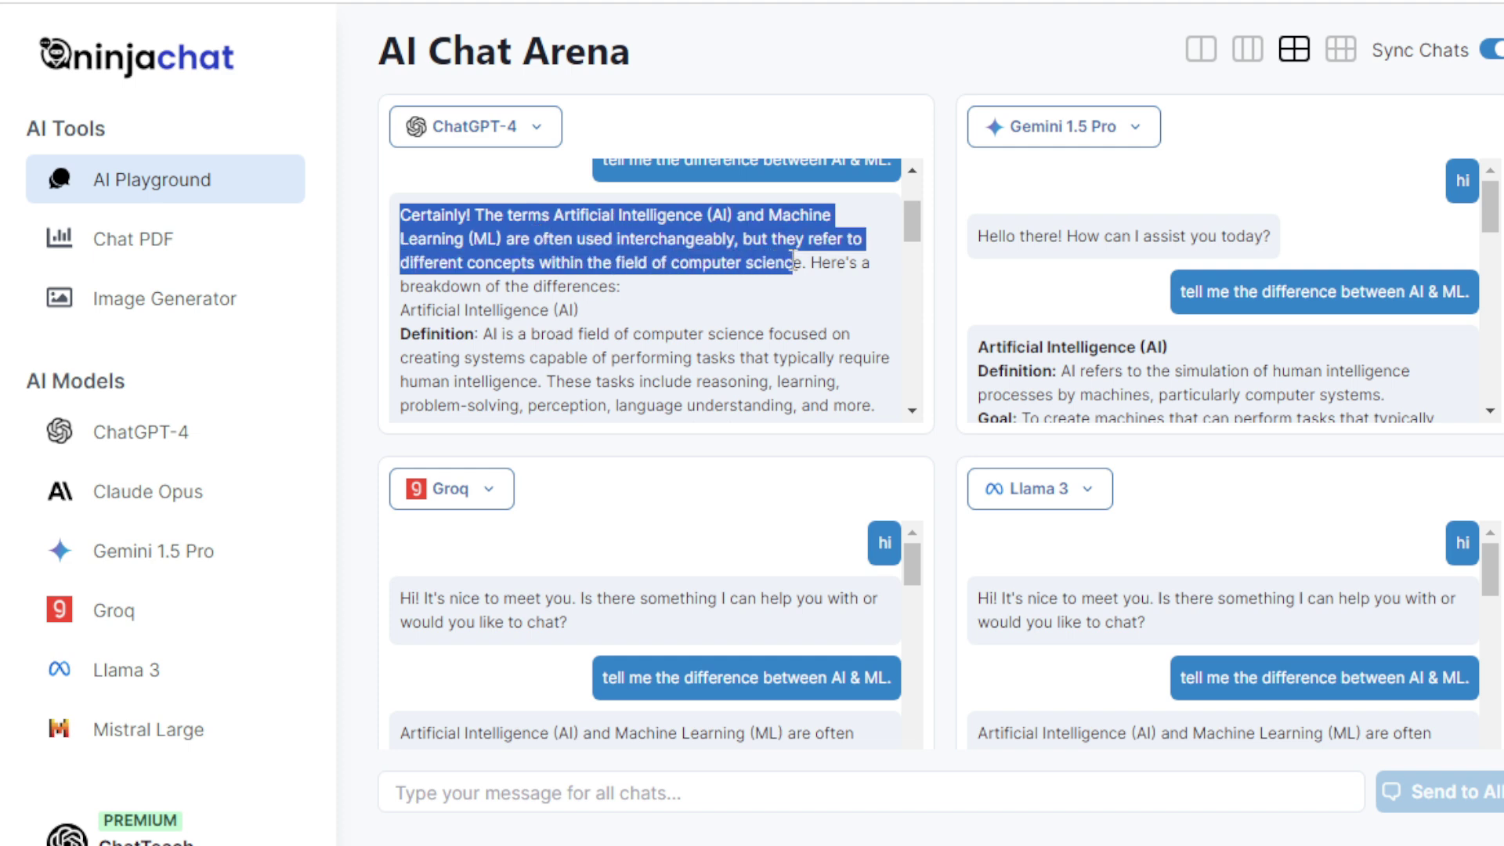
drag(793, 261, 636, 298)
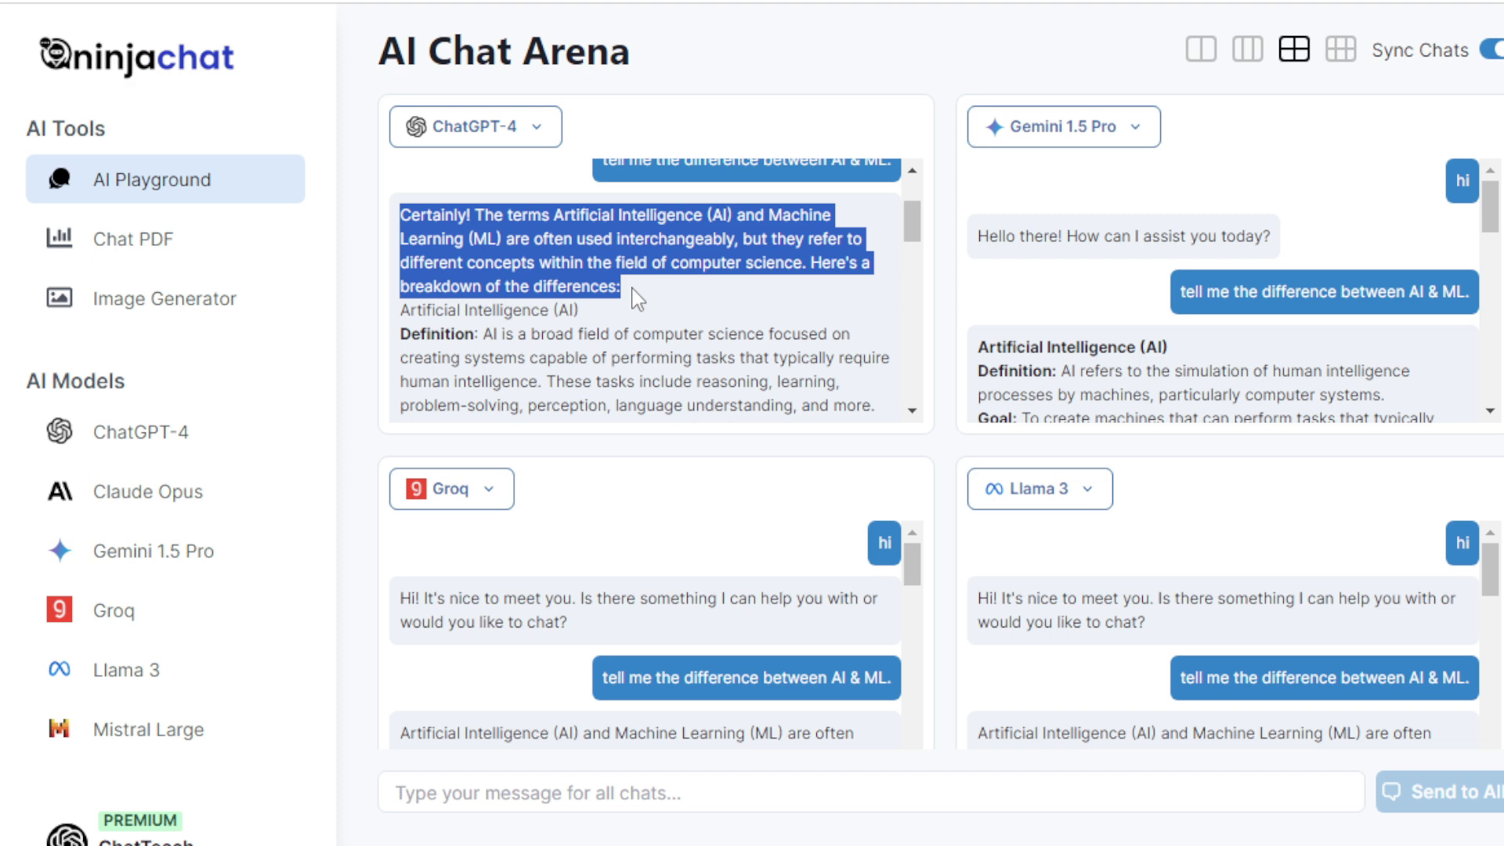
click(624, 317)
drag(580, 309, 401, 307)
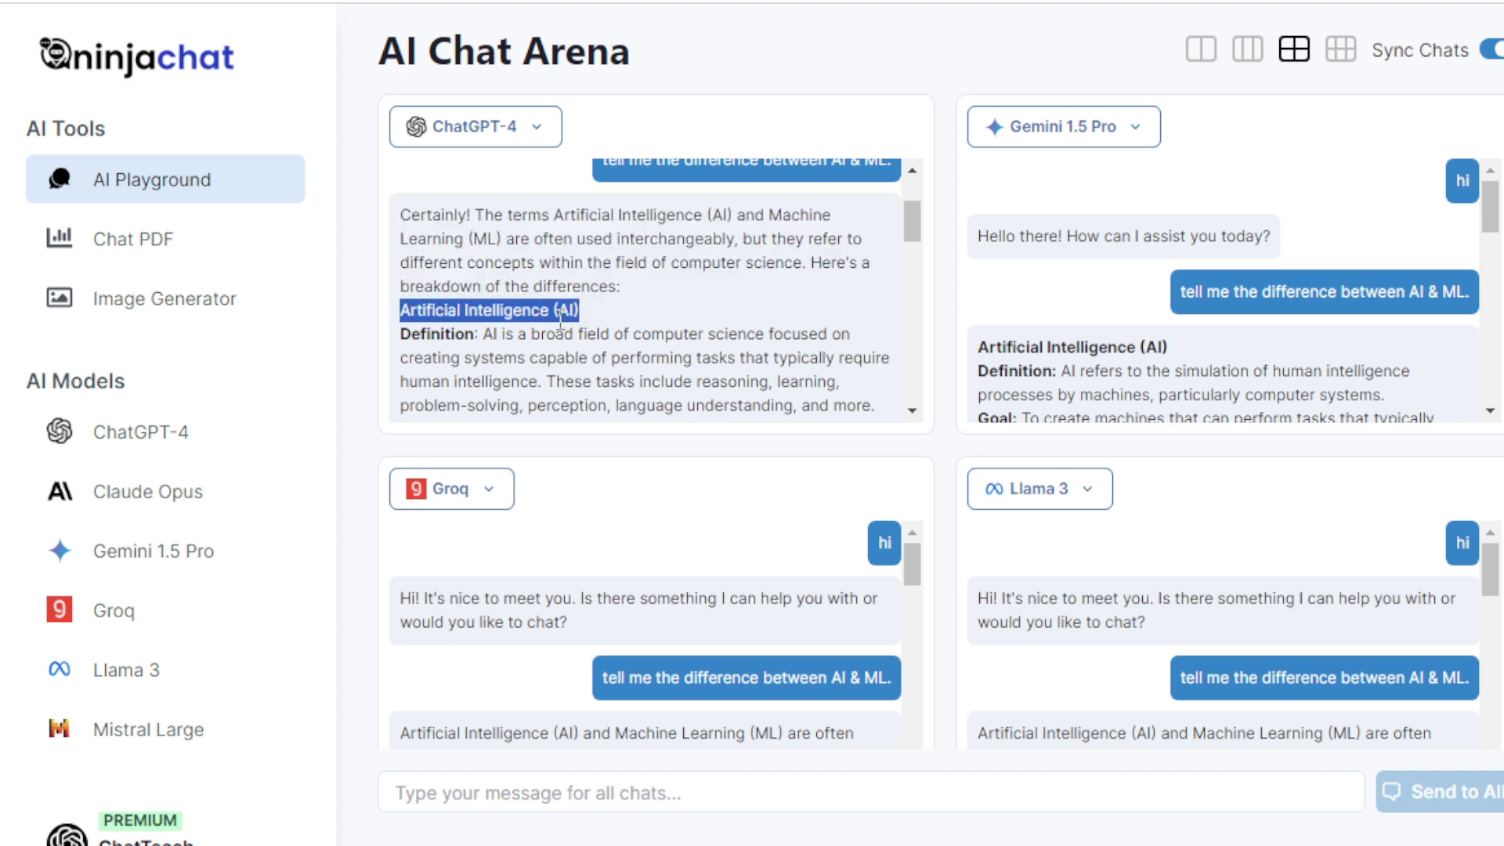
drag(488, 332, 407, 334)
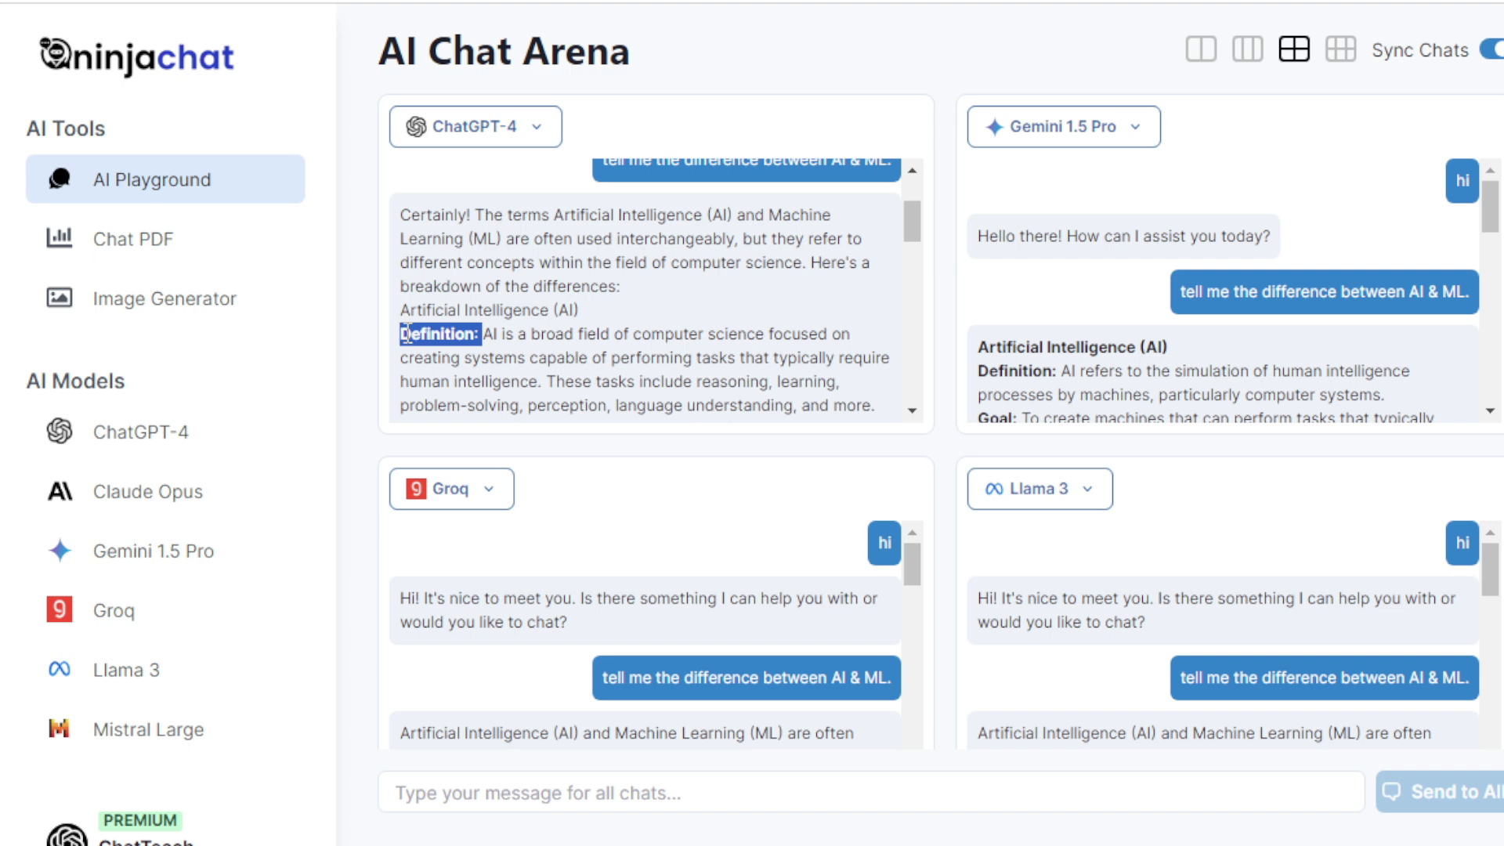
click(661, 323)
scroll(539, 285, down, 3)
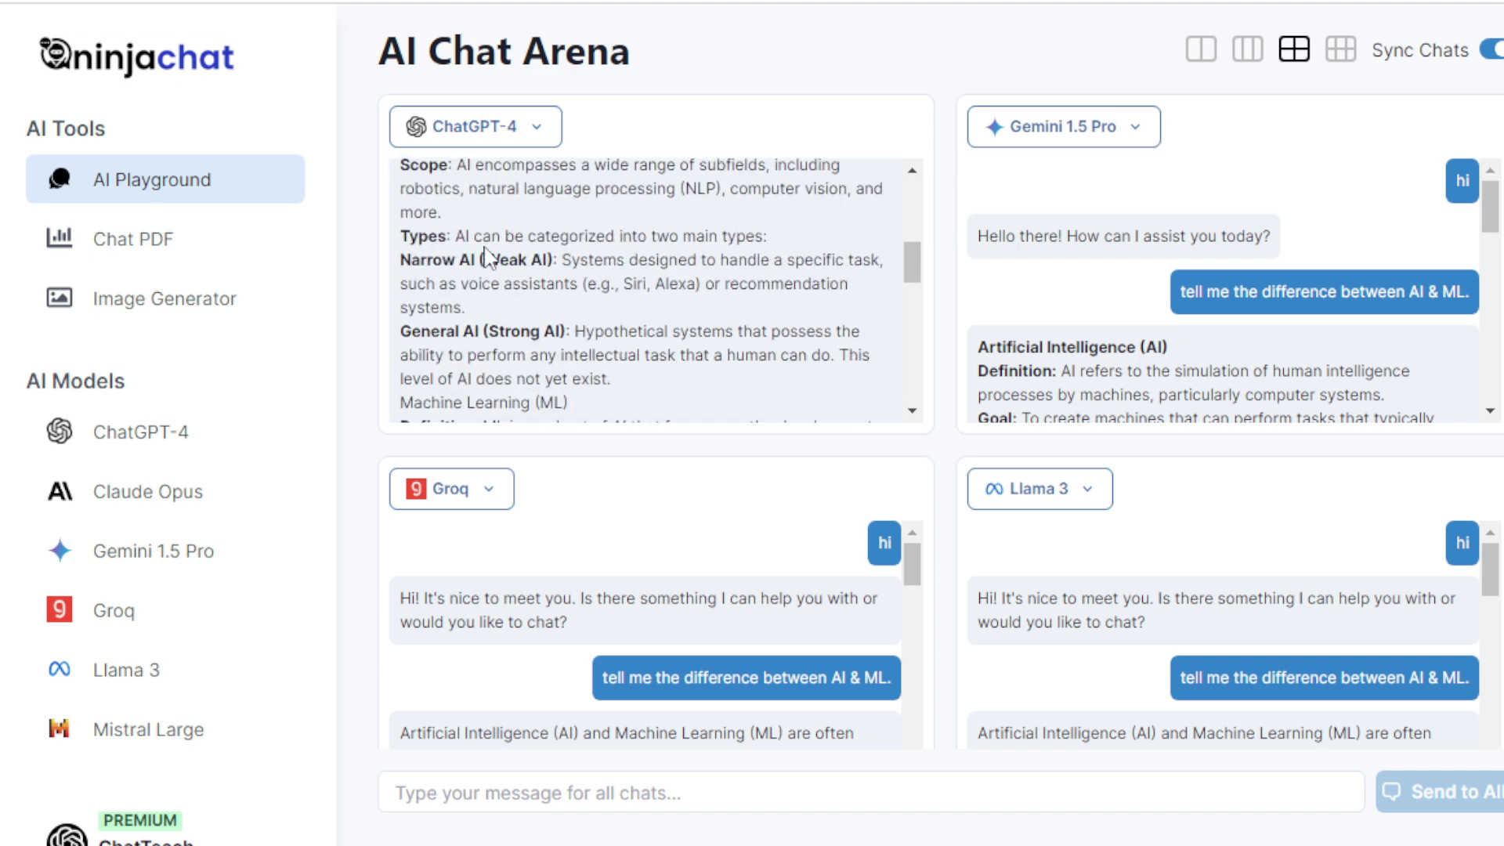
scroll(477, 239, up, 3)
drag(448, 290, 401, 290)
scroll(423, 290, down, 3)
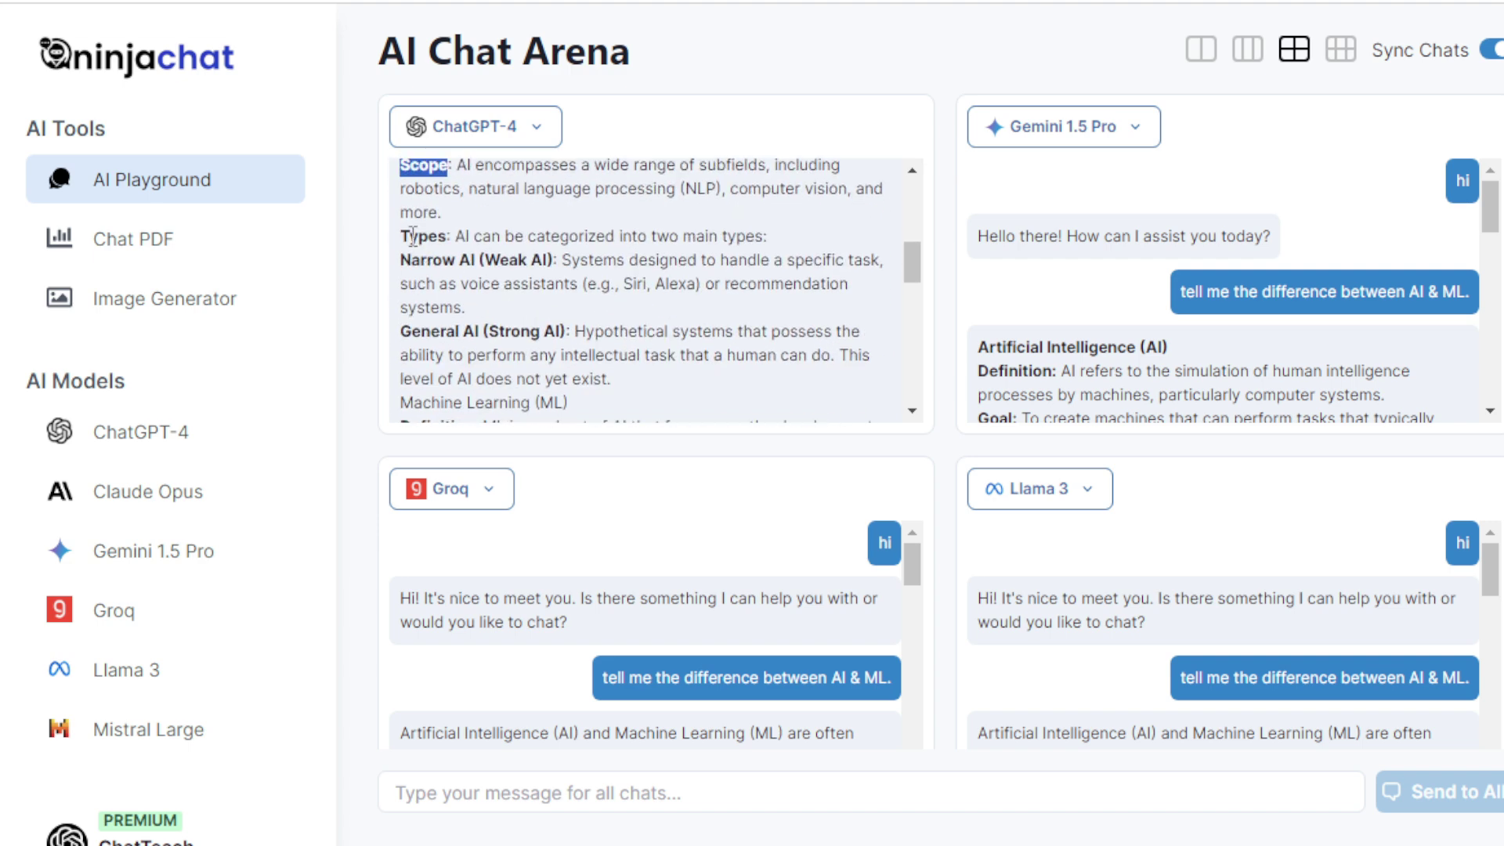
mouse_move(439, 236)
mouse_down()
mouse_move(408, 236)
mouse_move(558, 260)
mouse_up()
drag(406, 332, 572, 332)
scroll(558, 312, down, 2)
drag(401, 295, 483, 295)
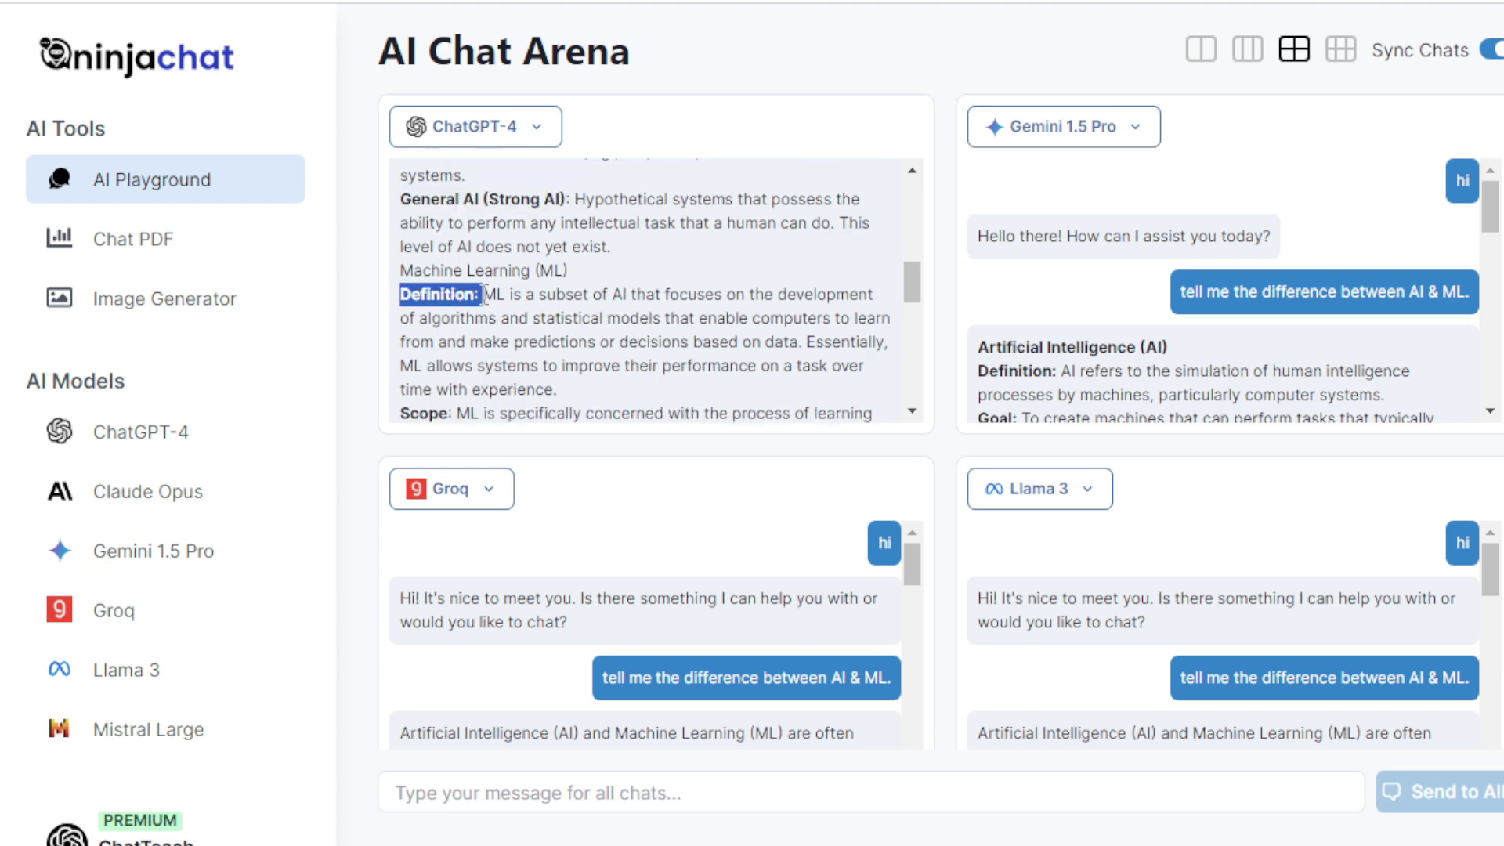
drag(401, 271, 569, 272)
drag(401, 294, 484, 294)
scroll(482, 296, down, 2)
scroll(482, 302, down, 2)
scroll(483, 309, down, 1)
scroll(484, 322, down, 2)
scroll(494, 337, up, 8)
scroll(504, 340, up, 10)
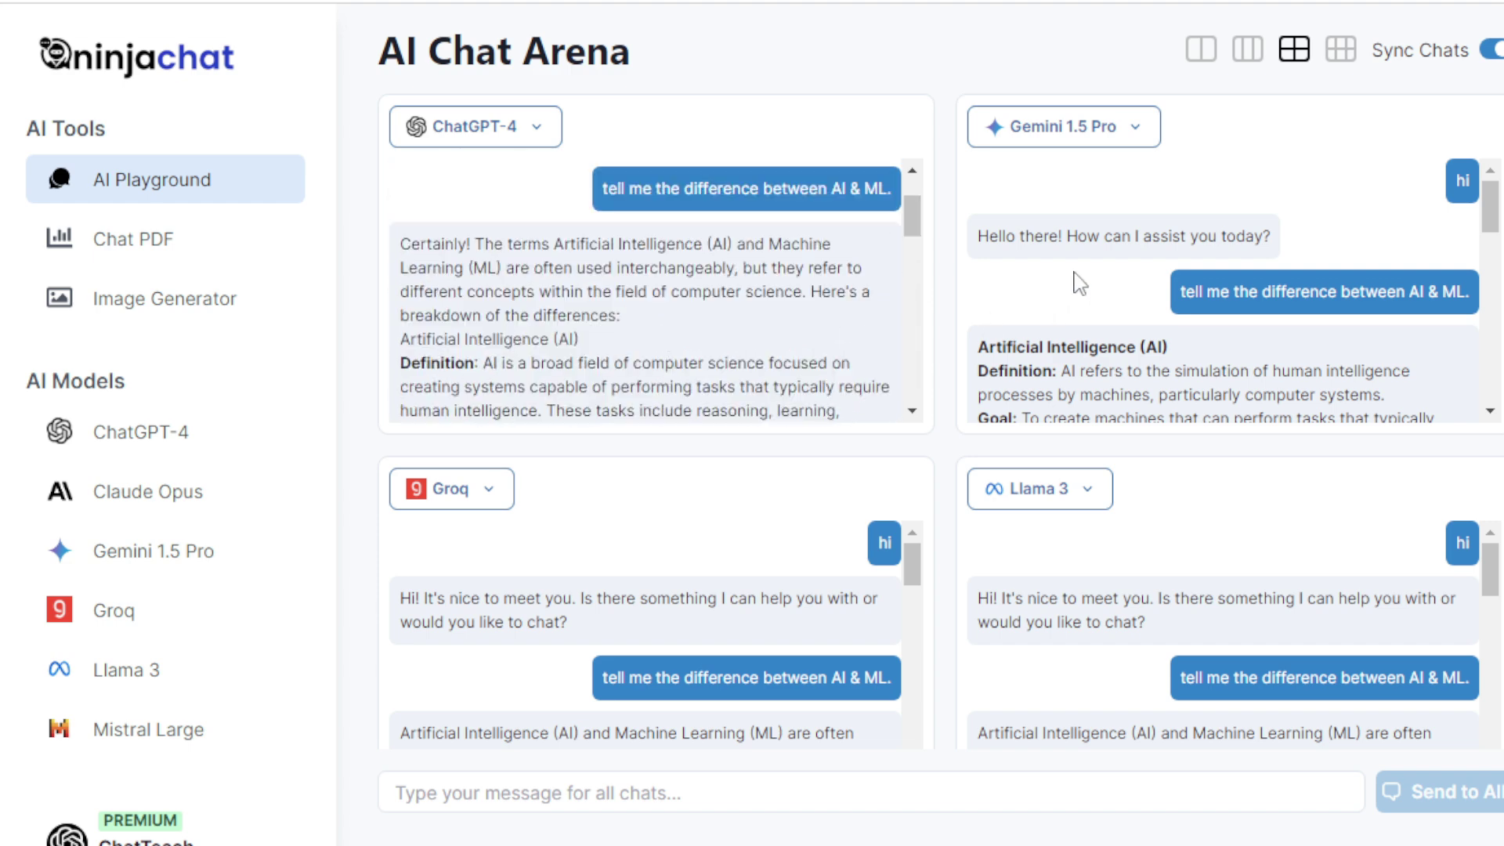
drag(1169, 347, 990, 340)
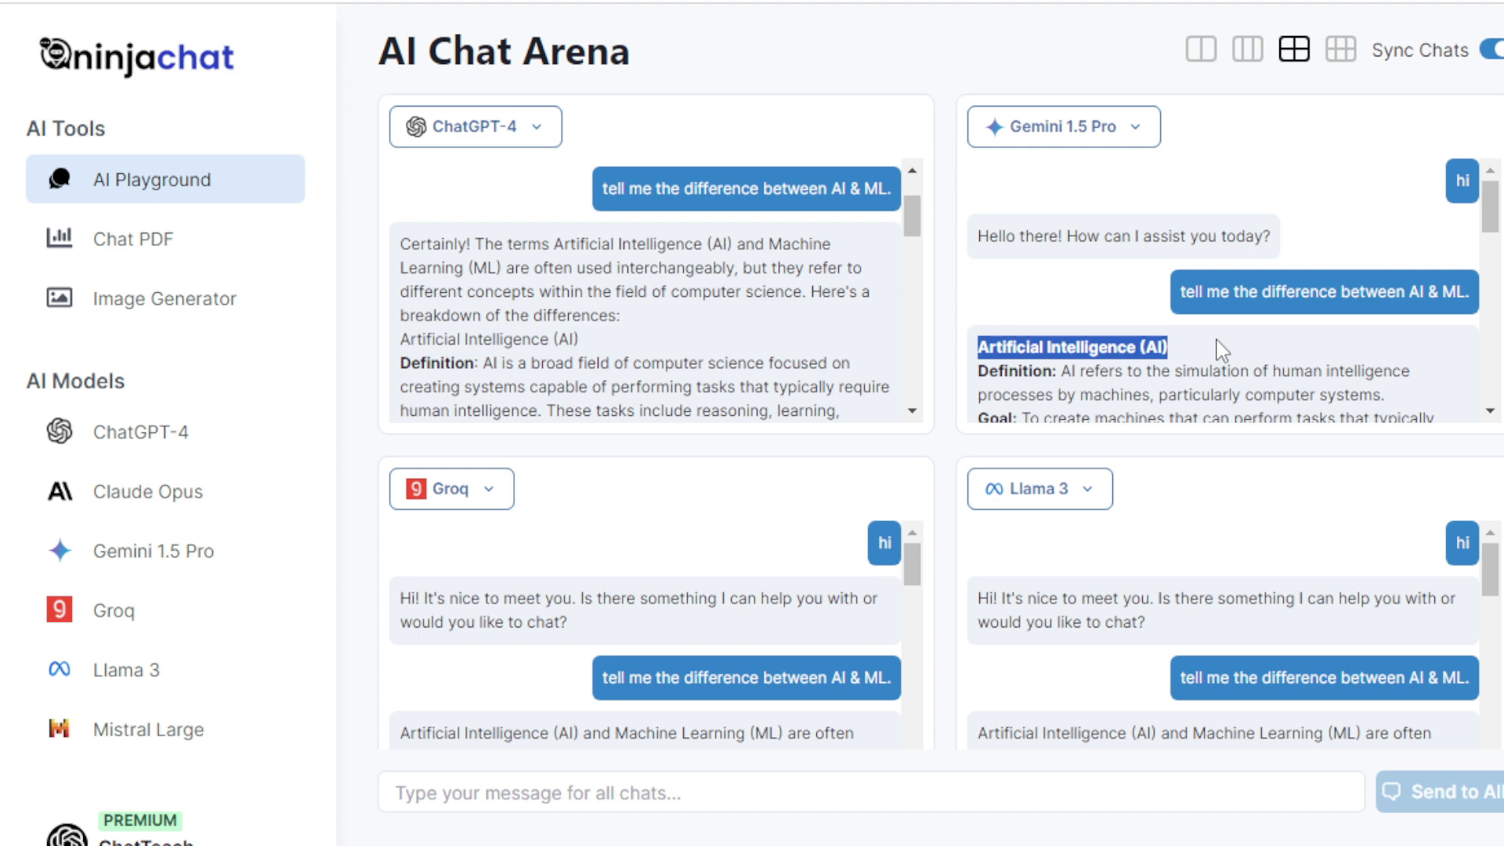
scroll(1223, 351, down, 3)
scroll(1136, 298, up, 2)
click(1054, 237)
drag(1054, 237, 979, 238)
drag(1017, 286, 989, 287)
drag(1050, 358, 980, 358)
scroll(981, 358, down, 2)
drag(1075, 298, 991, 297)
mouse_move(1151, 368)
mouse_down()
mouse_move(981, 352)
mouse_move(980, 369)
mouse_up()
scroll(1122, 352, down, 2)
scroll(1022, 317, down, 2)
scroll(1023, 317, down, 2)
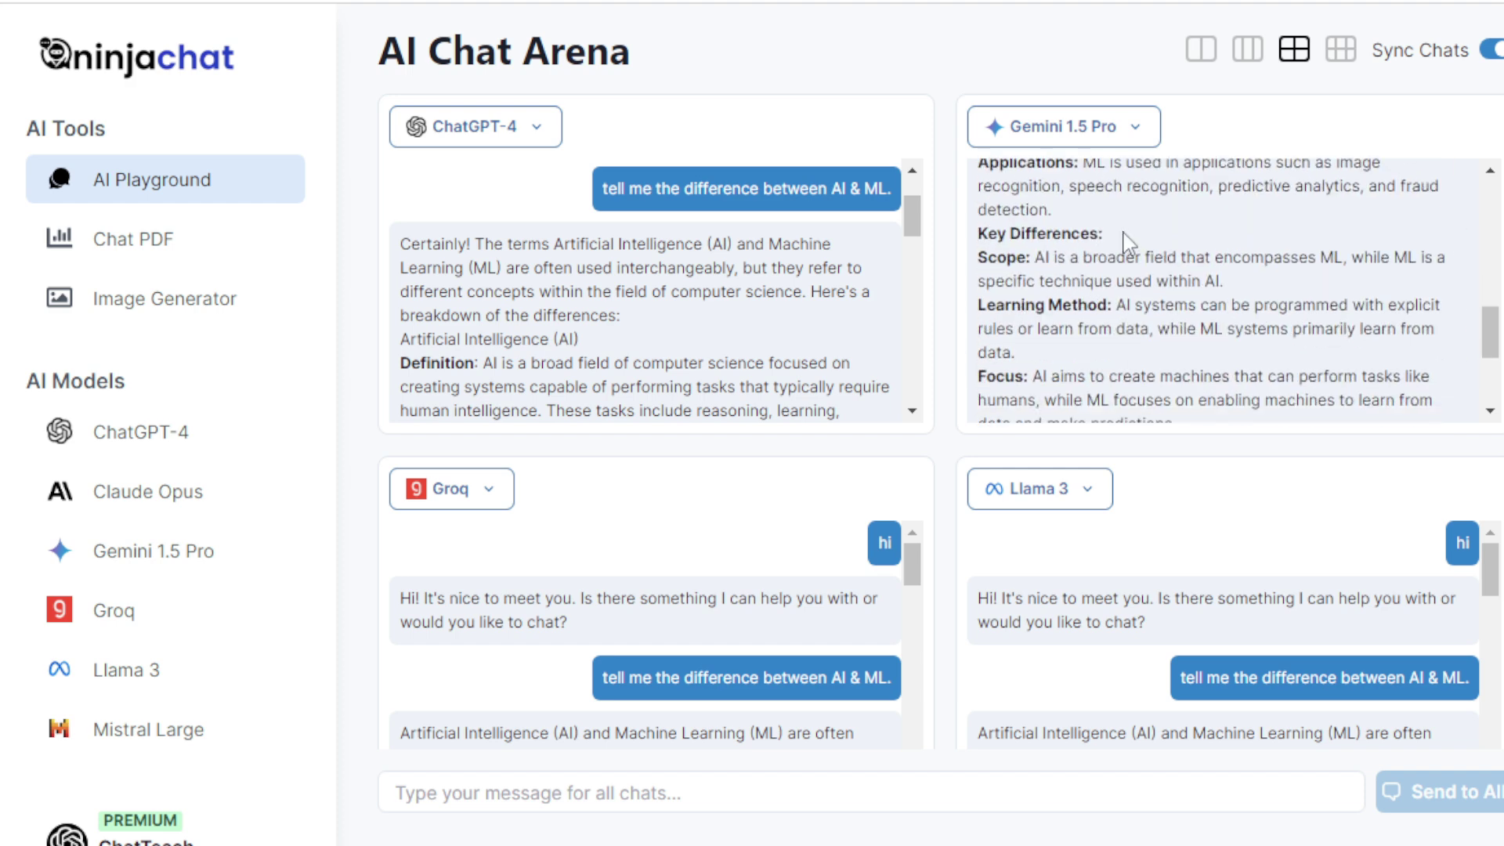
drag(1128, 245, 981, 235)
click(1138, 278)
scroll(1137, 278, down, 2)
scroll(1138, 278, down, 1)
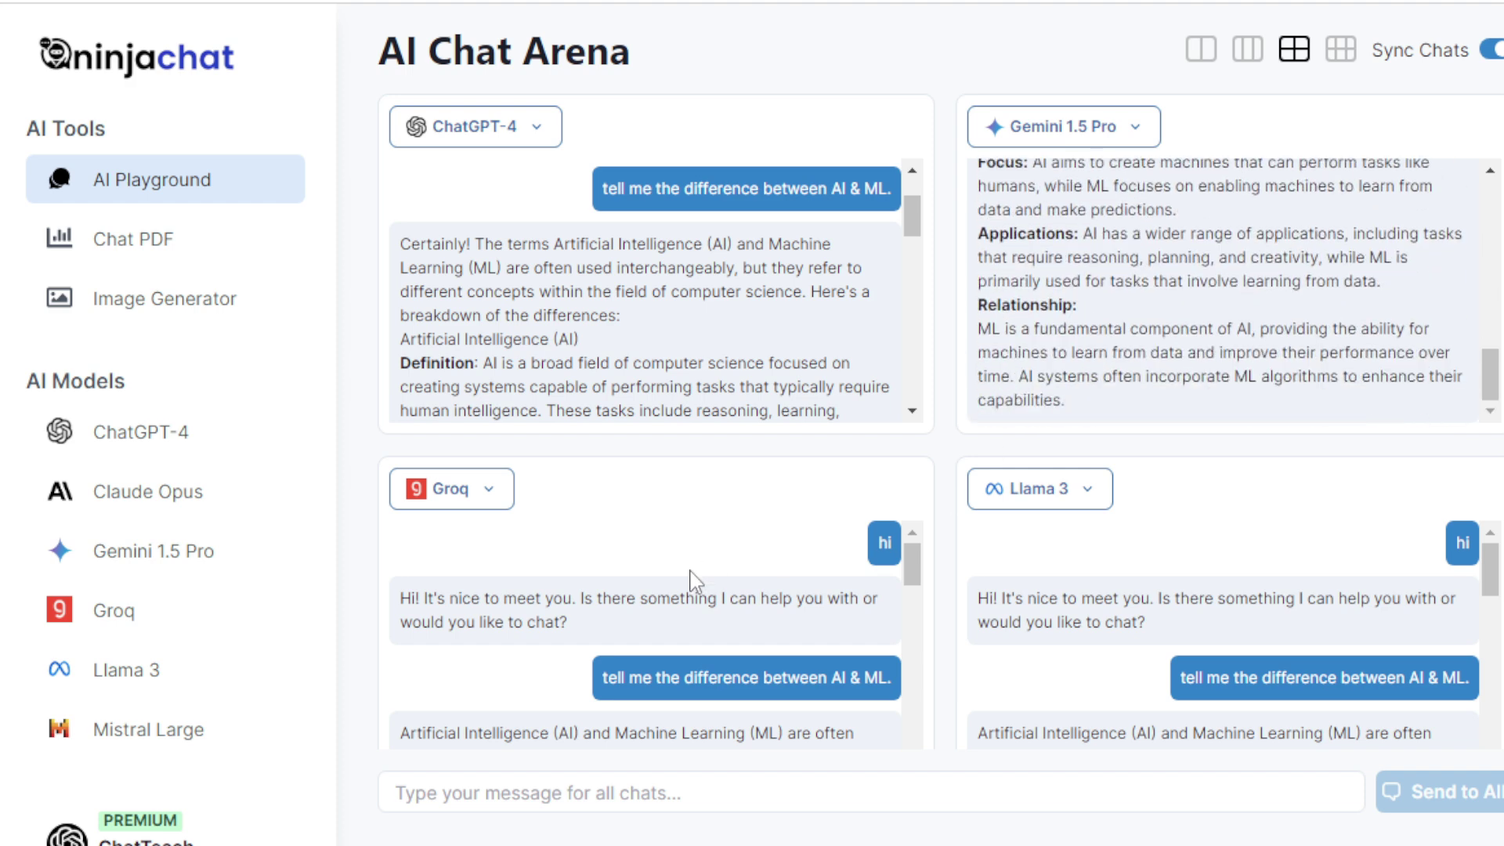
scroll(695, 582, down, 3)
scroll(904, 574, down, 1)
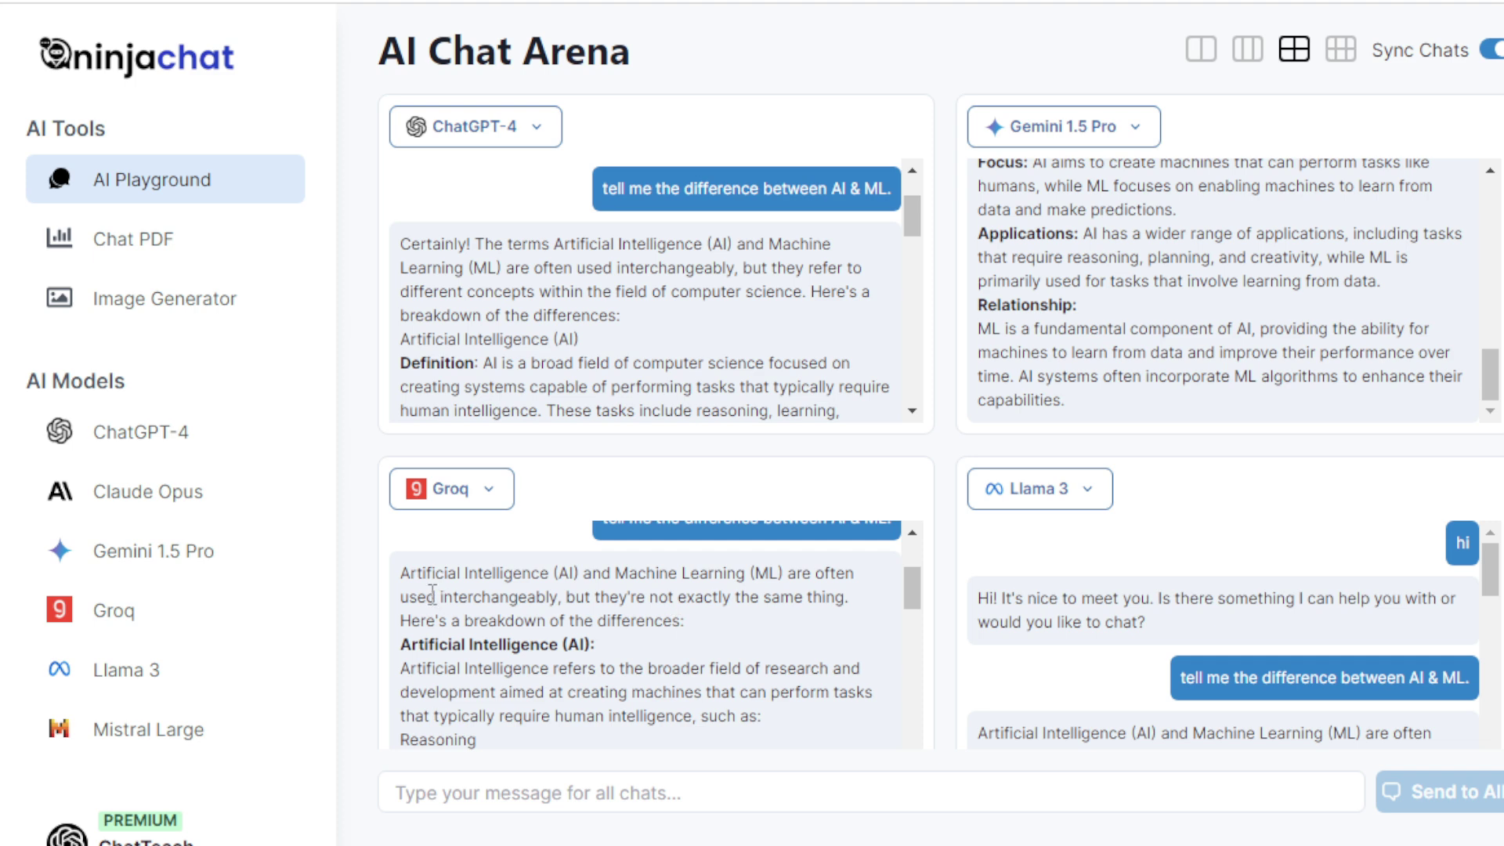
mouse_move(401, 574)
mouse_down()
mouse_move(780, 576)
mouse_move(569, 599)
mouse_move(684, 603)
mouse_move(688, 623)
mouse_up()
drag(597, 644, 401, 644)
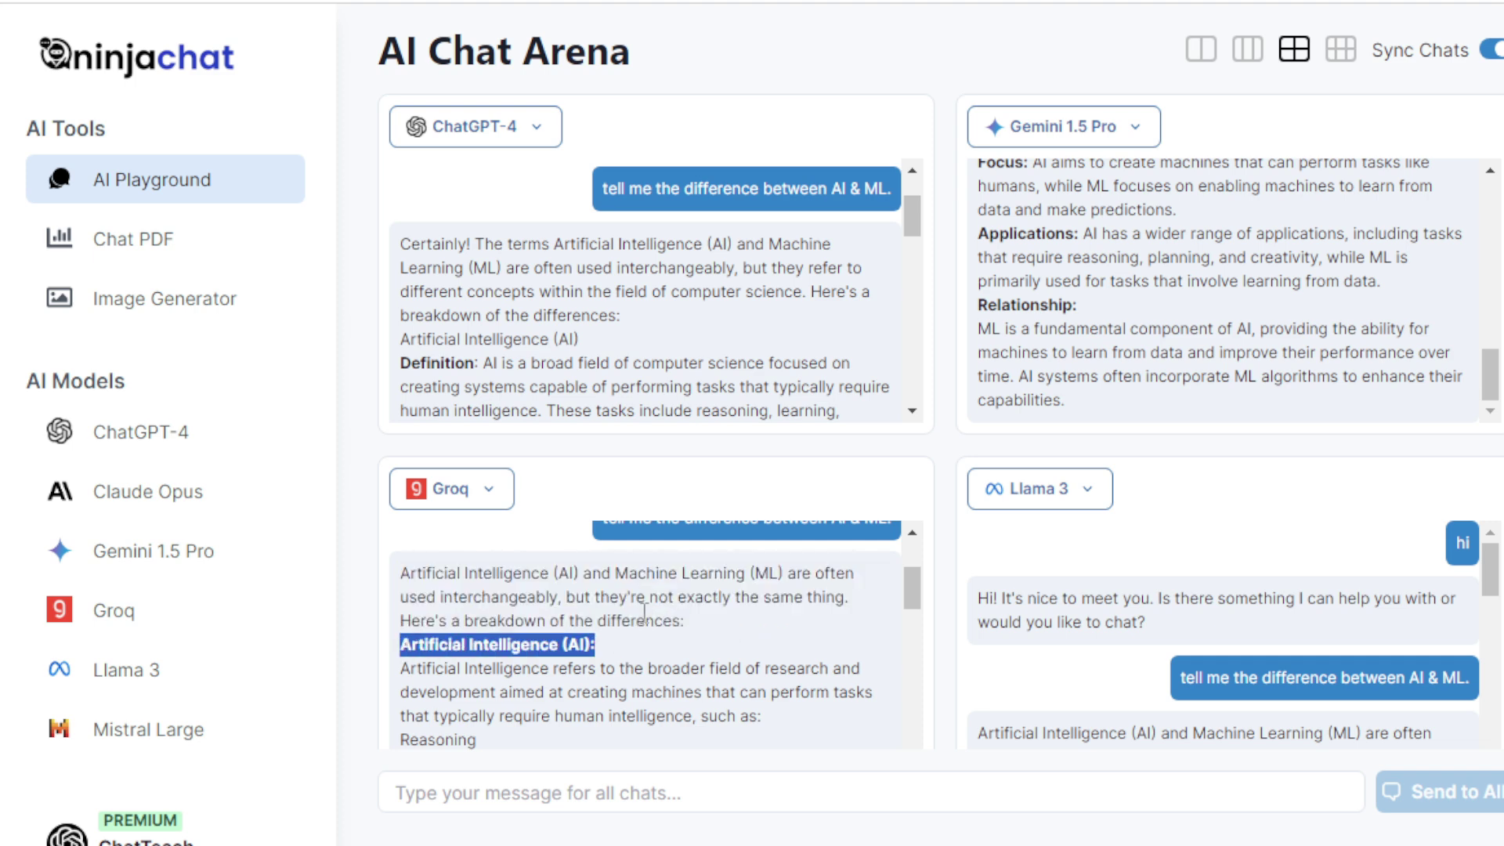
scroll(666, 615, down, 2)
scroll(626, 628, up, 1)
scroll(597, 628, down, 2)
scroll(601, 595, down, 2)
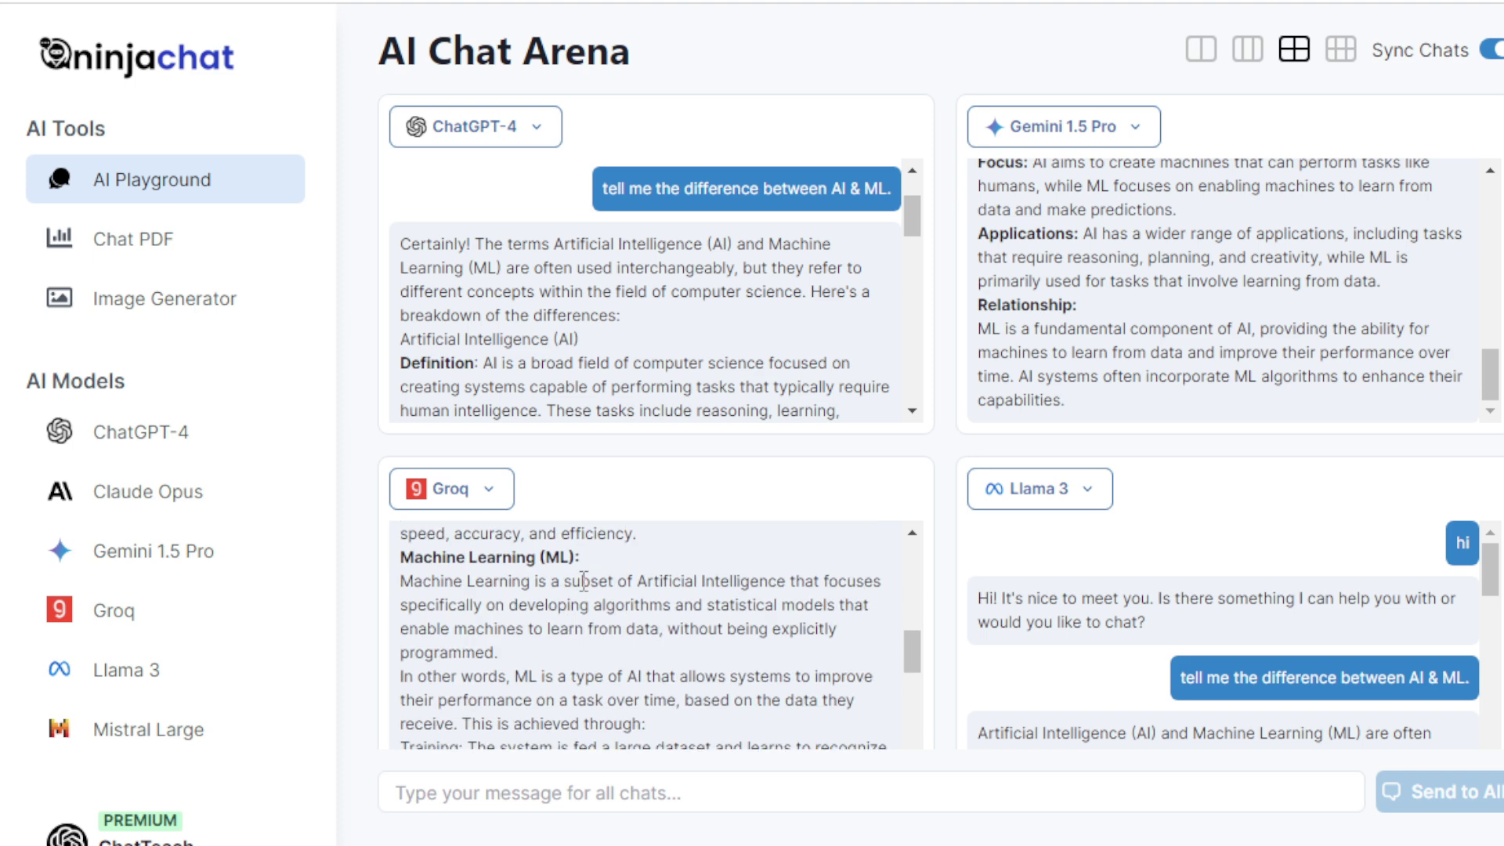
drag(580, 558, 408, 561)
scroll(650, 619, down, 5)
scroll(649, 619, down, 3)
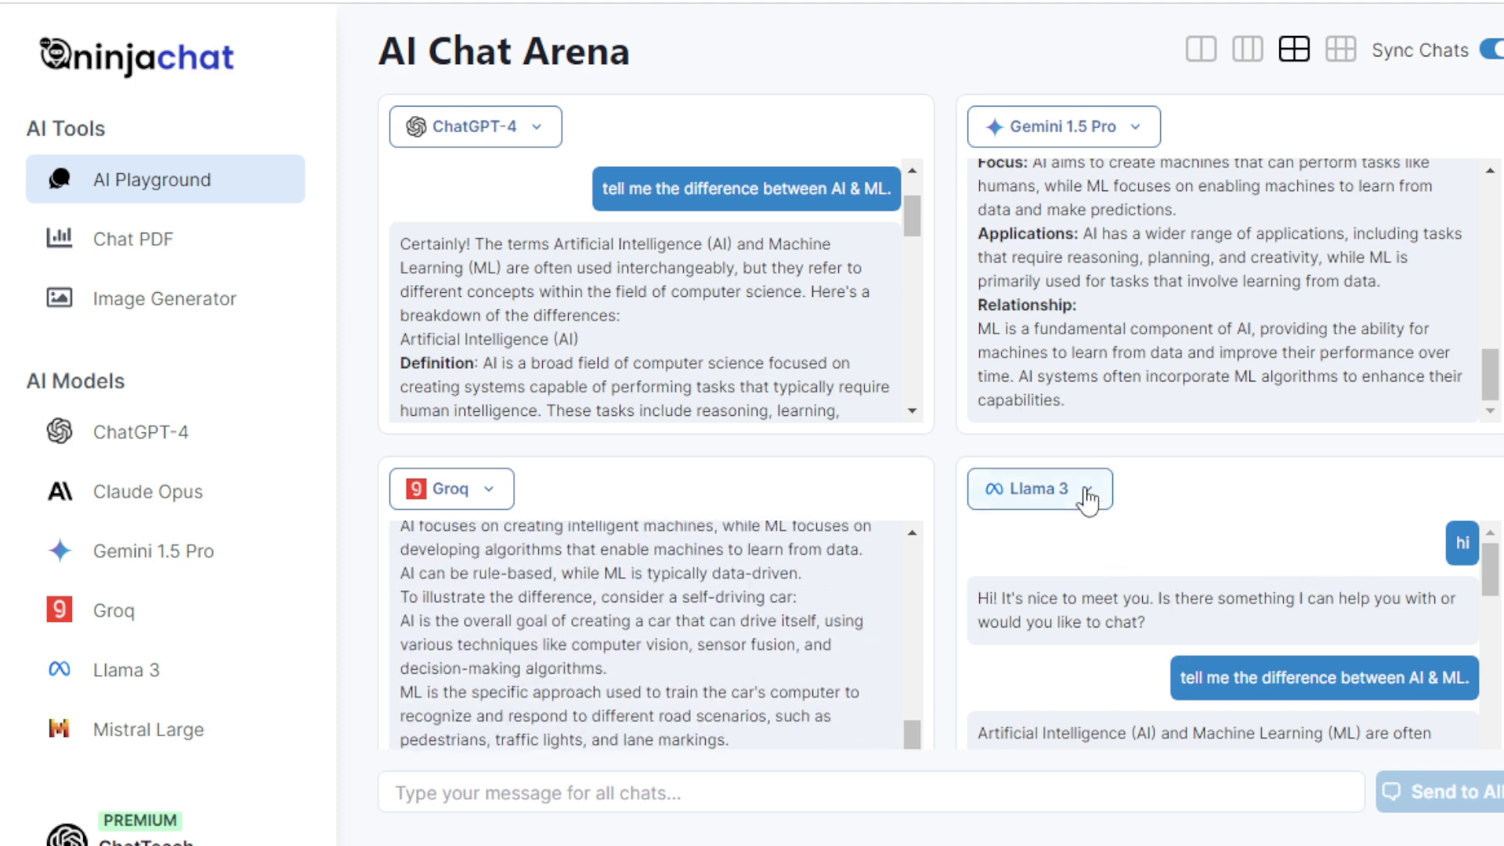
scroll(1175, 612, down, 2)
scroll(1159, 615, down, 2)
scroll(1148, 619, up, 2)
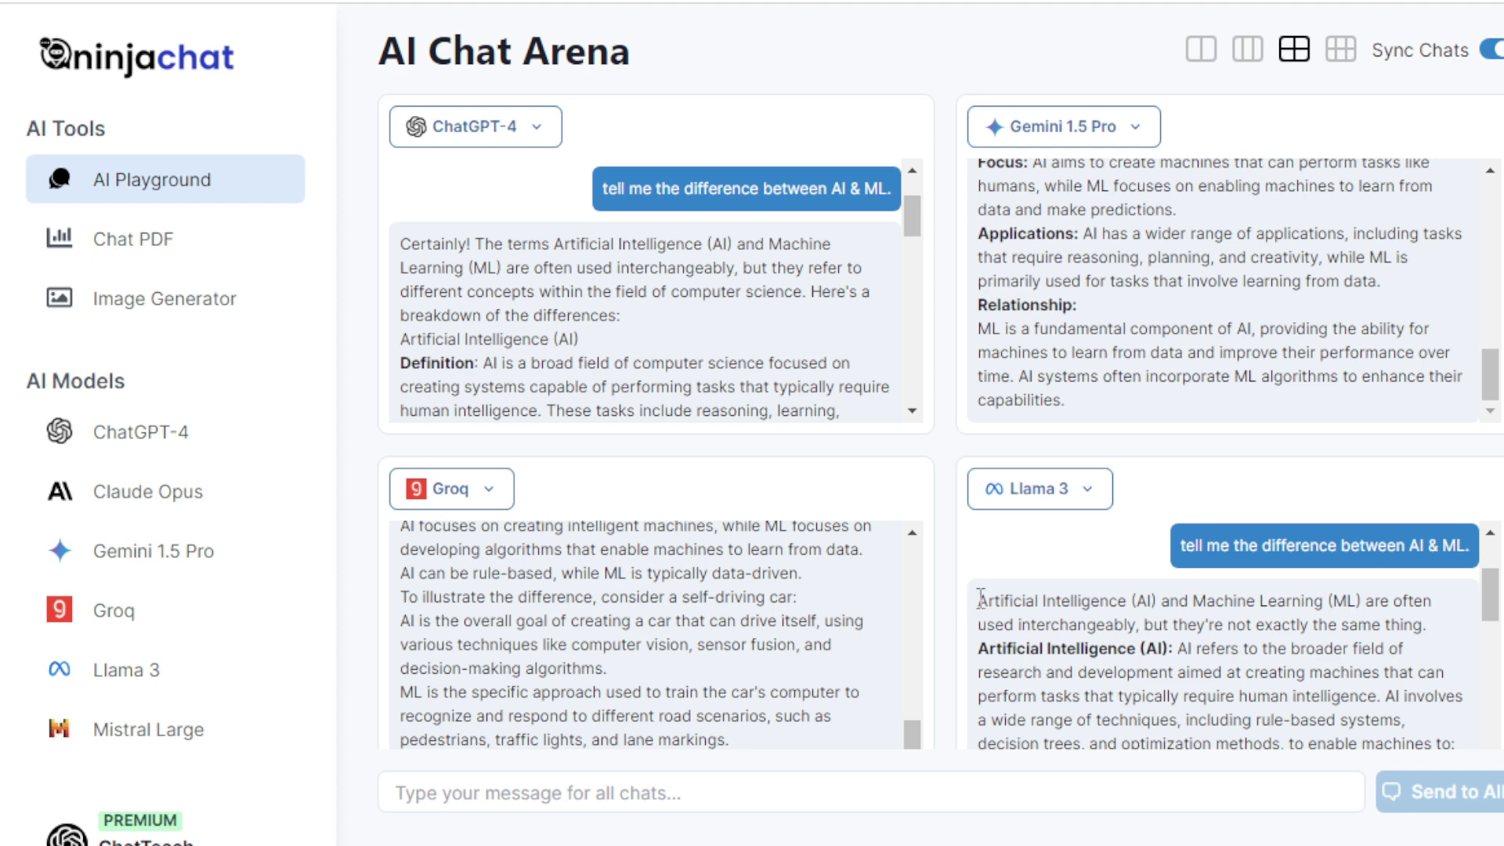
drag(981, 599, 1426, 626)
drag(1173, 649, 977, 649)
scroll(1227, 641, down, 3)
- Replace Llama 3 with Mistral Large, turn off Sync Chats, and greet Mistral with 'hi'
click(1042, 490)
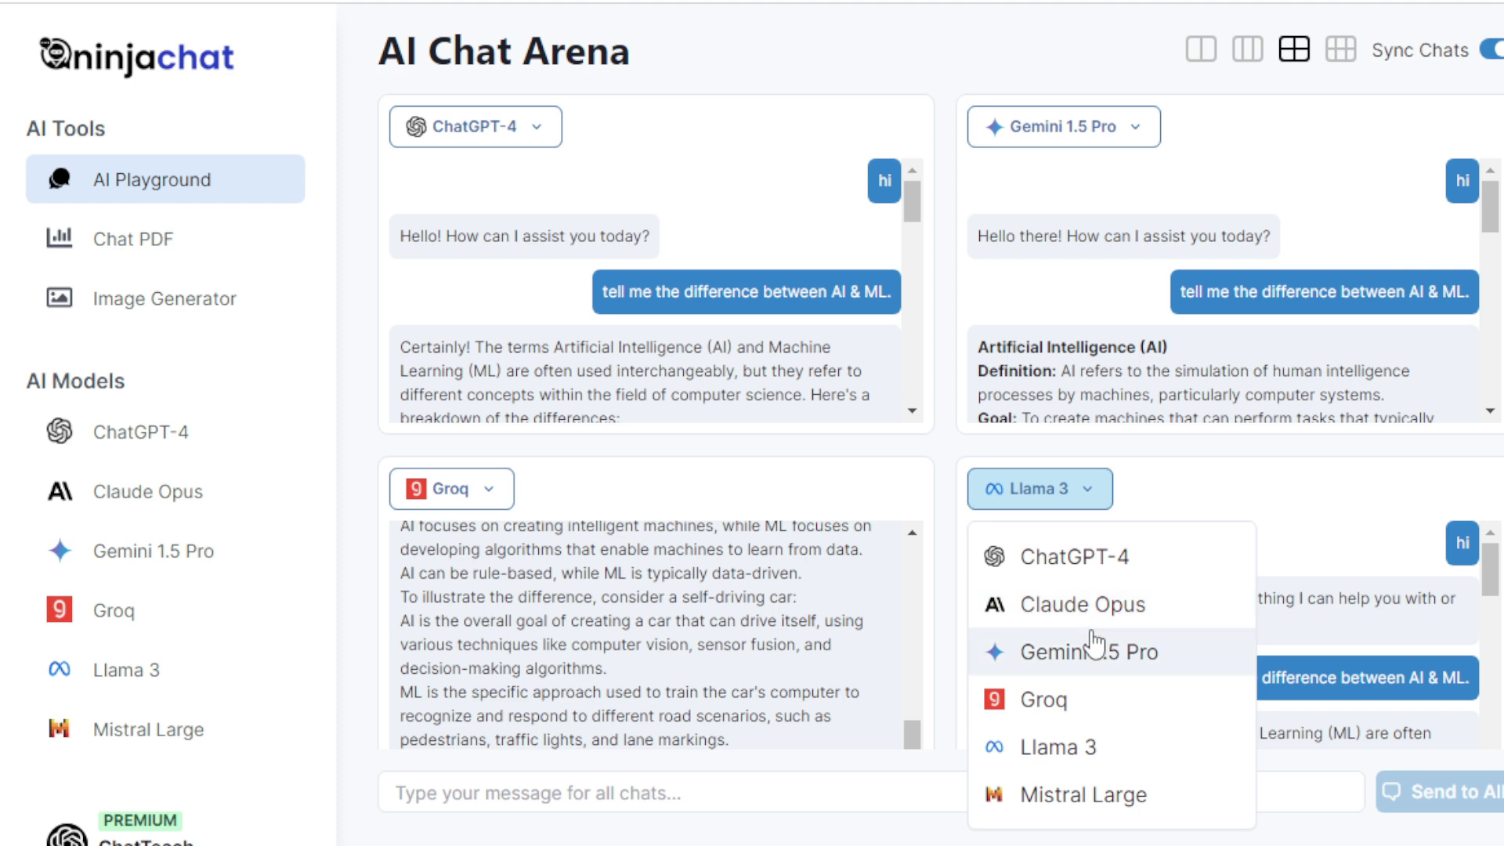
click(1090, 796)
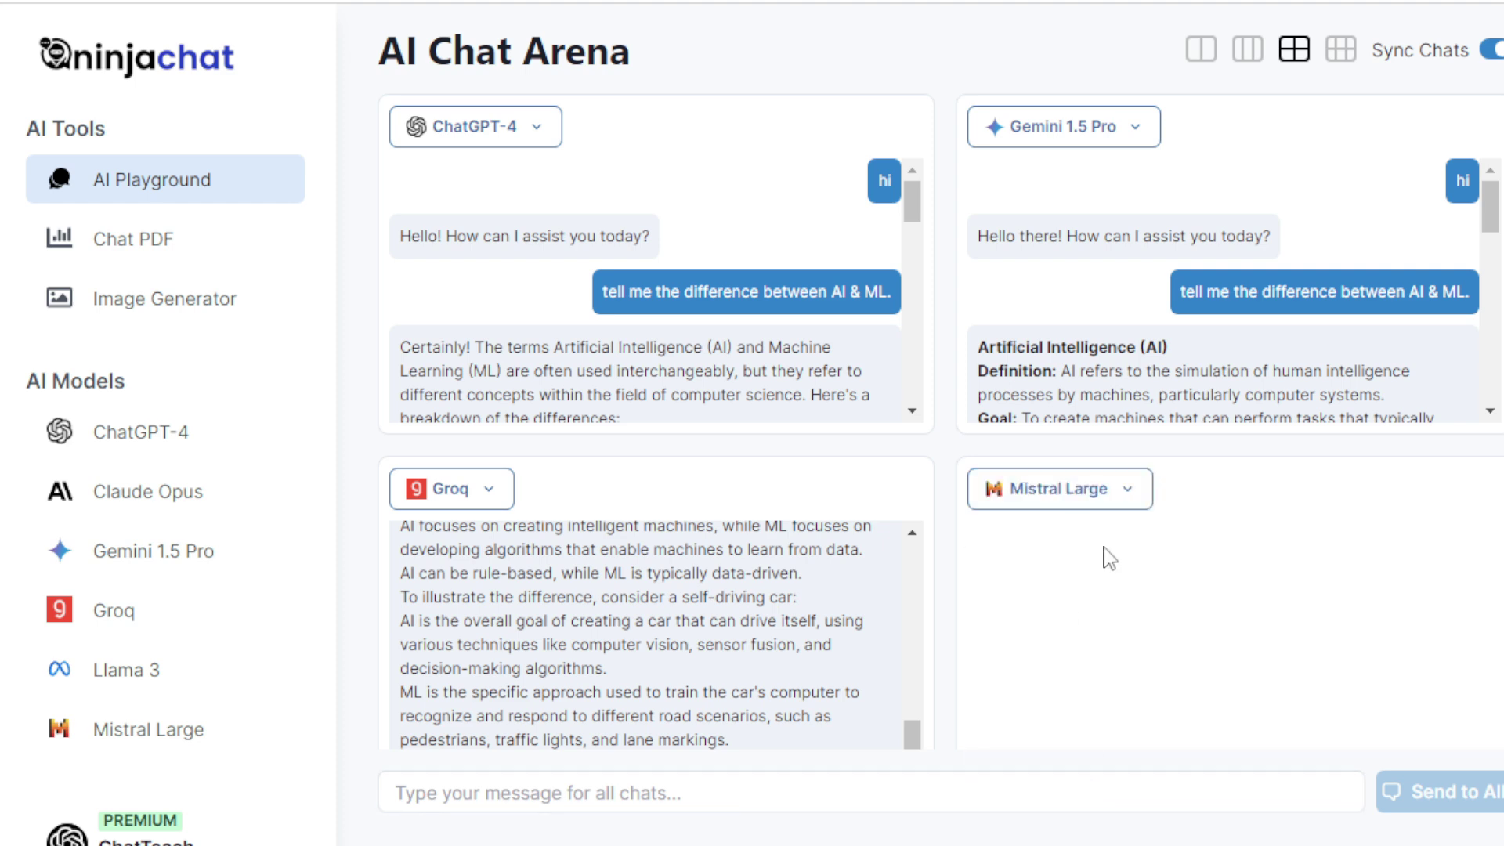
click(1491, 50)
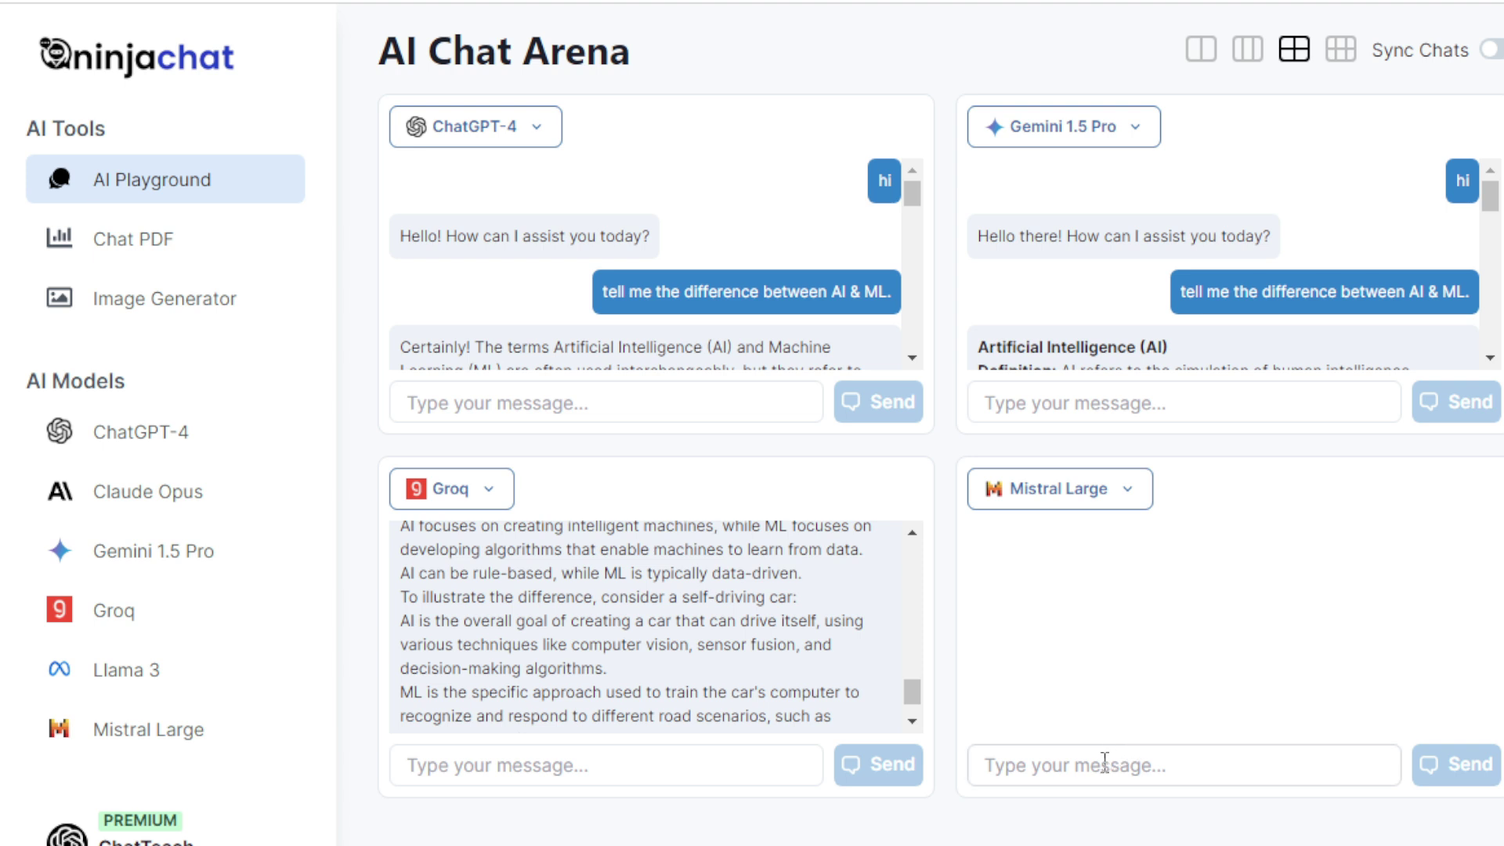
click(1102, 764)
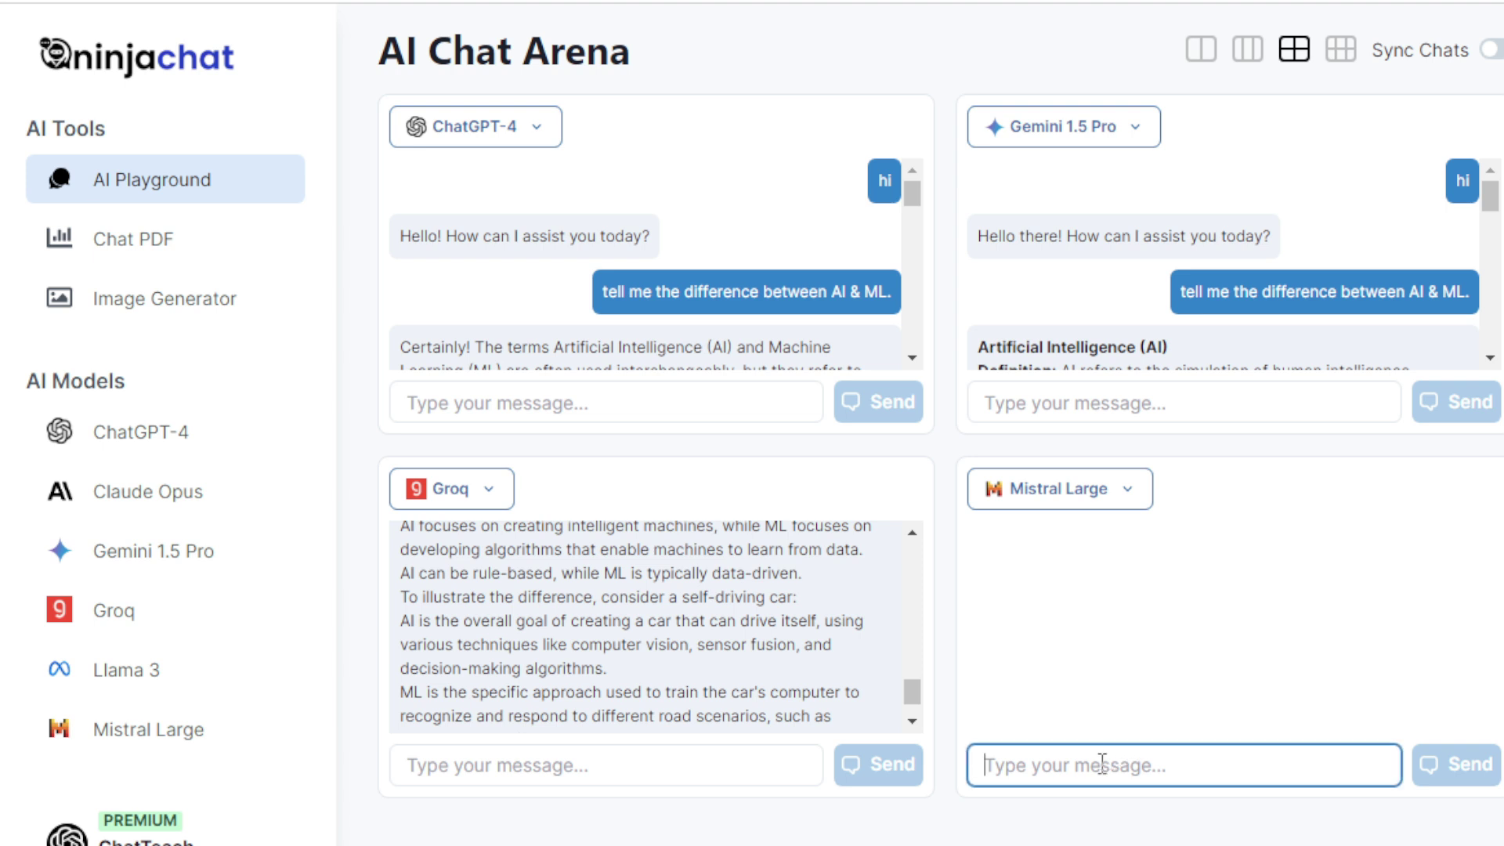
text(hi)
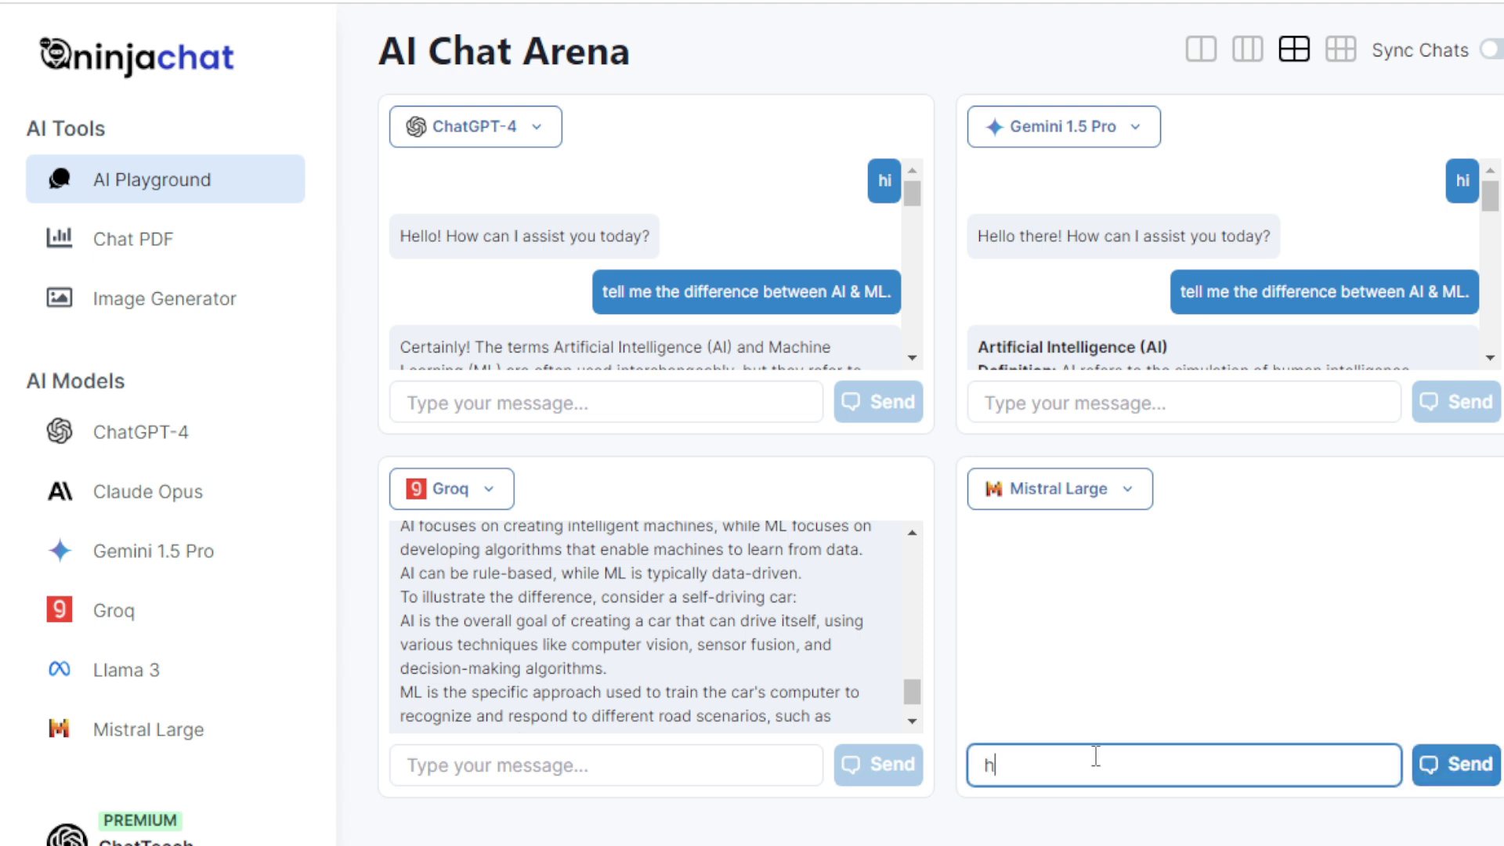
key(Return)
- Send Mistral Large the AI vs ML question and highlight its answer
key(ctrl+a)
text(tell me the difference between AI & ML.)
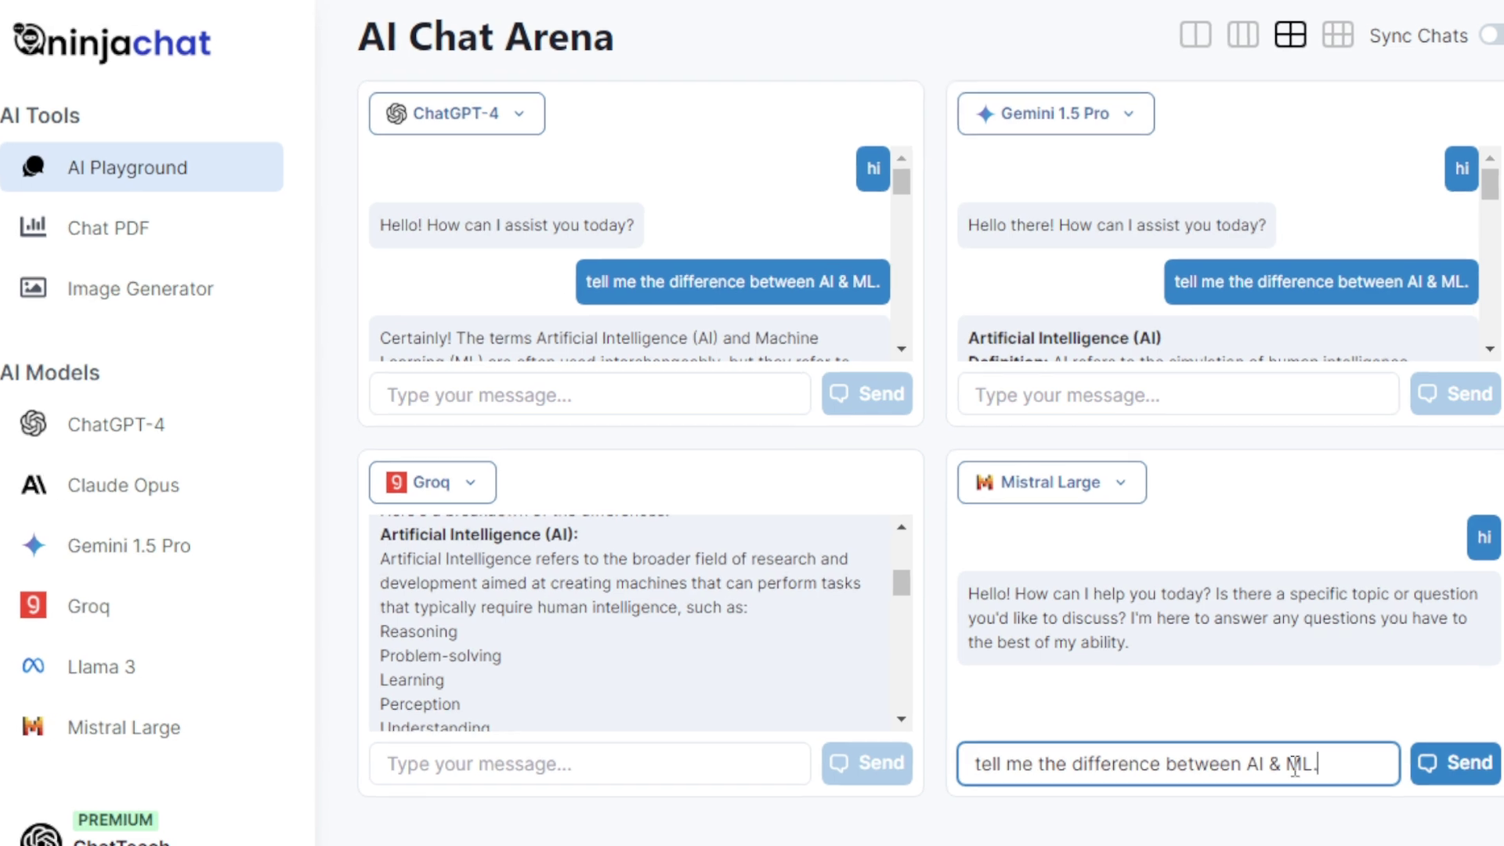
key(ctrl+a)
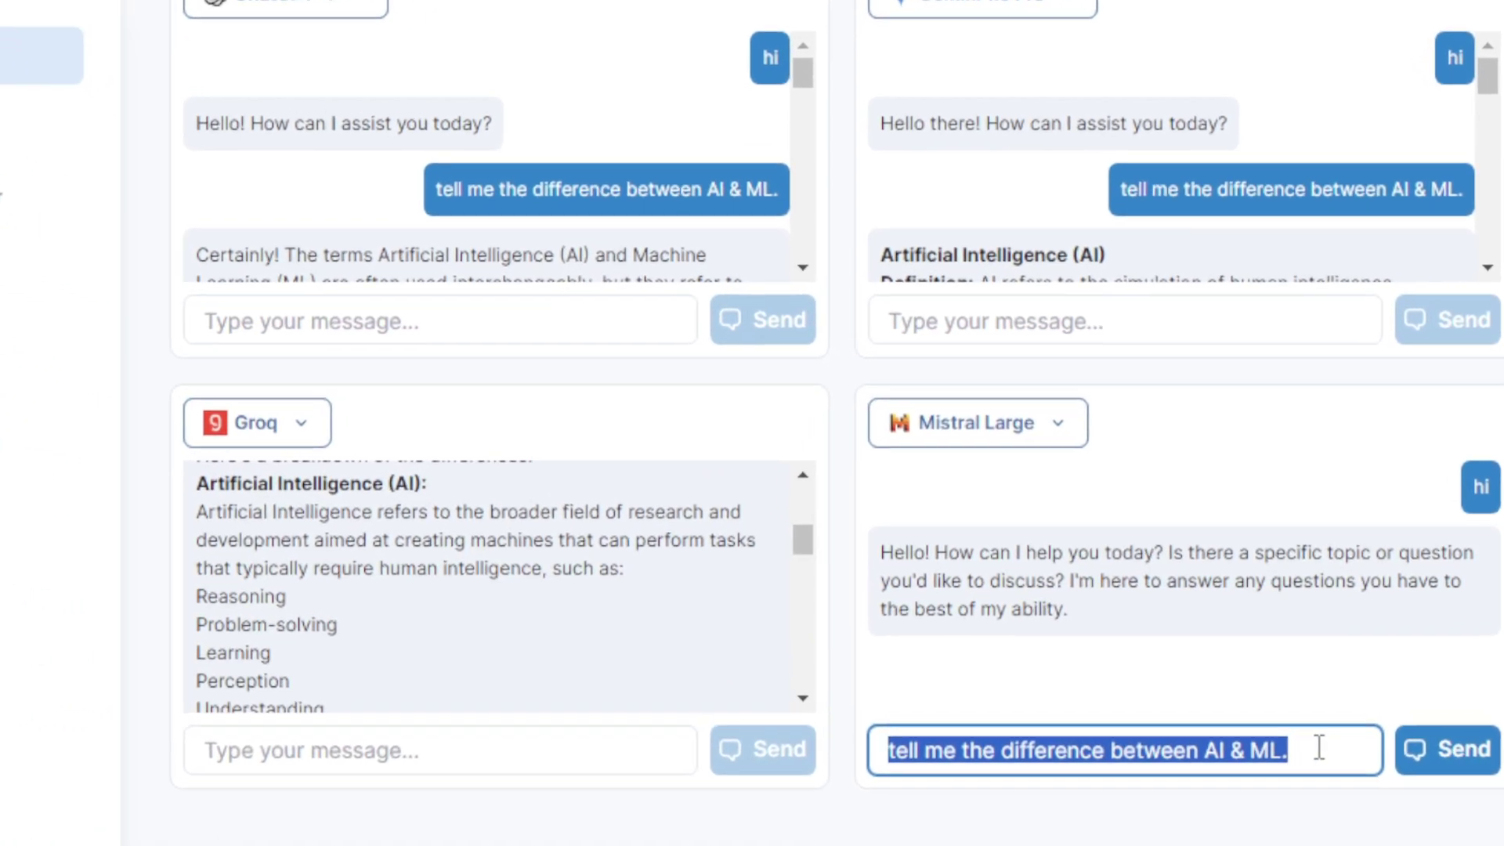
click(1320, 746)
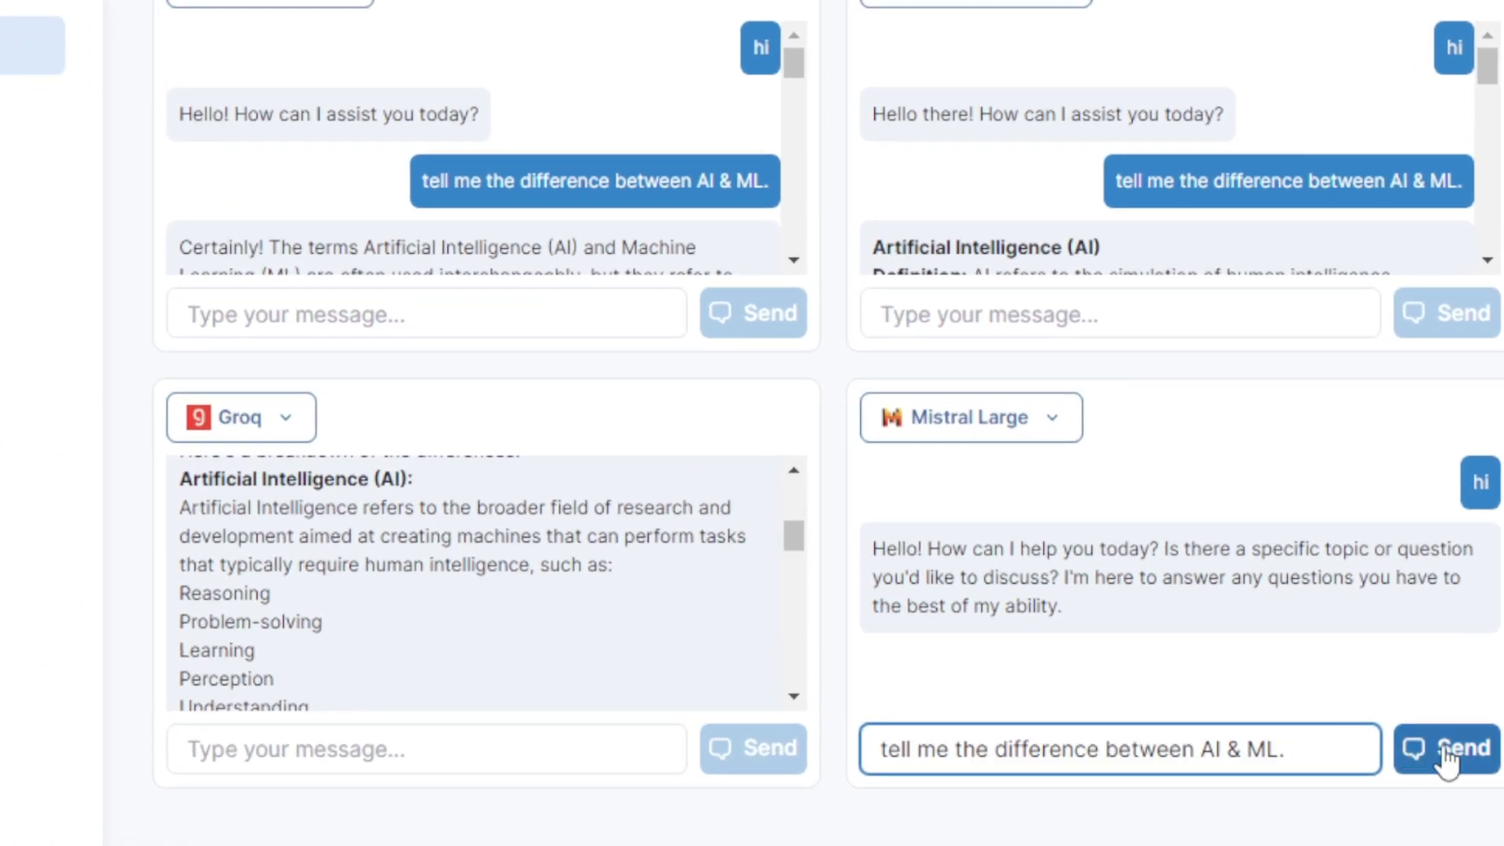
click(1449, 752)
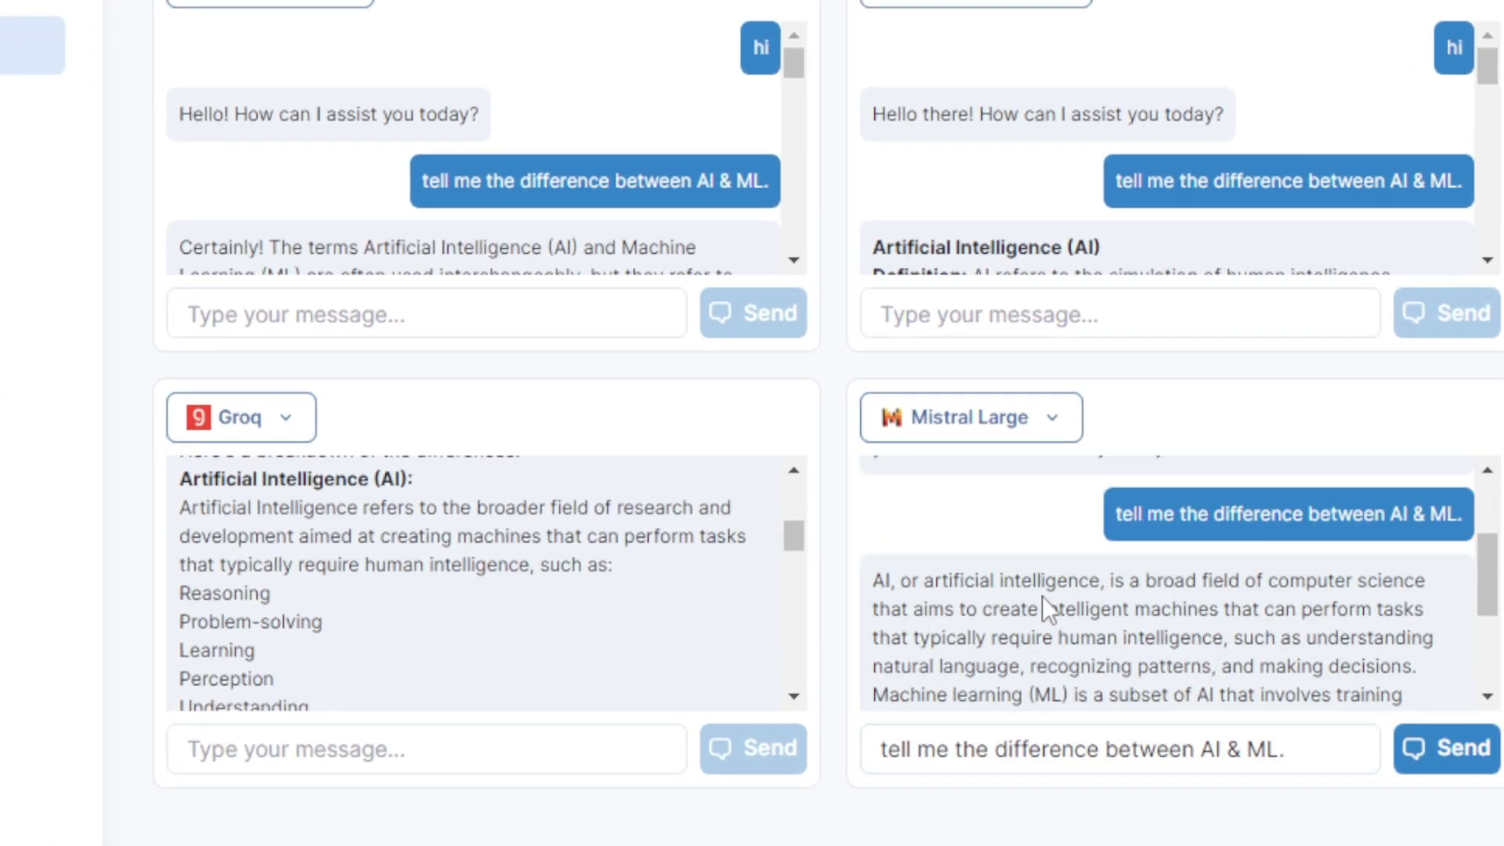
drag(874, 580, 1227, 612)
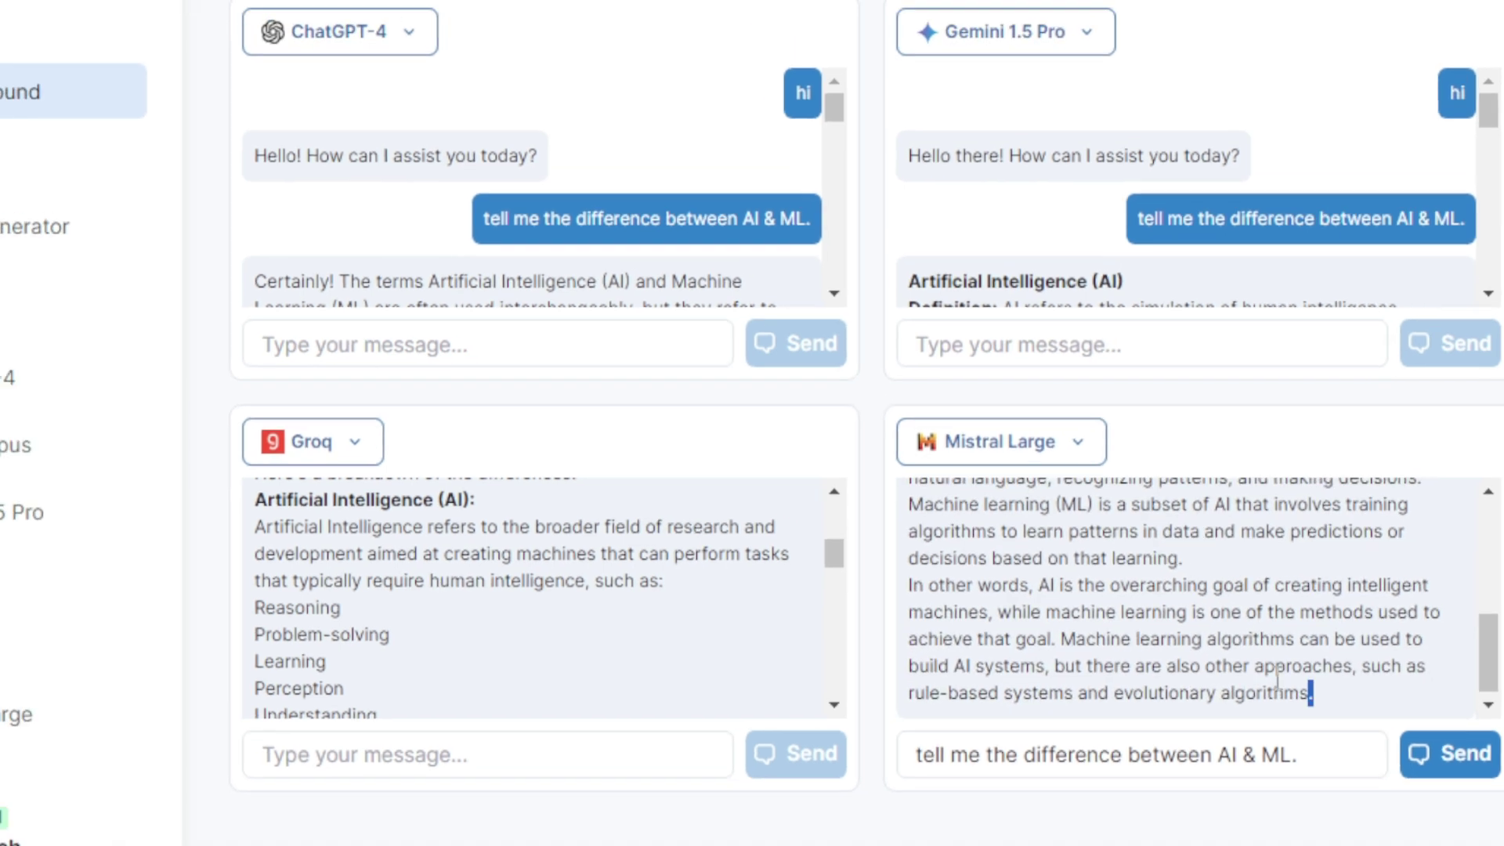
drag(1316, 682, 912, 519)
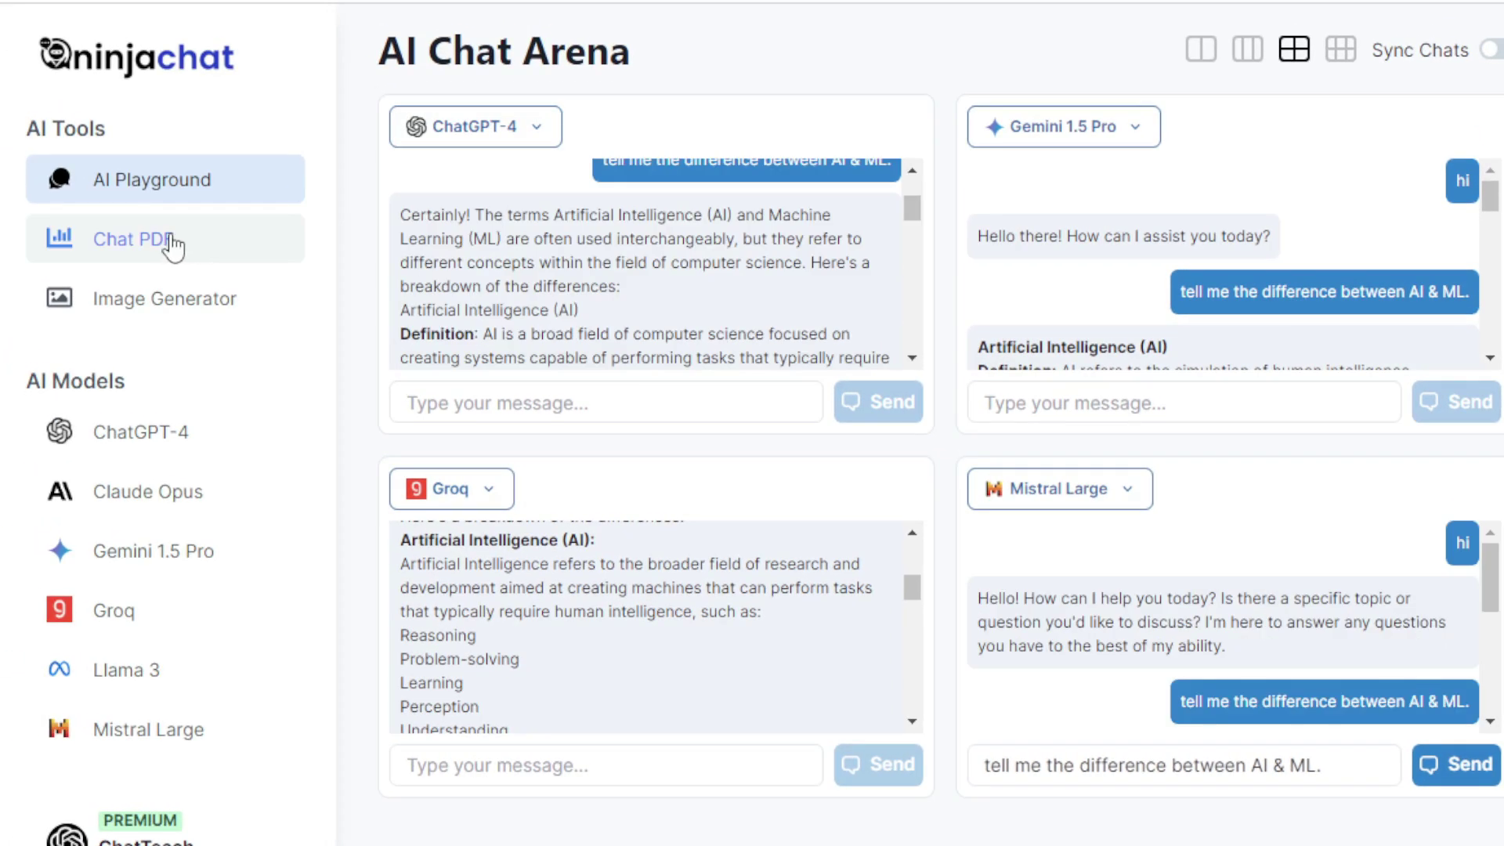
- Upload the Blue Ocean Strategy PDF in Chat PDF and draft 'tell me about this pdf'
click(171, 239)
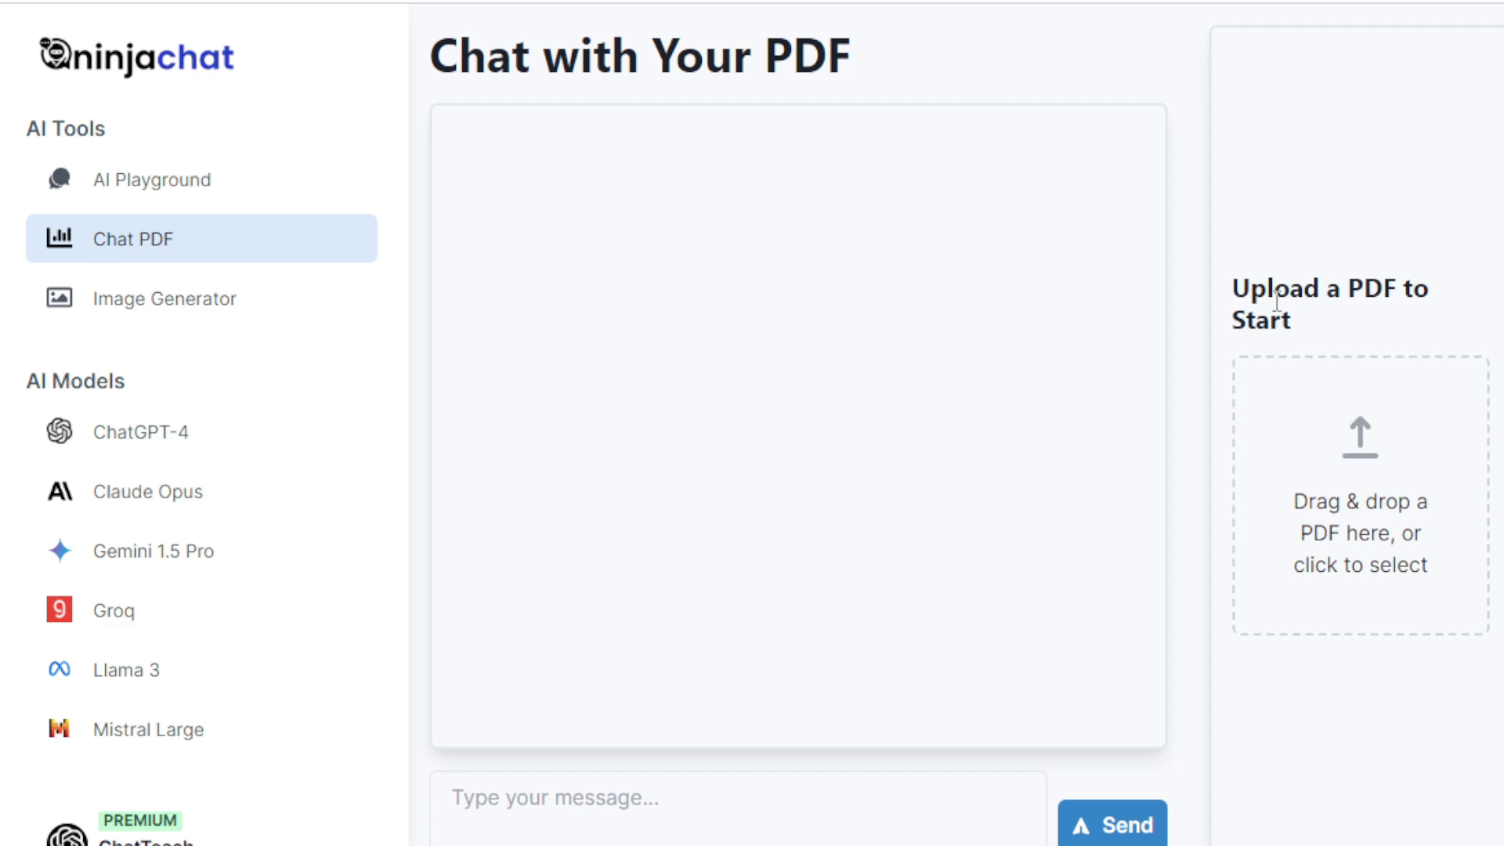
drag(1248, 289, 1311, 320)
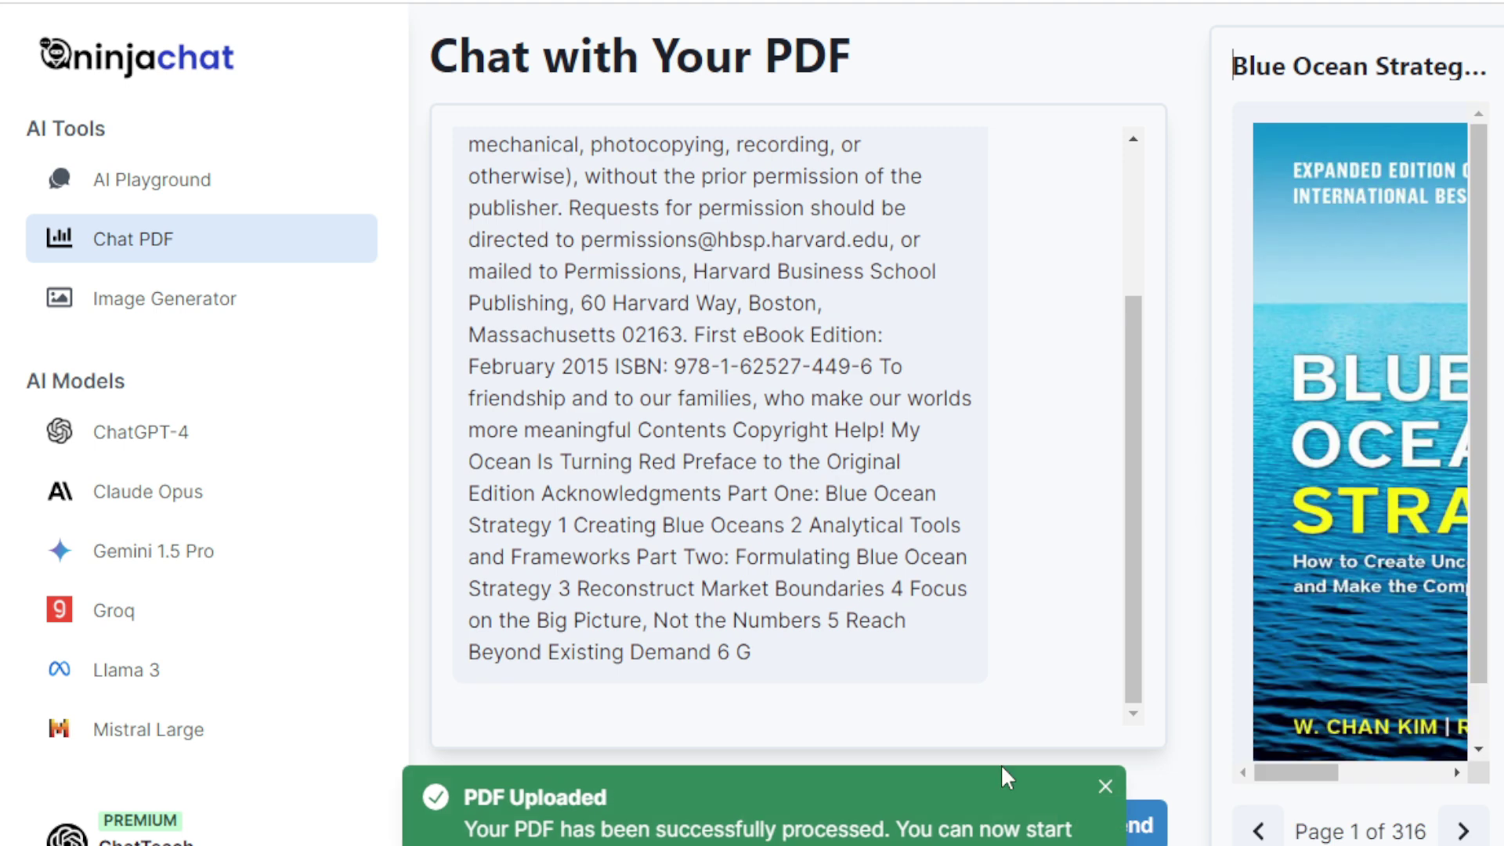
drag(610, 797, 473, 796)
click(1105, 787)
click(555, 799)
text(tell)
text( me ab)
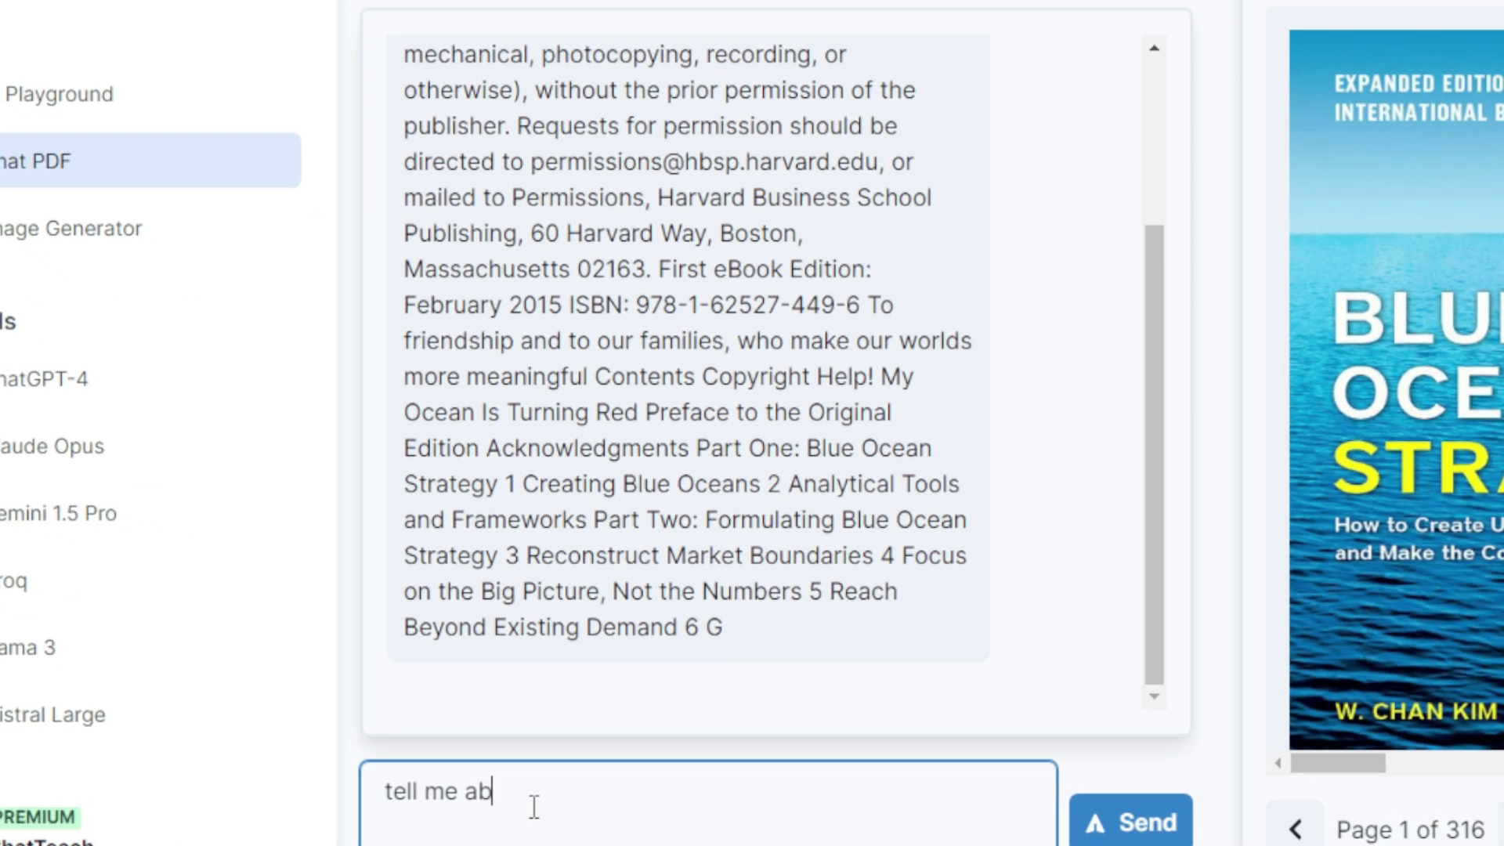
text(out this pdf)
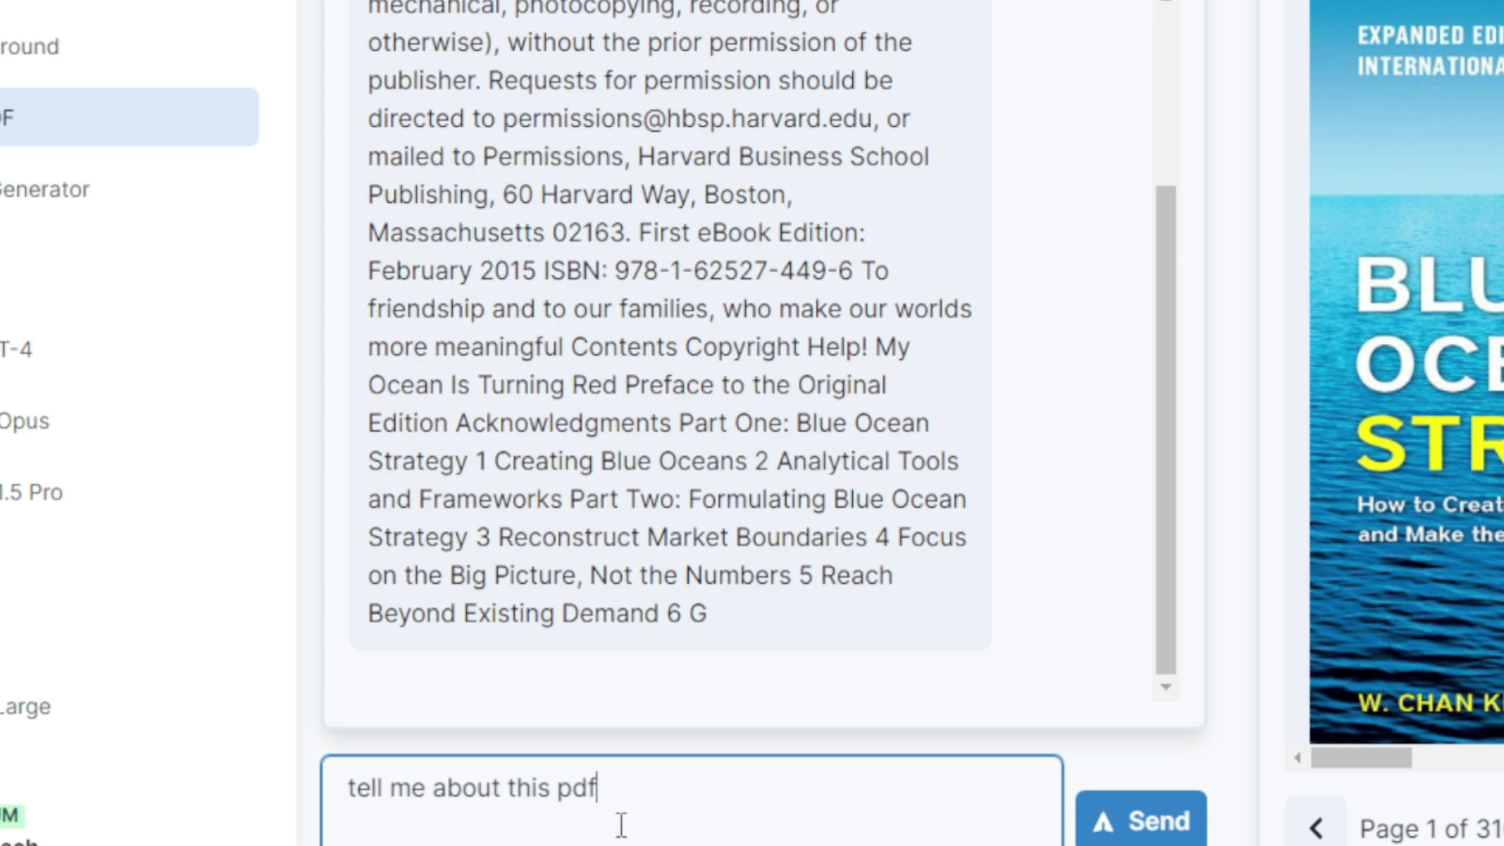
- Send the PDF question and highlight the summary's opening, publisher and book title
click(1112, 819)
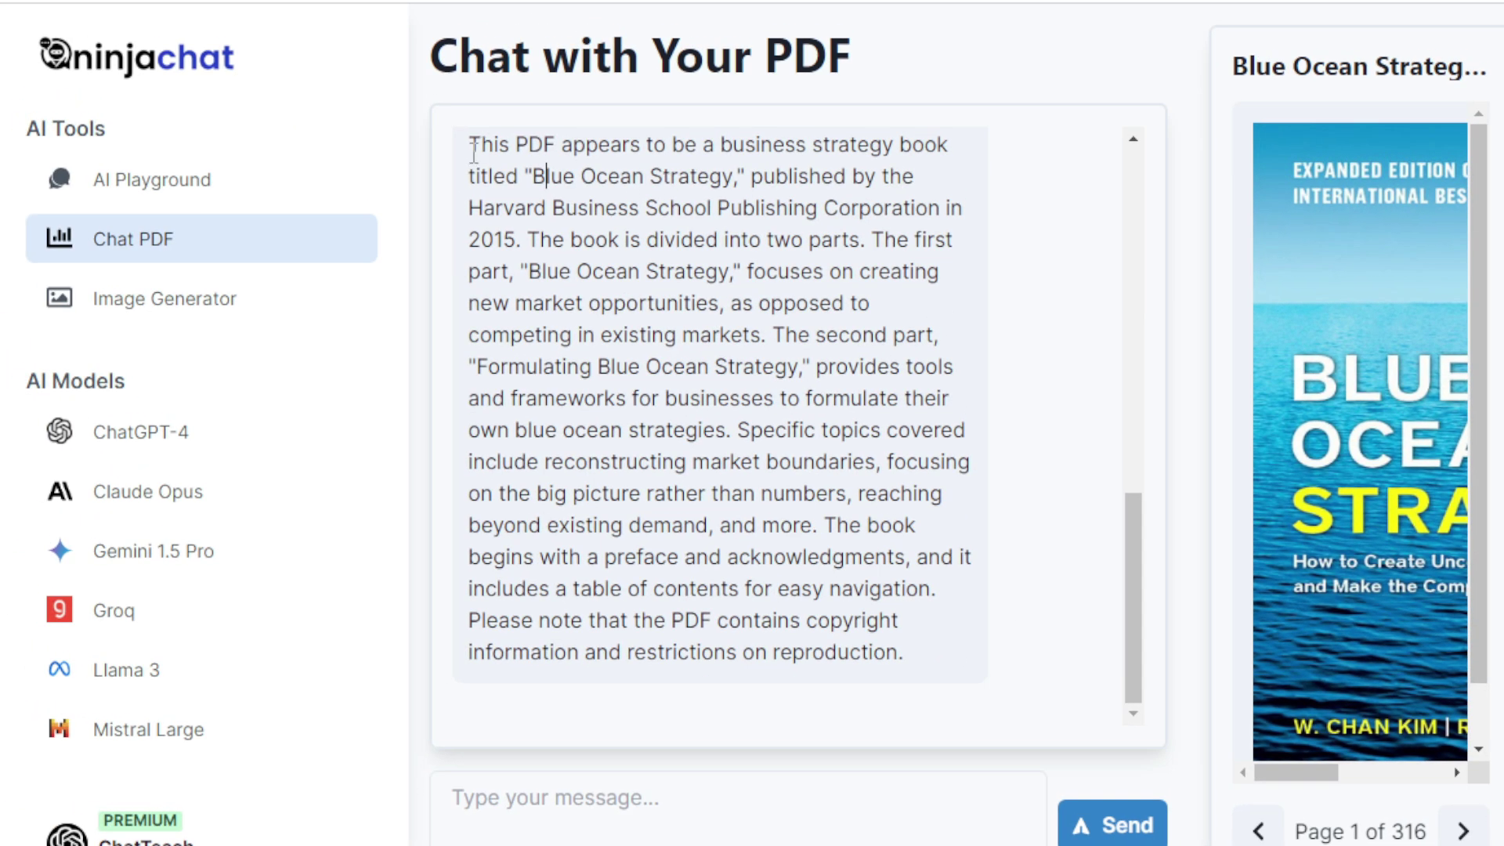
drag(473, 149, 743, 188)
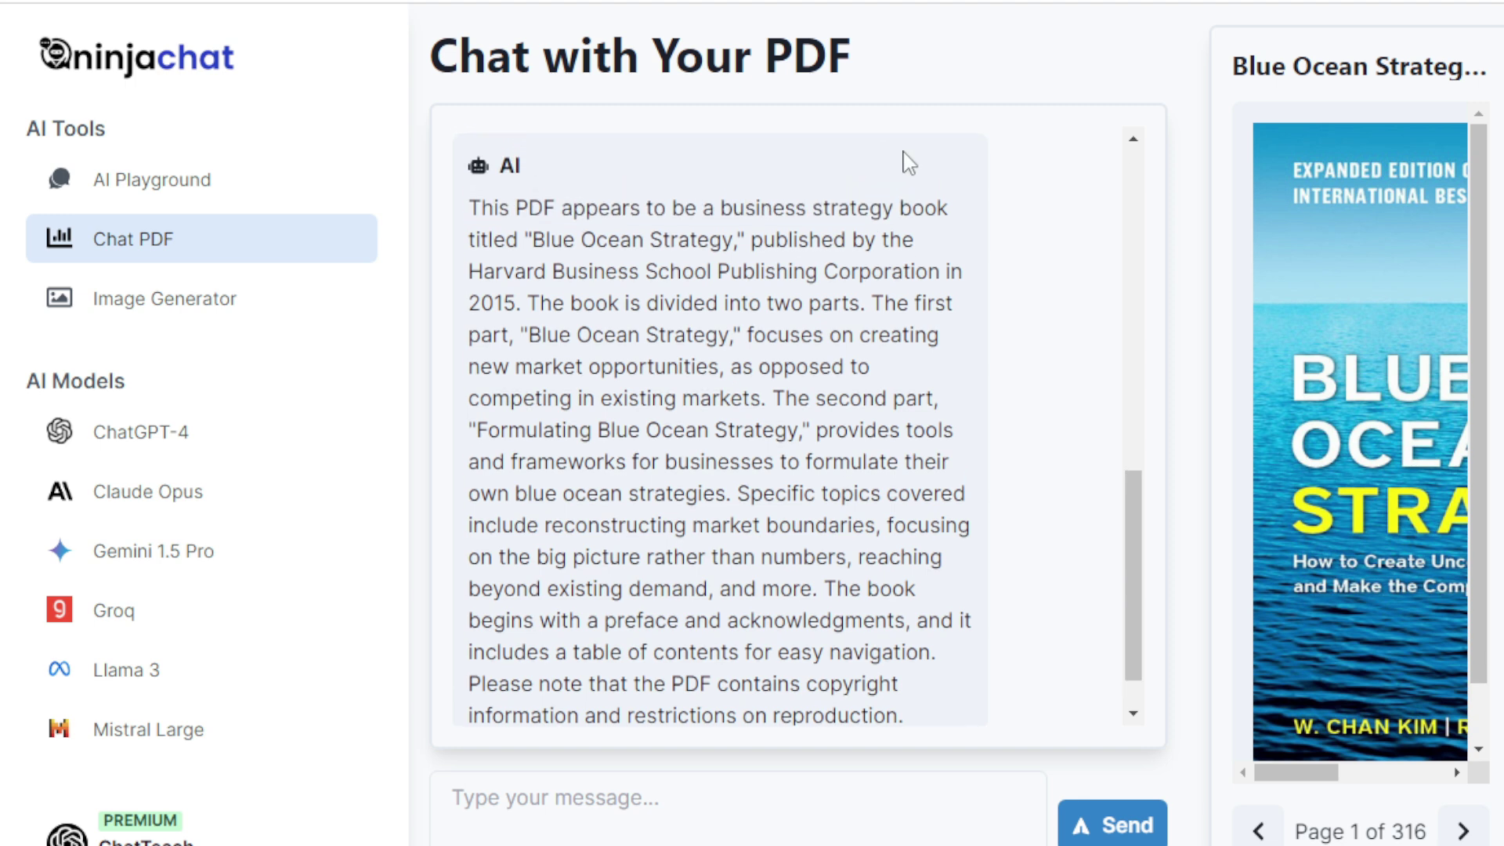
mouse_move(742, 188)
mouse_down()
mouse_move(539, 246)
mouse_move(734, 243)
mouse_up()
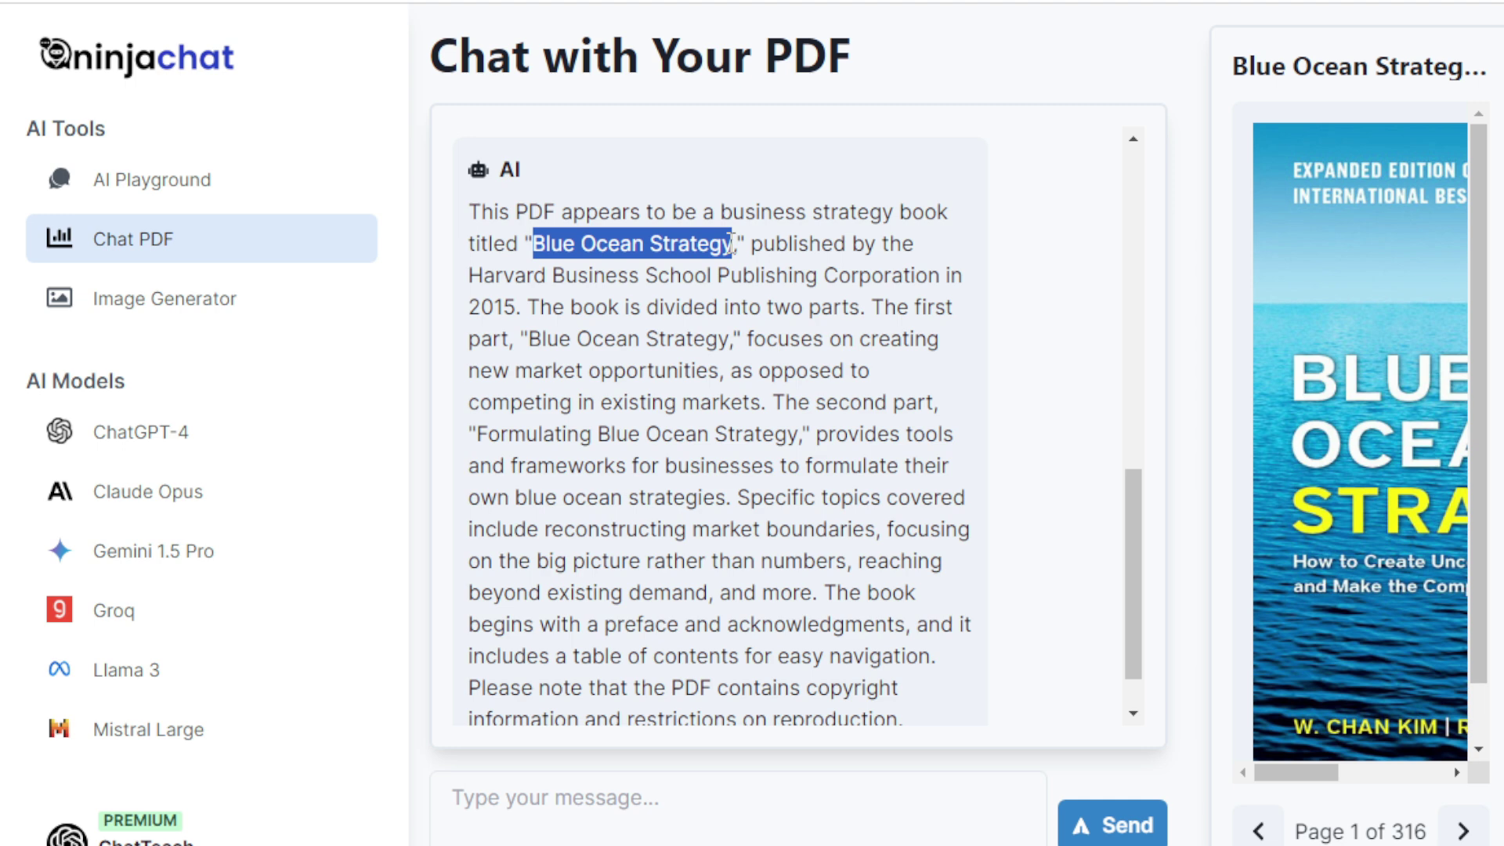
mouse_move(733, 243)
mouse_down()
mouse_move(854, 244)
mouse_move(709, 244)
mouse_move(695, 275)
mouse_move(736, 276)
mouse_up()
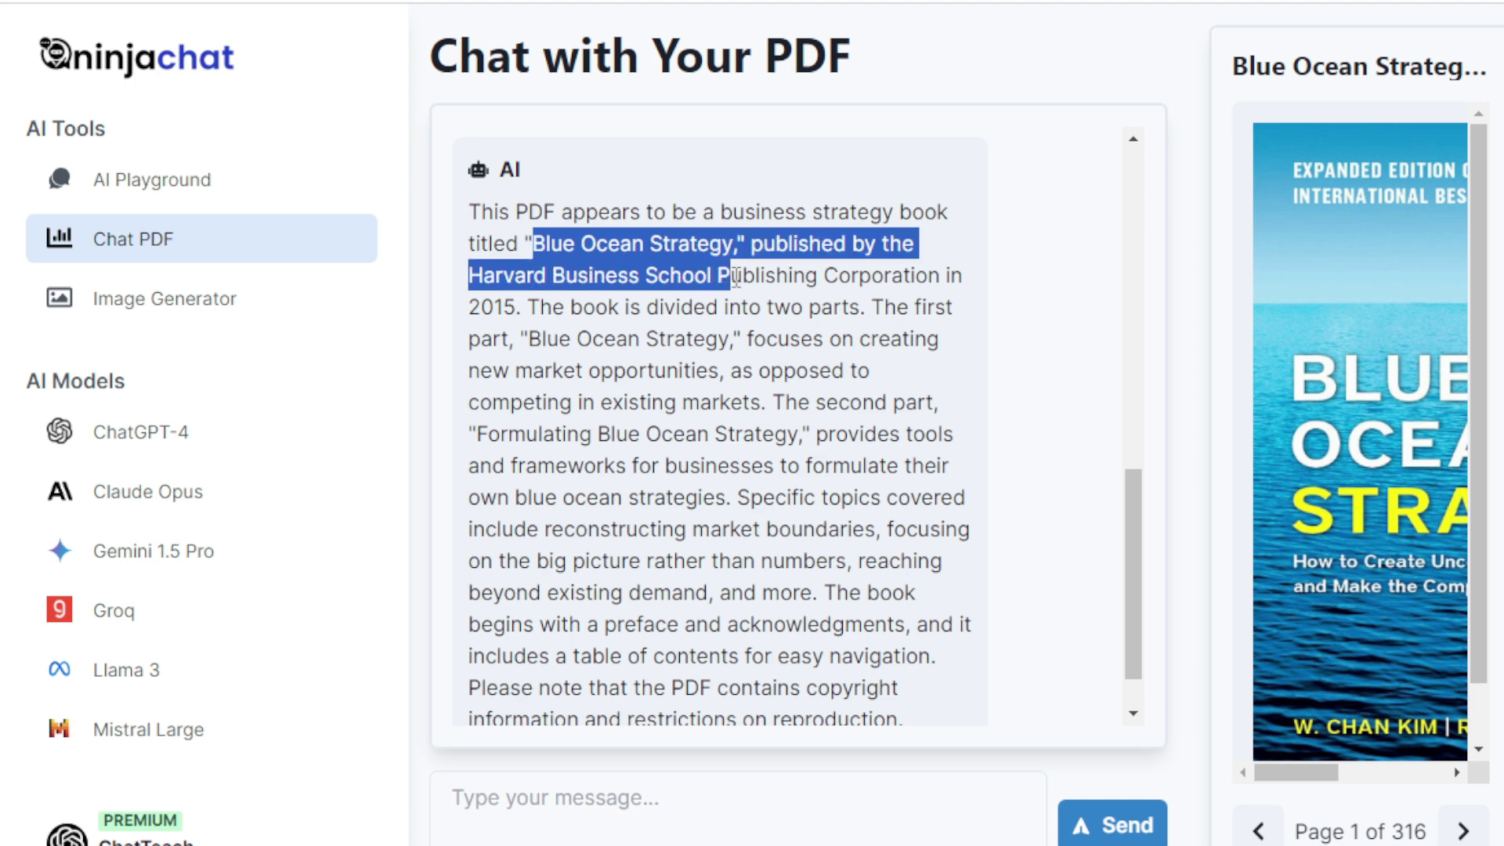
click(716, 275)
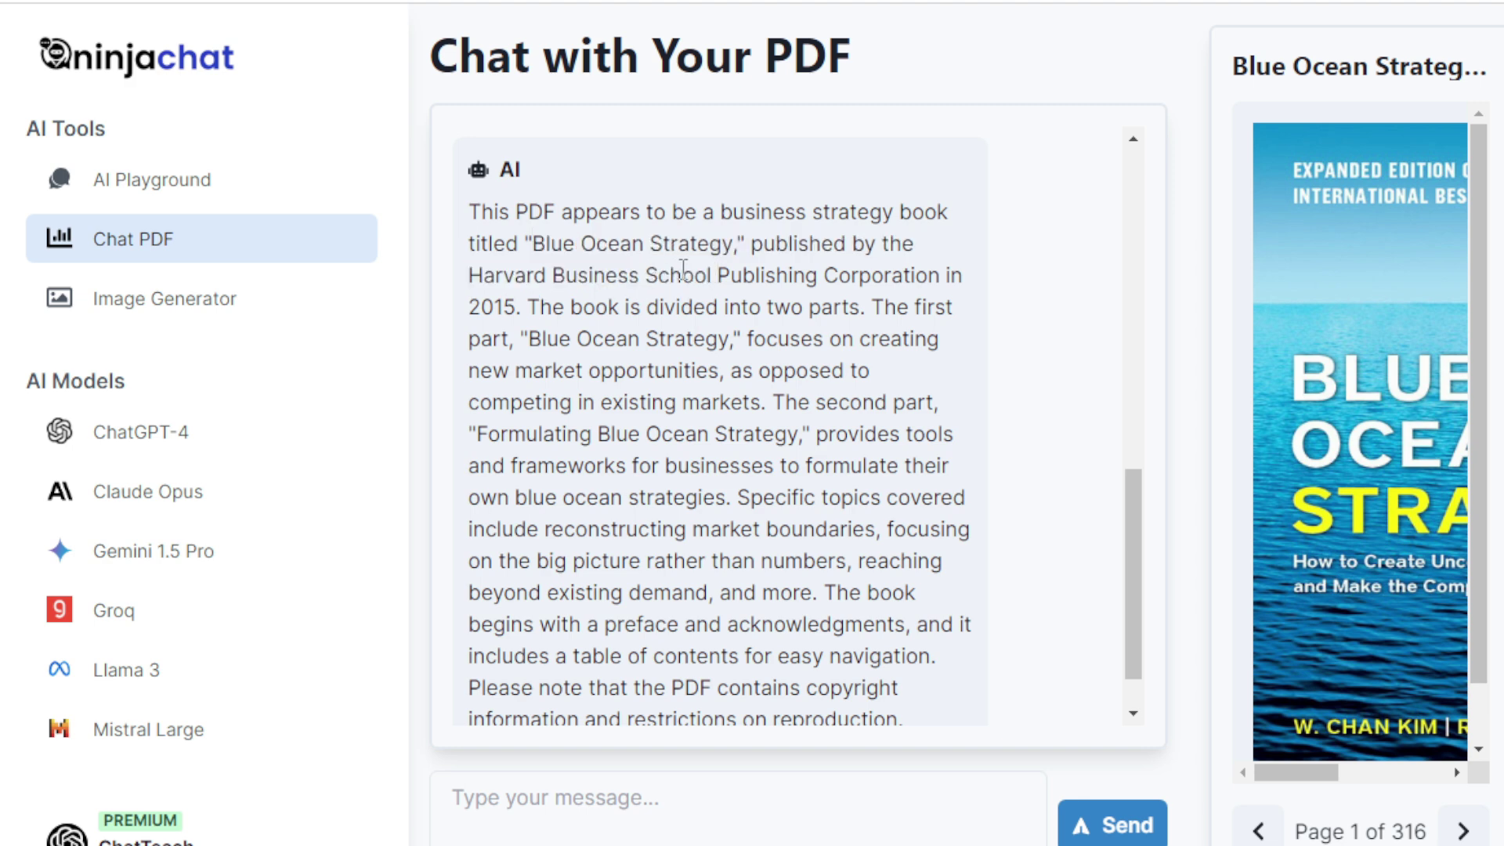
drag(538, 243, 735, 252)
- Ask the PDF chat 'what is Blue Ocean Strategy.'
click(735, 252)
scroll(698, 727, down, 2)
click(607, 795)
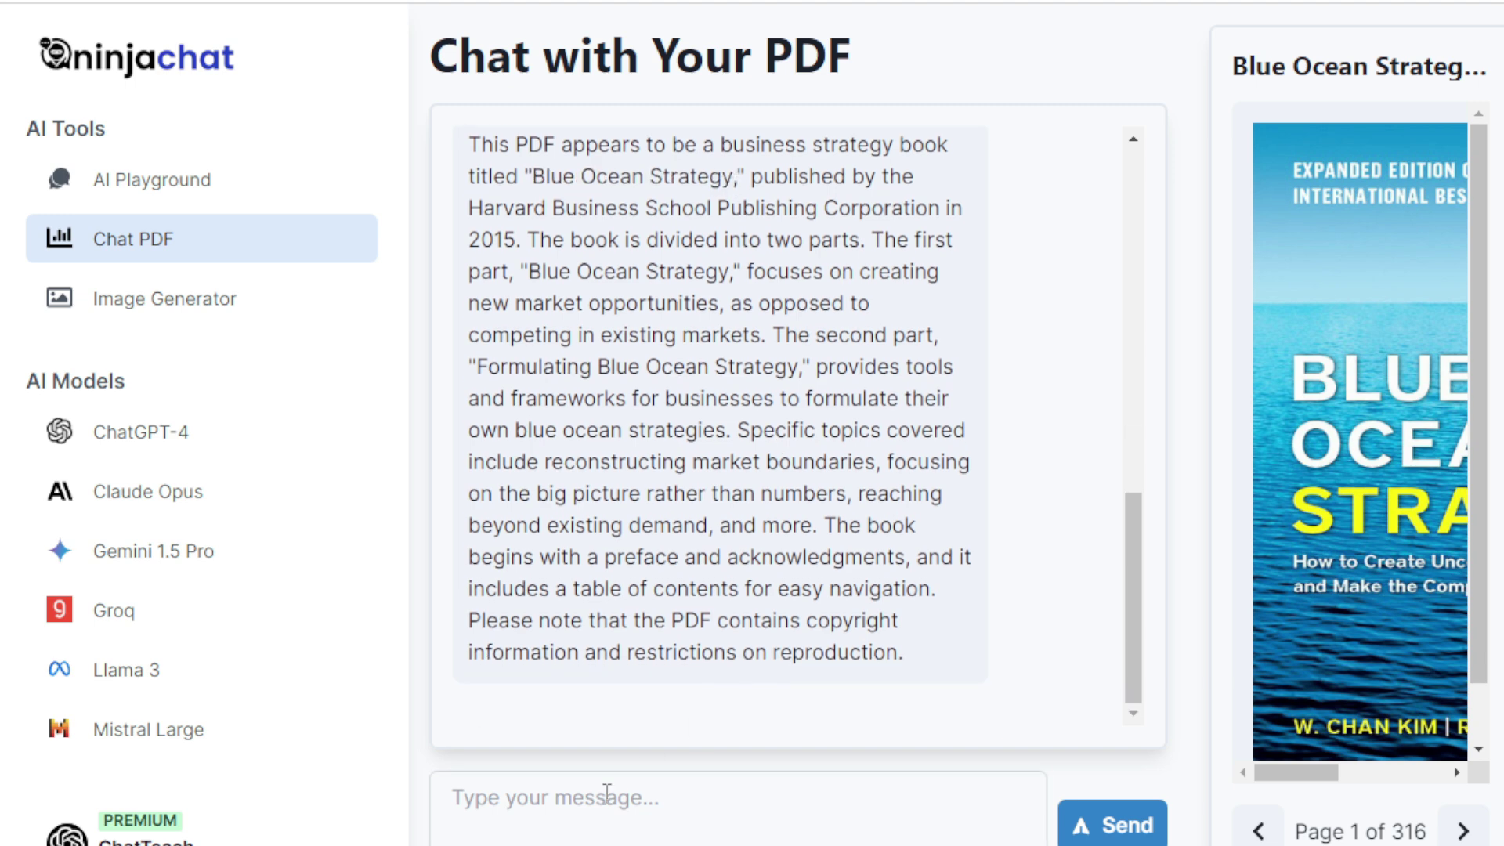
text(what is Blue Ocean Strategy.)
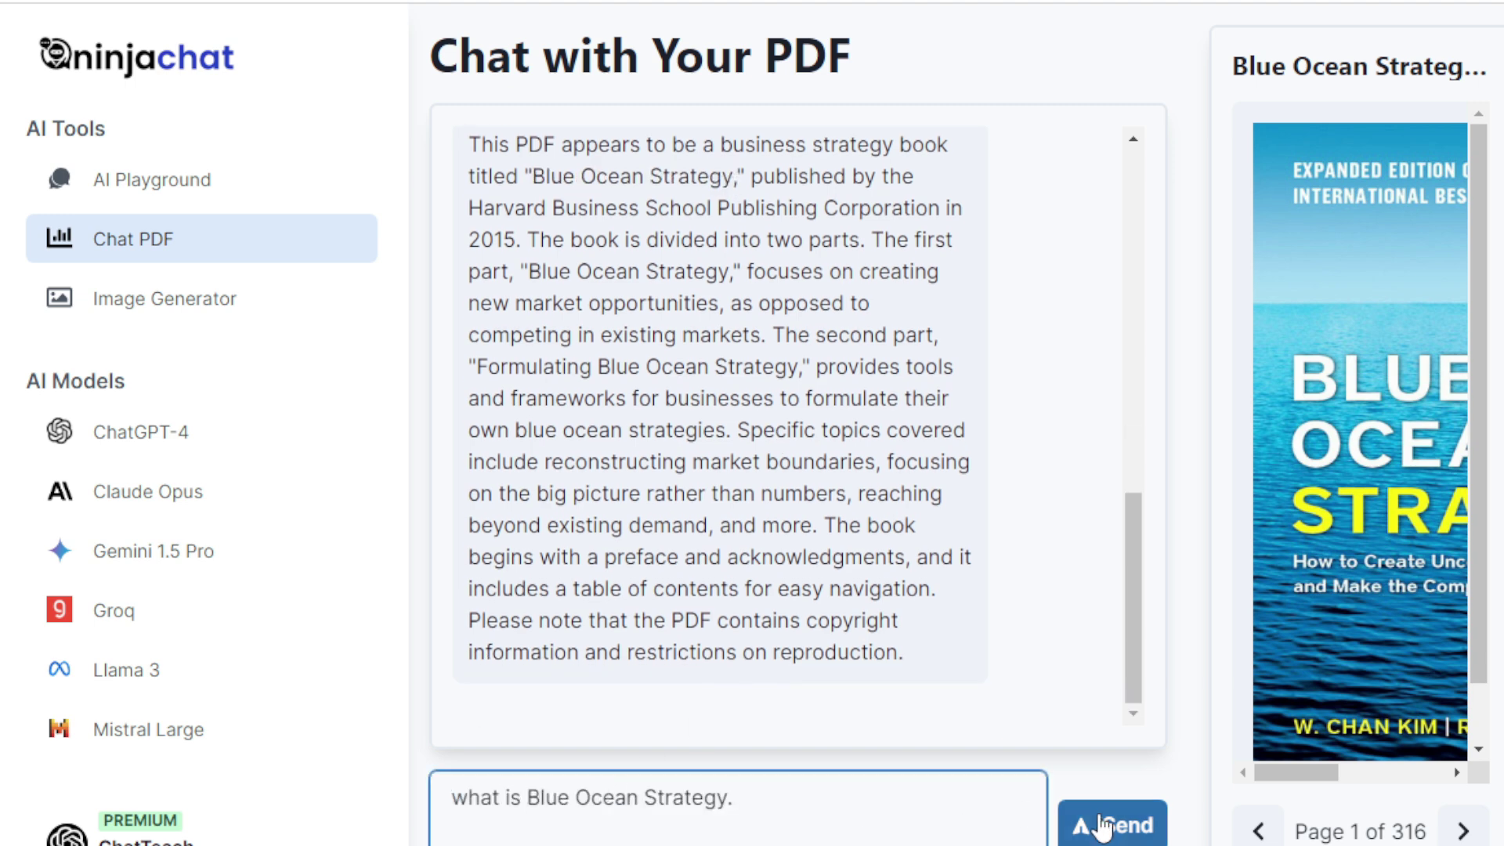
click(1108, 823)
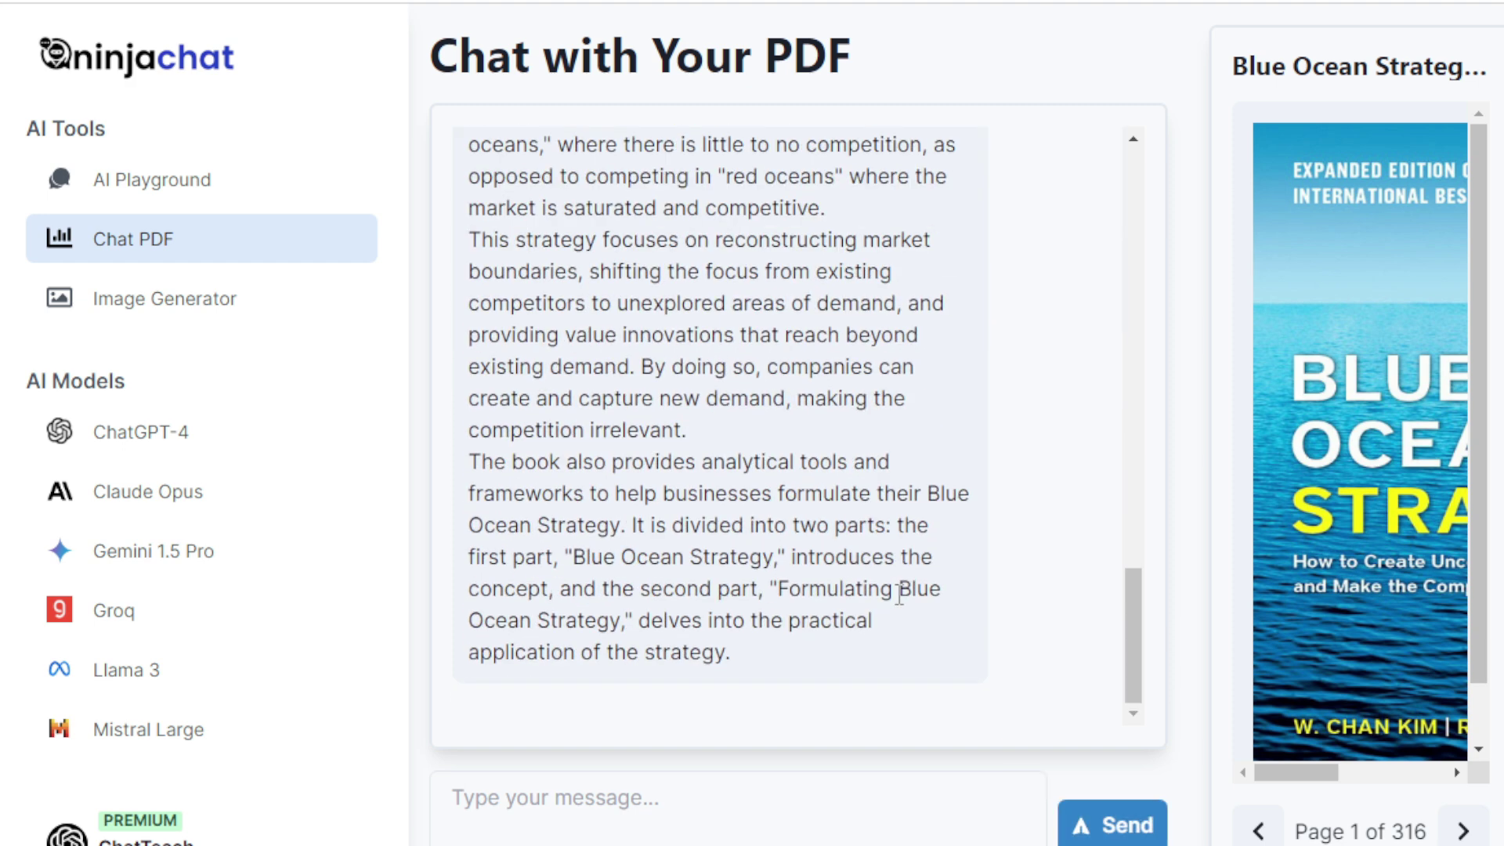
- Highlight the new answer through its 2015 publication detail and scroll to its end
scroll(901, 596, up, 2)
scroll(899, 589, up, 2)
drag(470, 281, 734, 315)
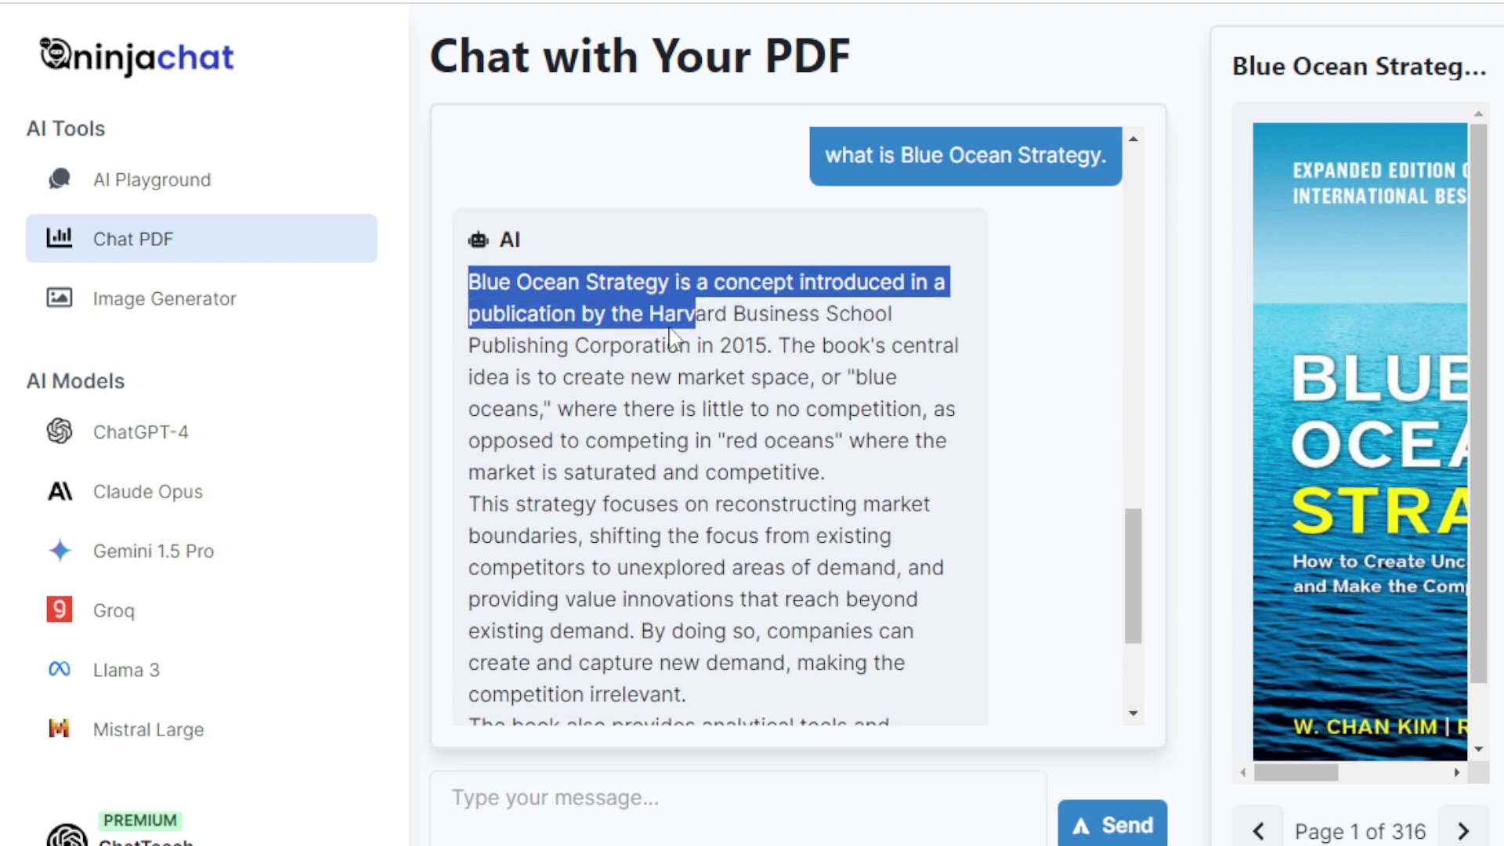
mouse_move(759, 316)
mouse_down()
mouse_move(770, 350)
mouse_move(752, 370)
mouse_move(814, 371)
mouse_move(587, 406)
mouse_move(928, 409)
mouse_up()
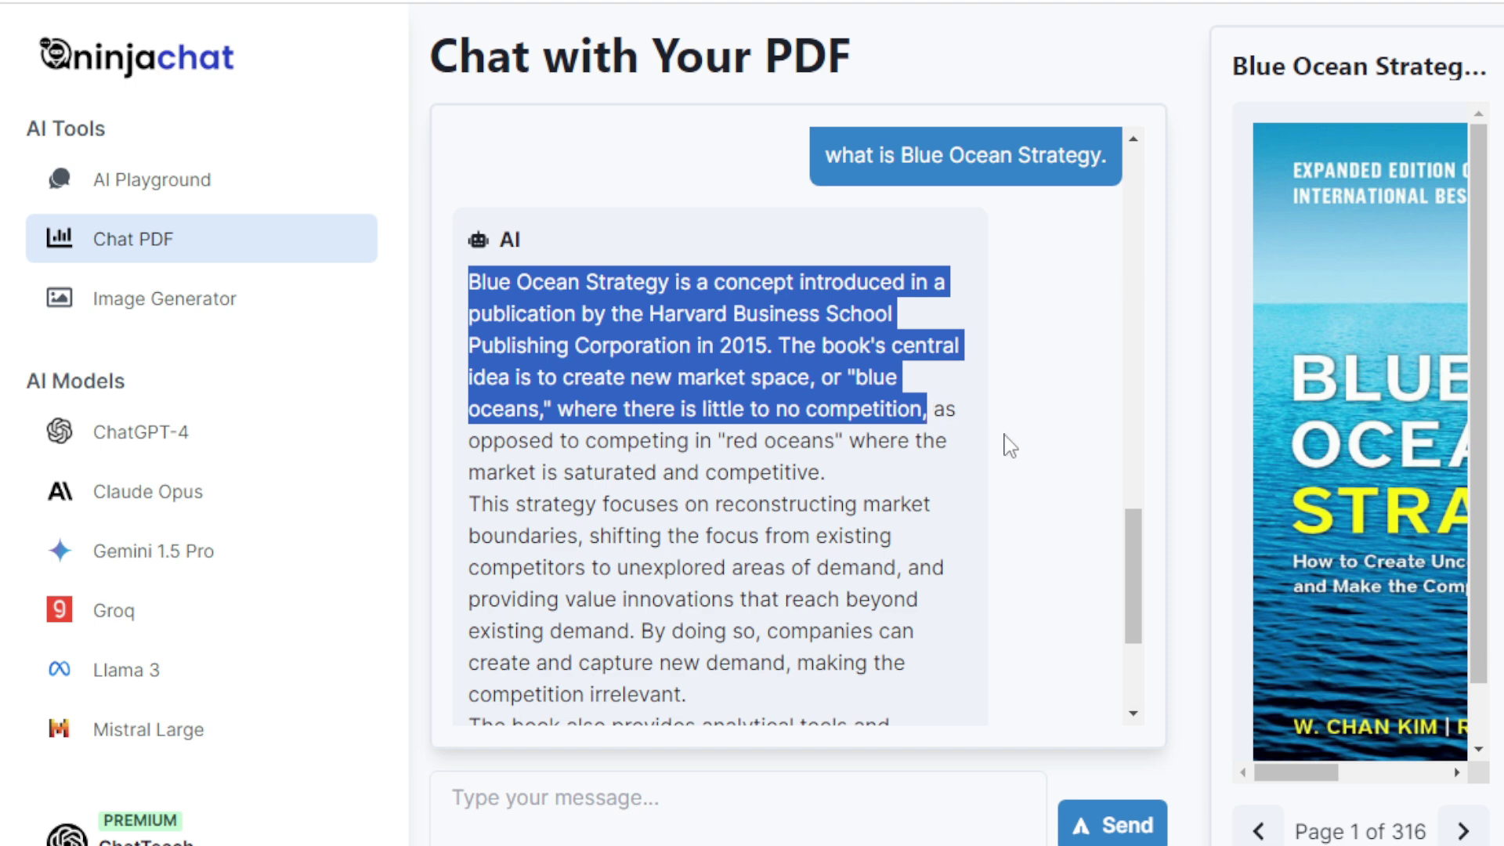
click(1008, 440)
scroll(1016, 446, down, 3)
scroll(1019, 451, down, 2)
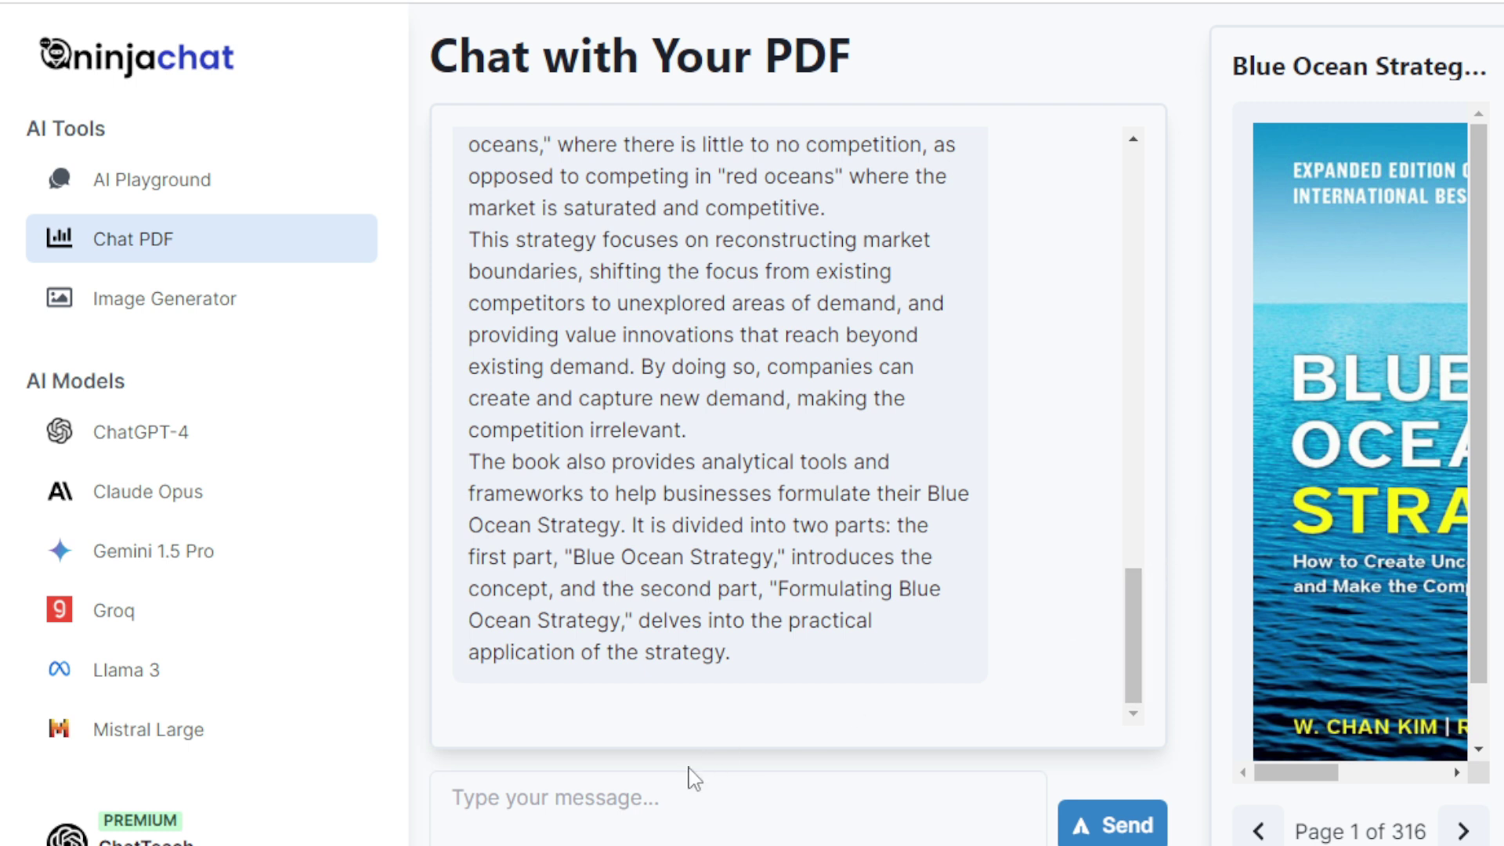
click(666, 792)
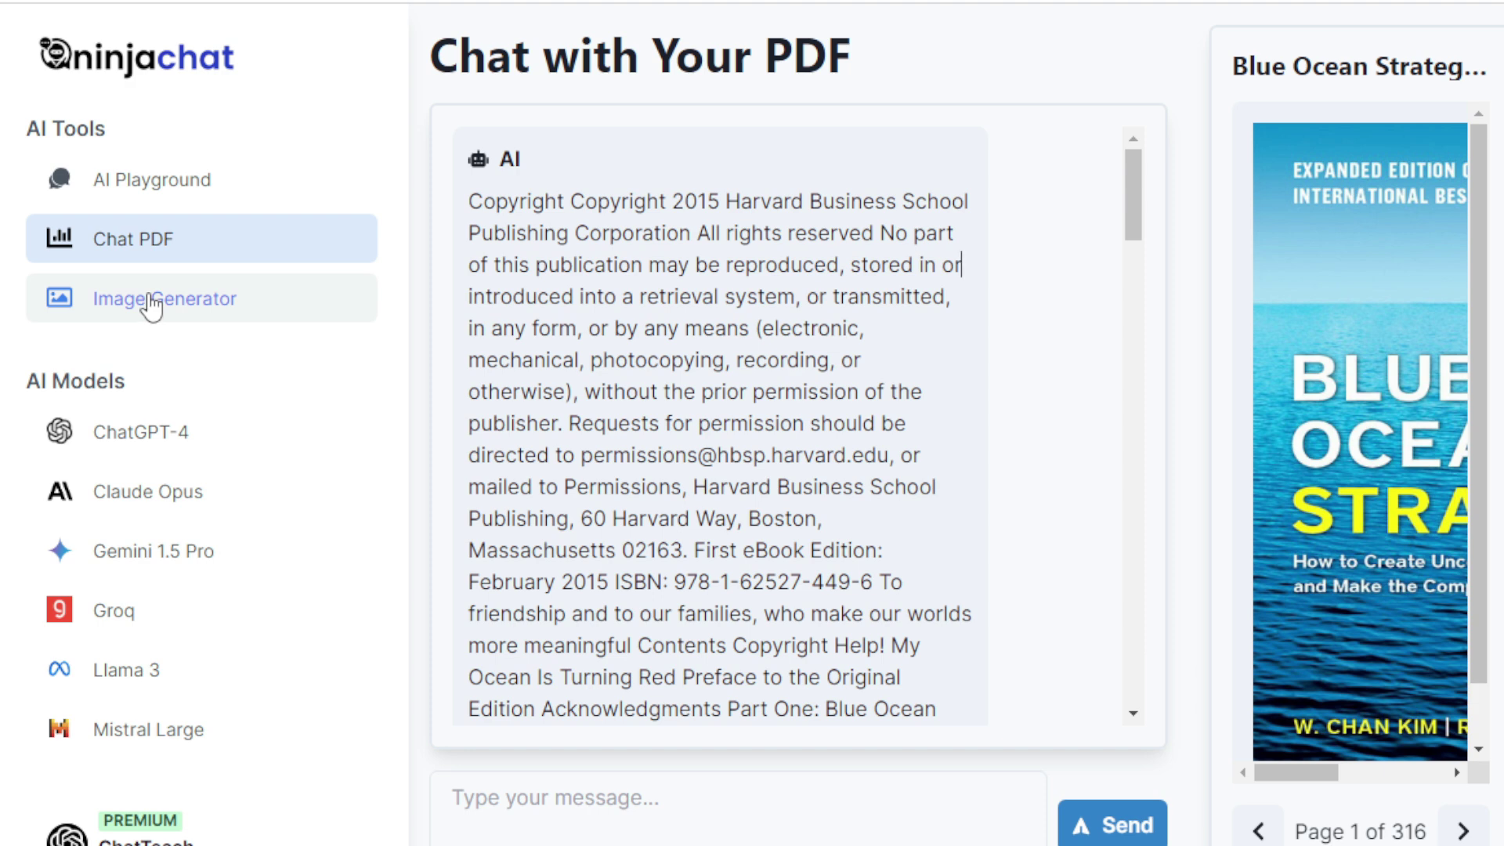
- Open the Stable Diffusion 3 image generator and point out its prompt, CFG and ratio fields
click(149, 303)
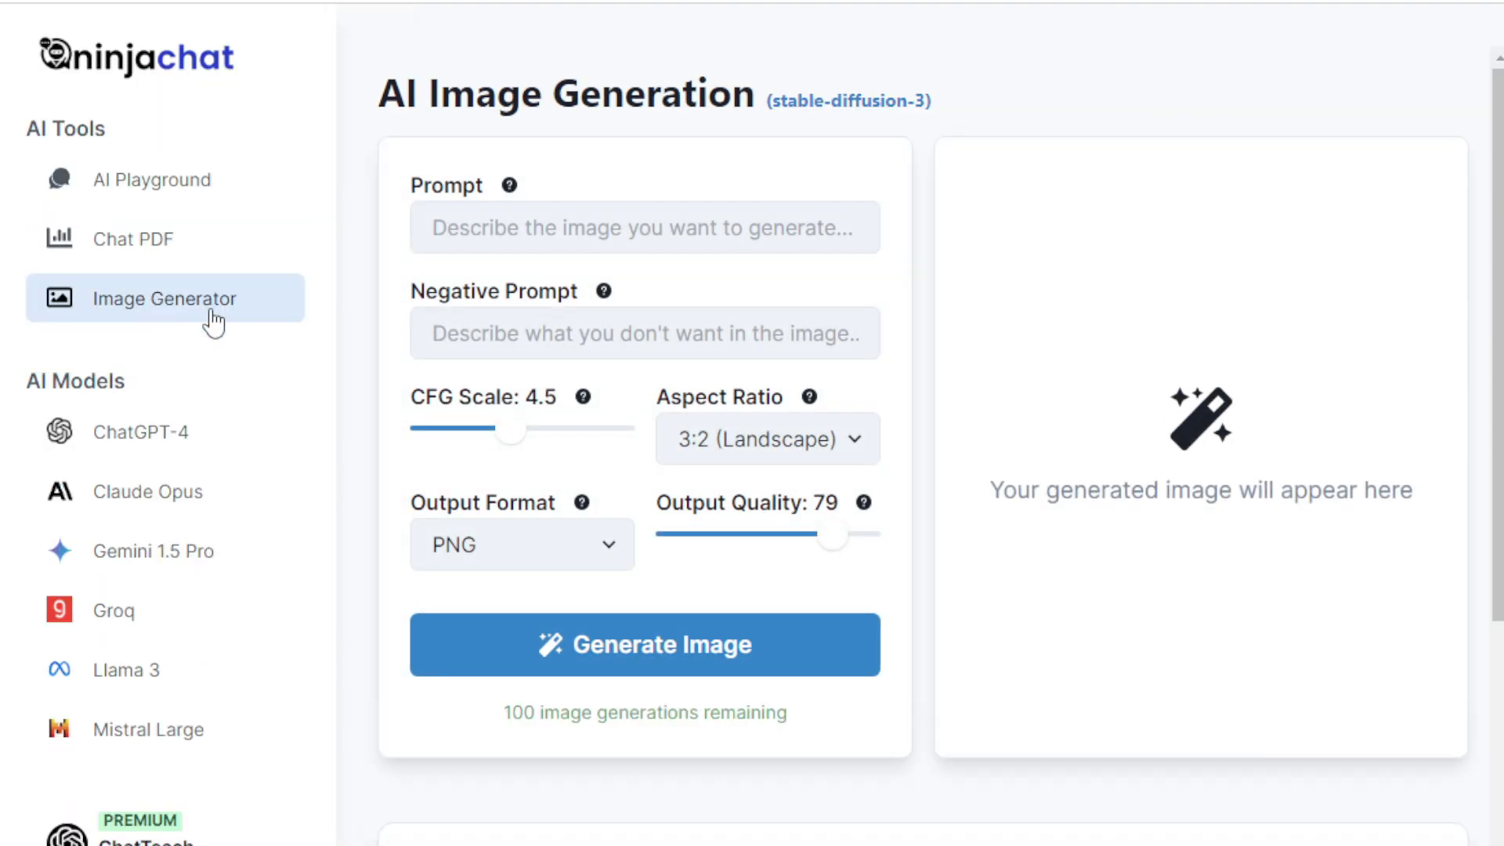
drag(378, 94, 927, 117)
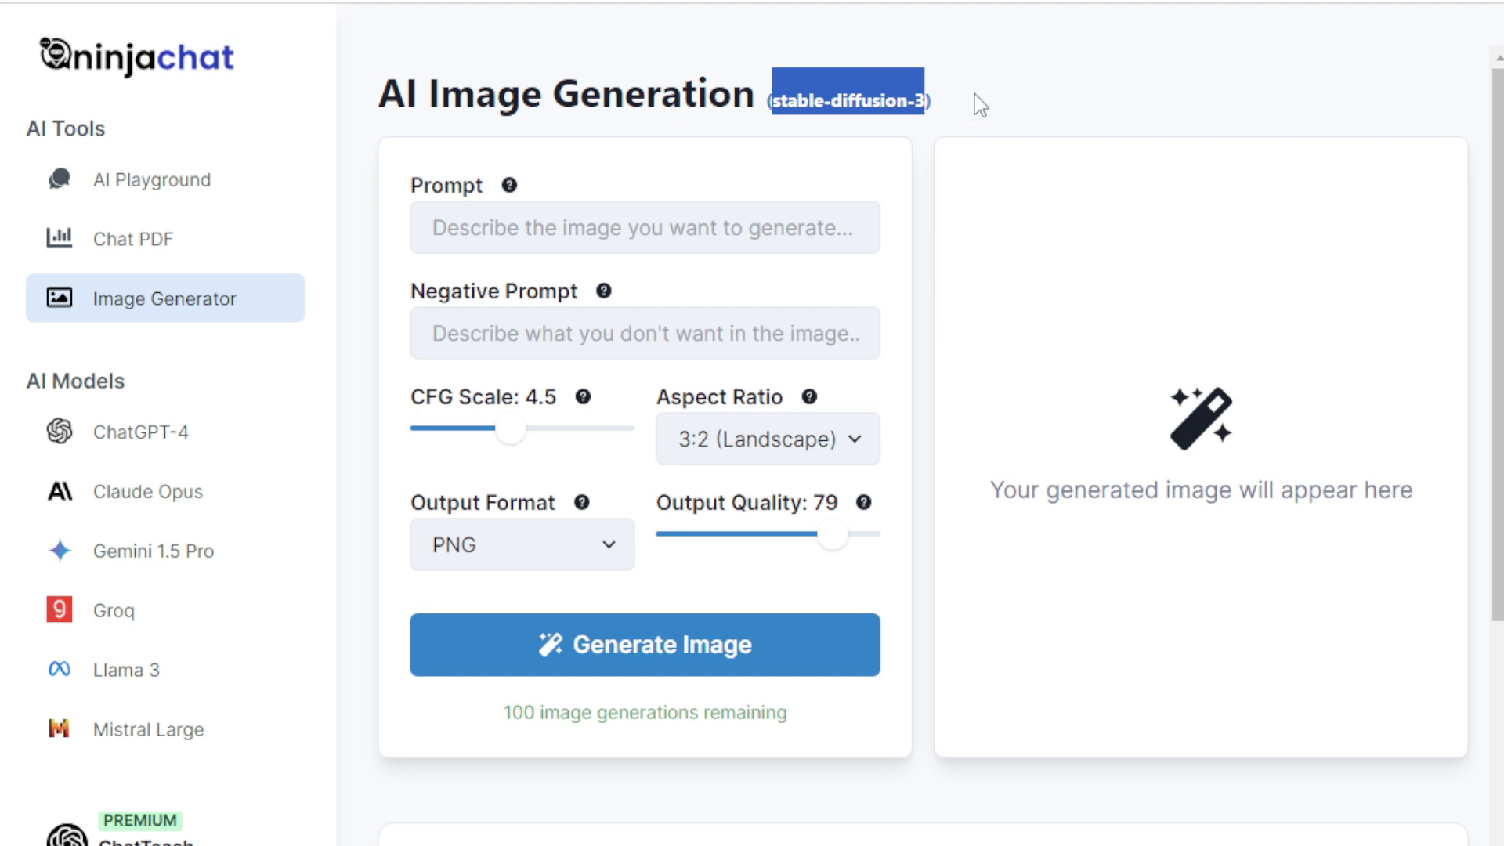
click(975, 94)
drag(486, 188, 413, 184)
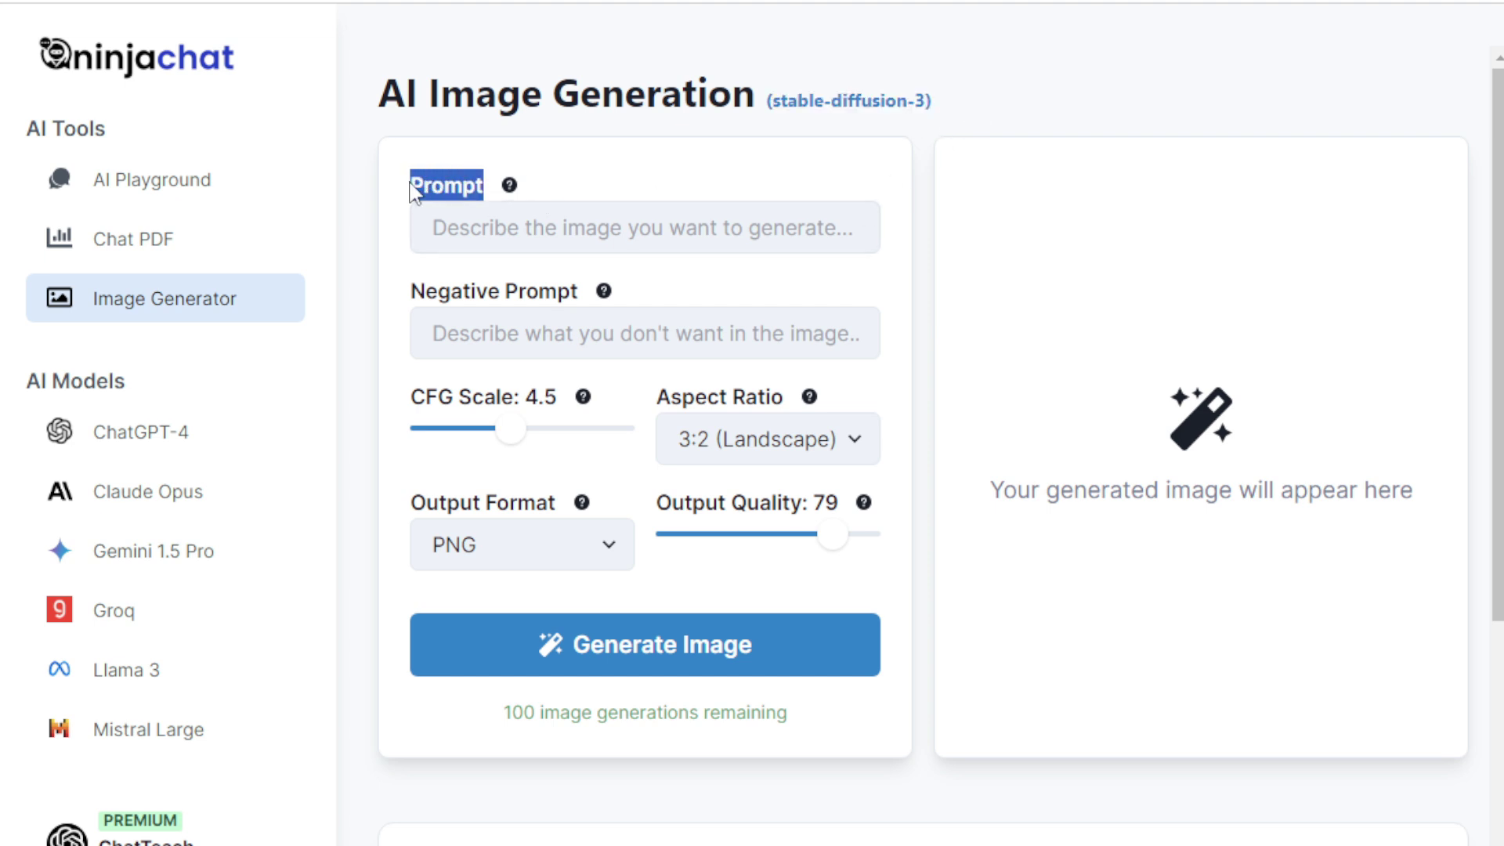
click(413, 185)
click(512, 231)
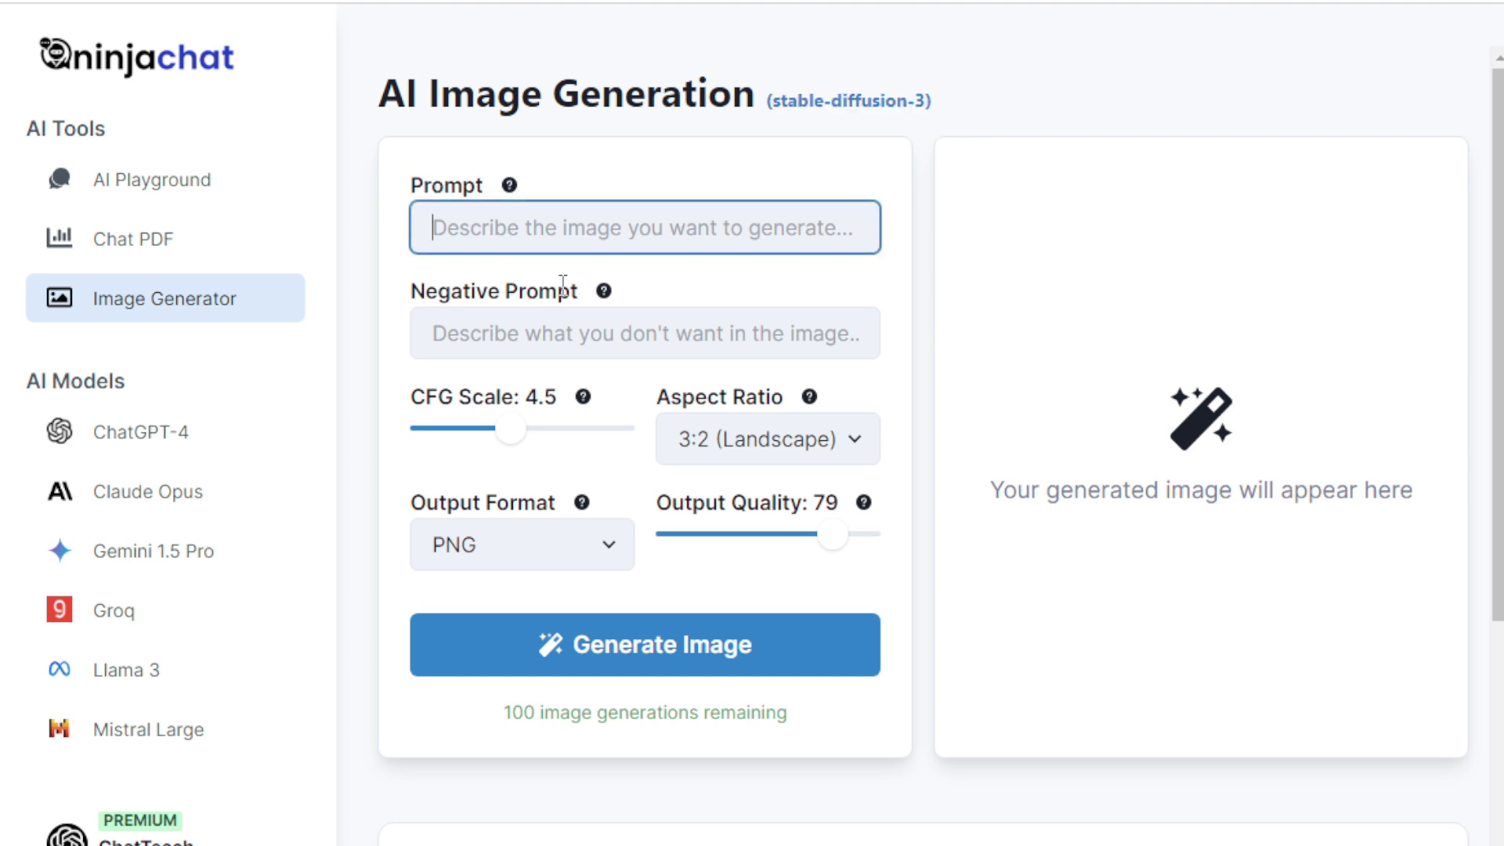
drag(580, 290, 409, 289)
click(498, 339)
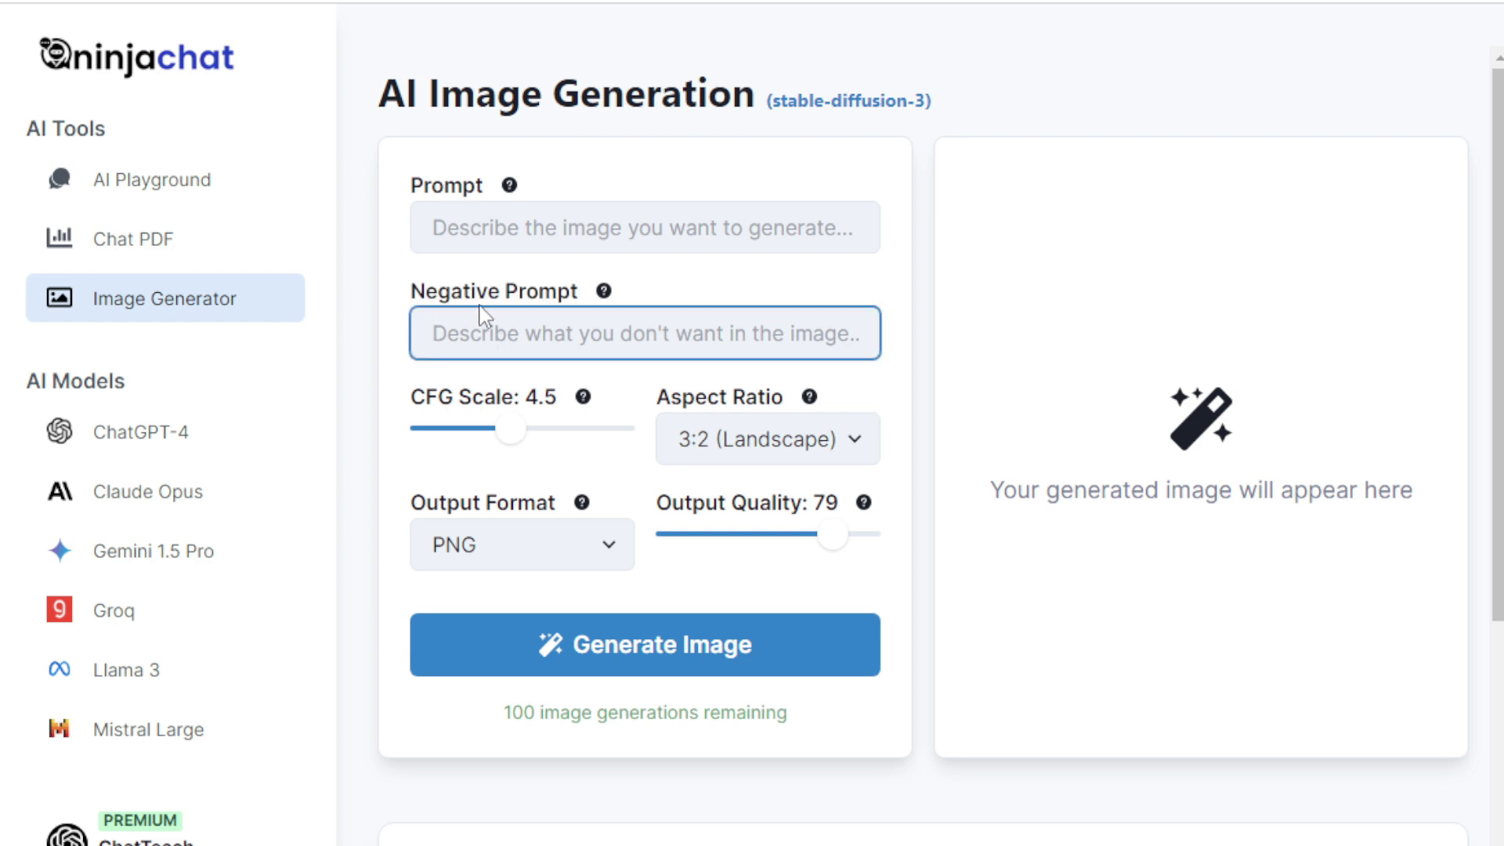
drag(411, 396, 558, 396)
drag(657, 396, 782, 399)
- Keep the 3:2 landscape ratio and PNG format, and set output quality to 78
click(784, 439)
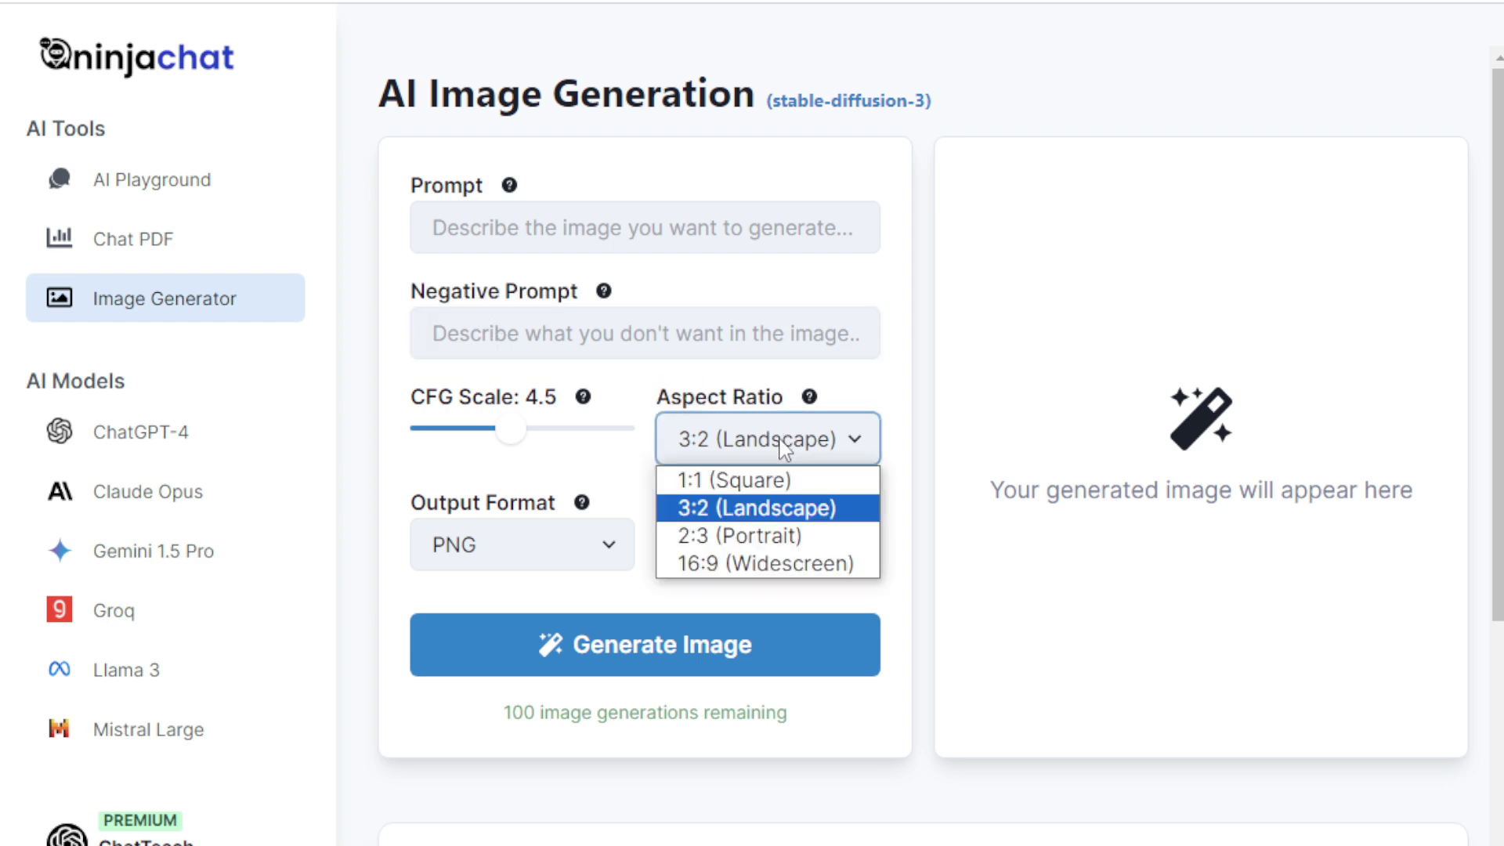
click(753, 513)
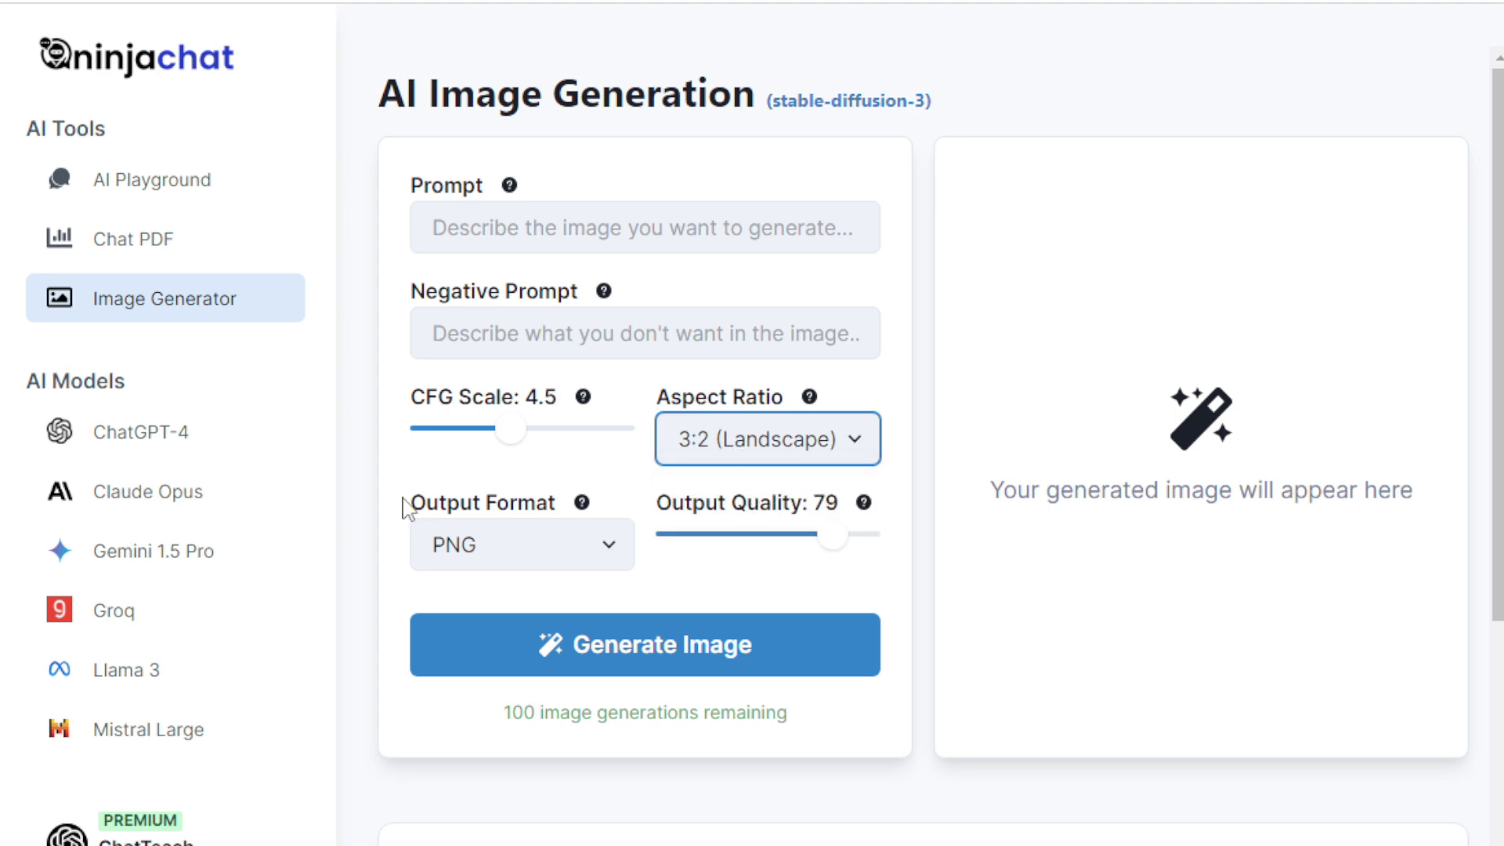
drag(407, 508, 553, 499)
click(604, 543)
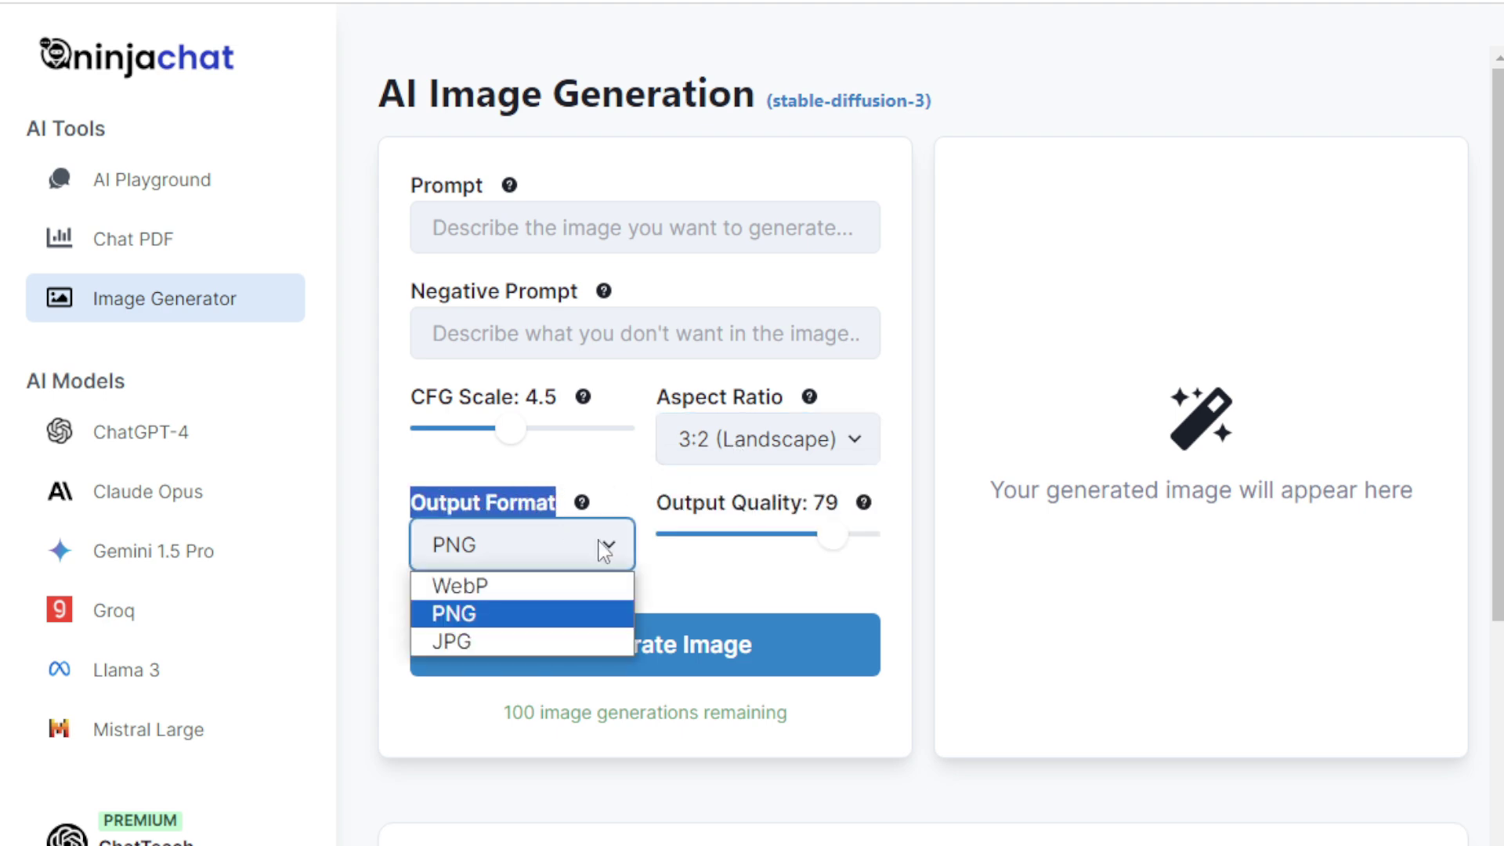
click(537, 615)
click(722, 505)
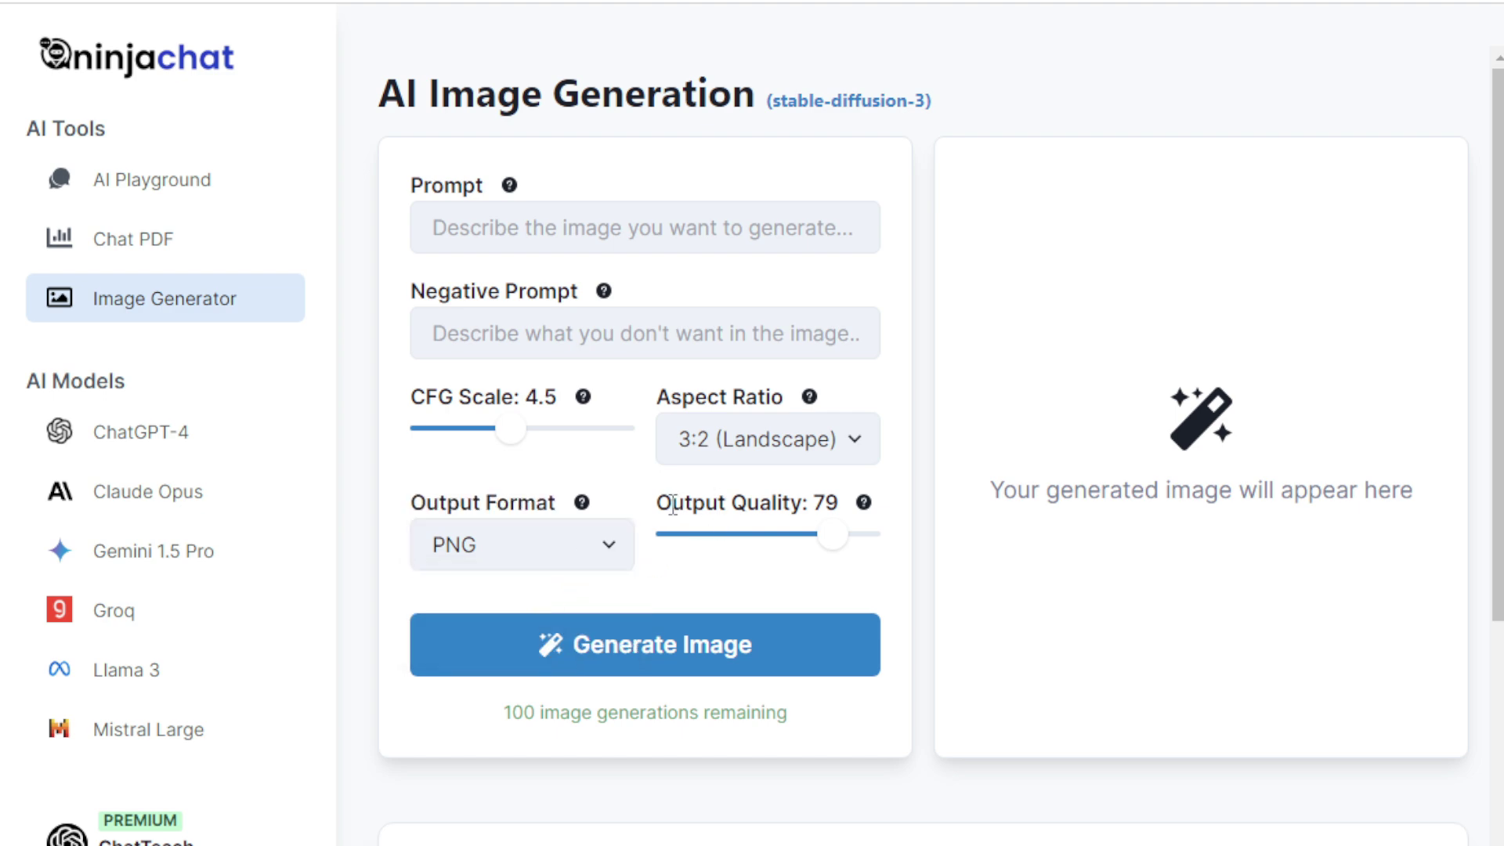
drag(657, 502, 796, 504)
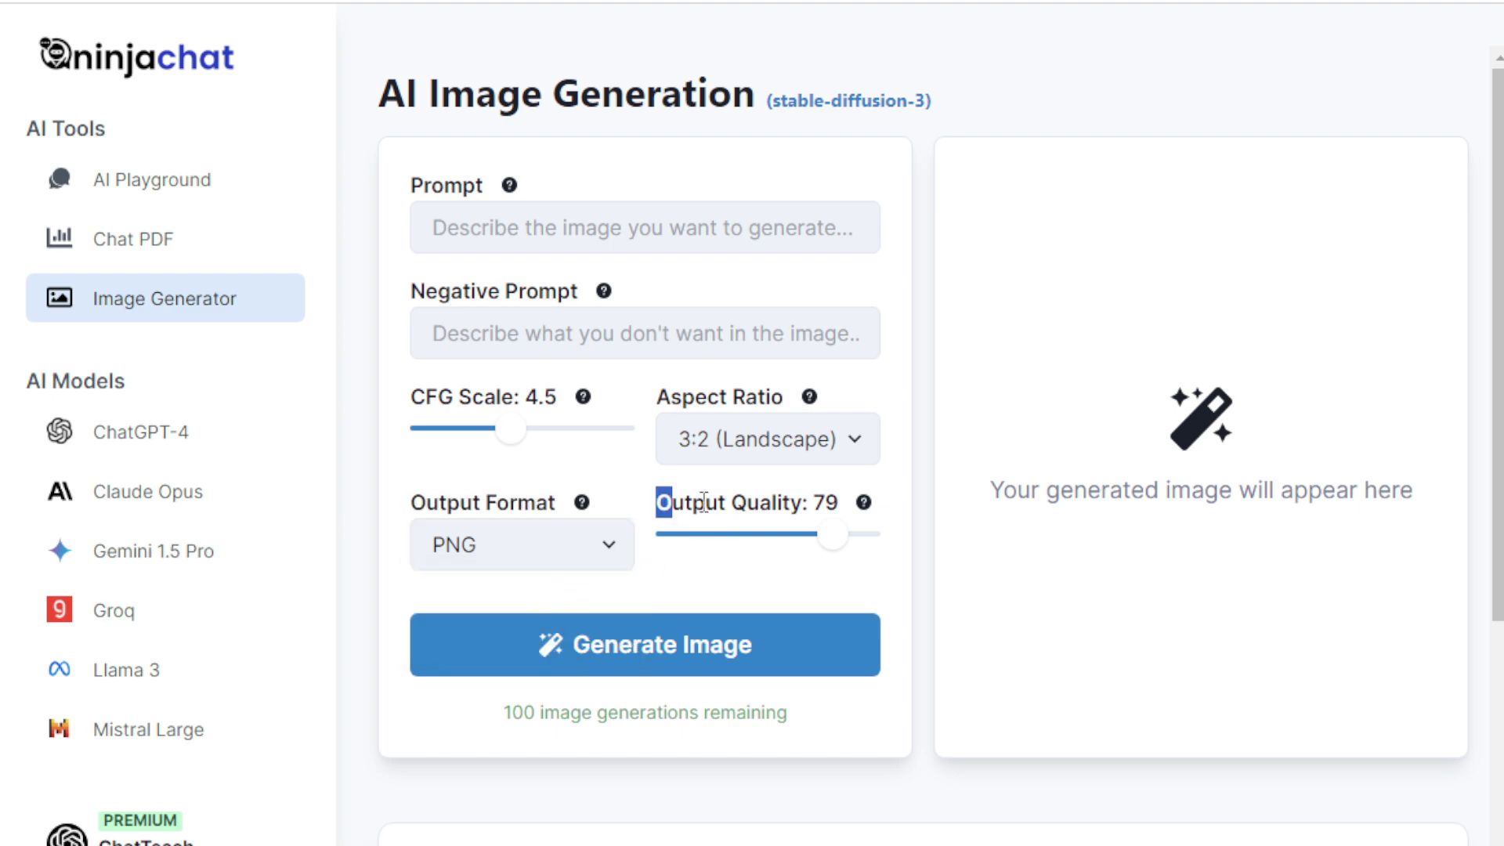
click(831, 545)
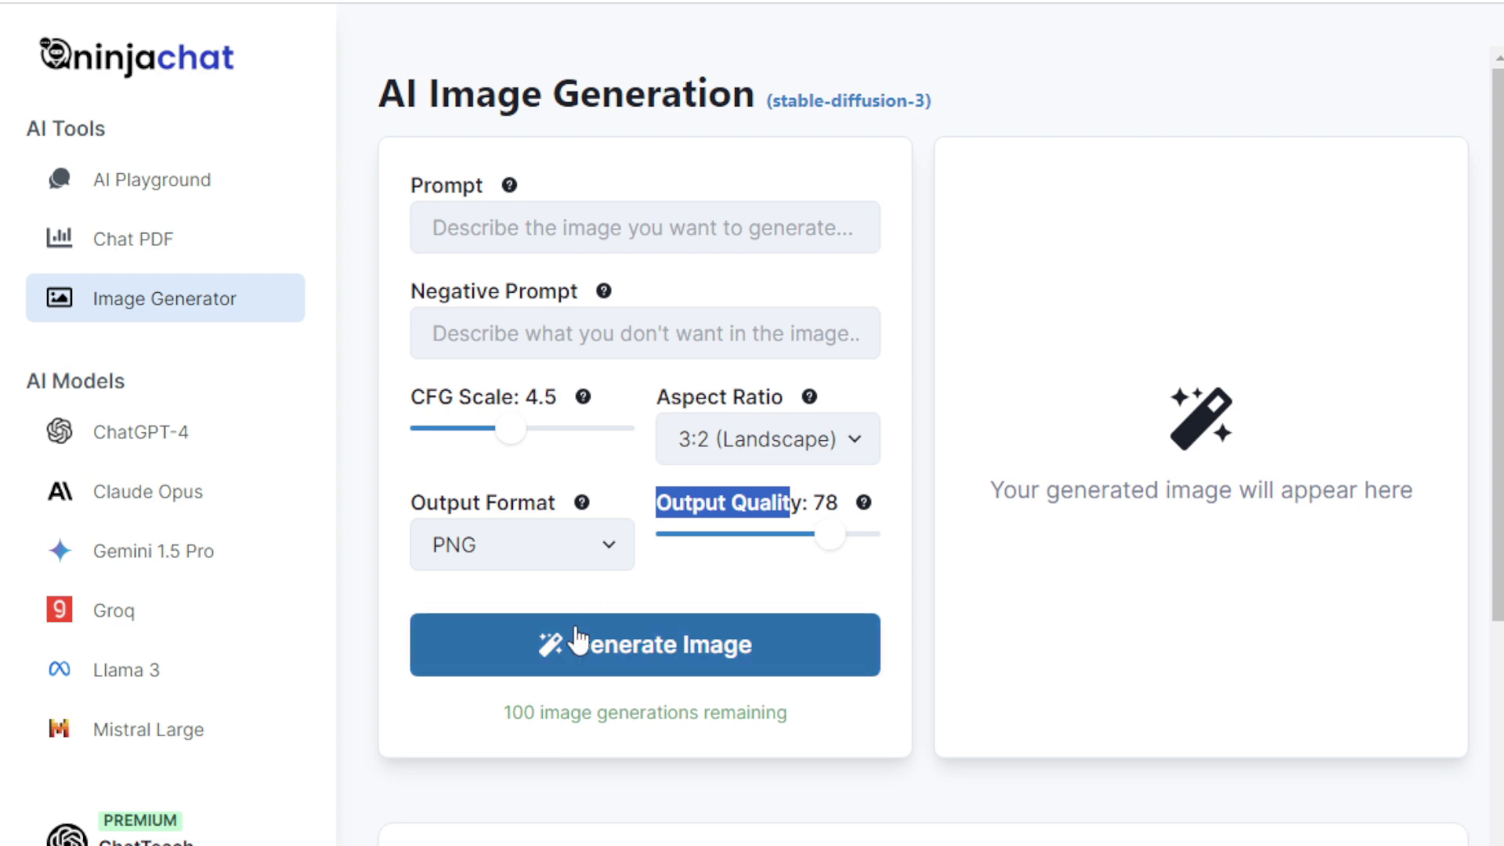
- Generate a 3:2 landscape image from 'A beautiful Korean girl with a laptop'
click(529, 231)
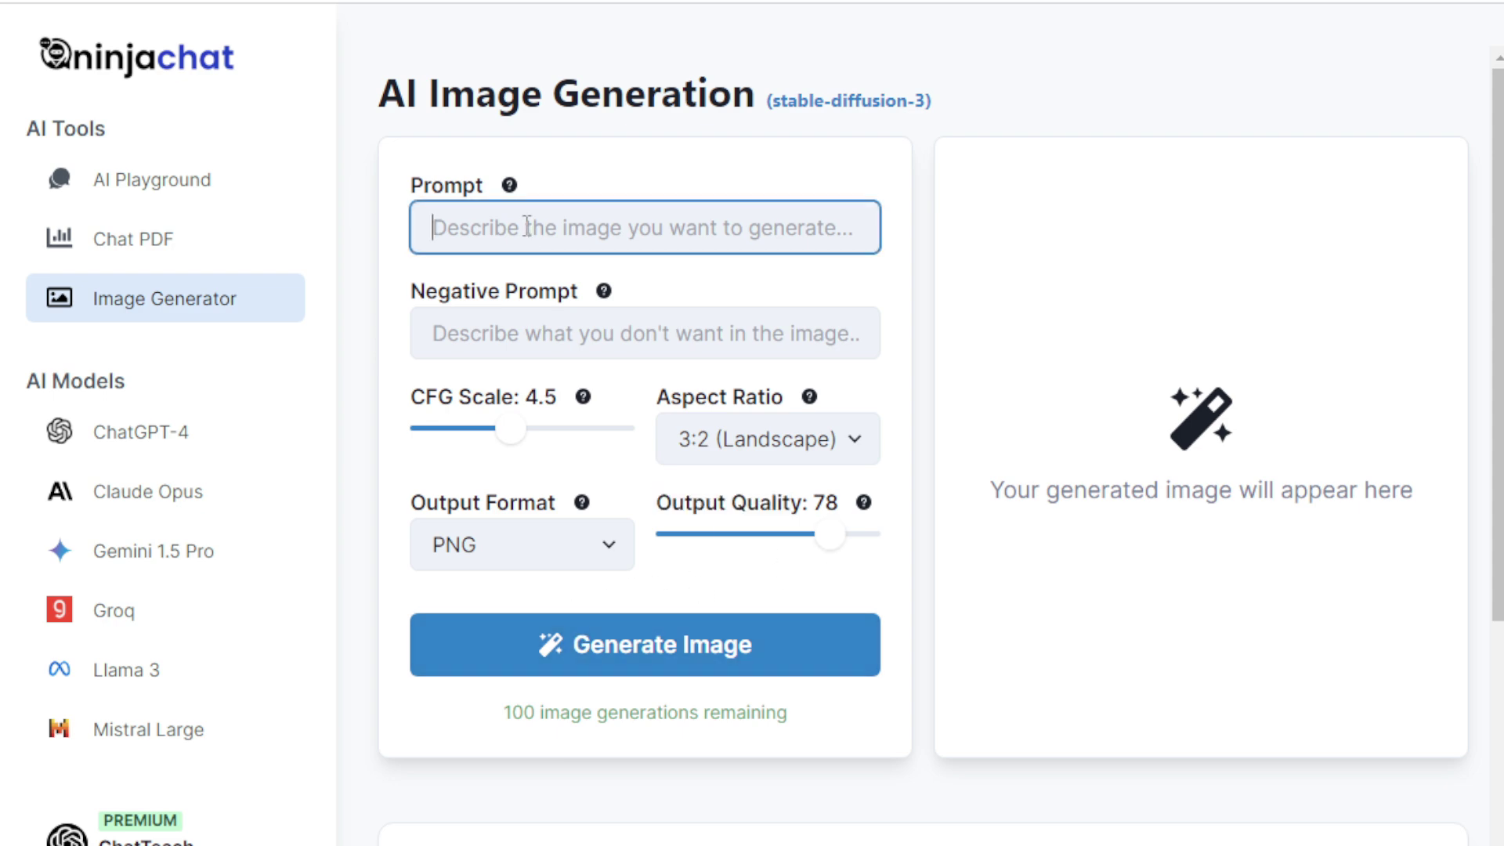
text(A beautiful Korean girl)
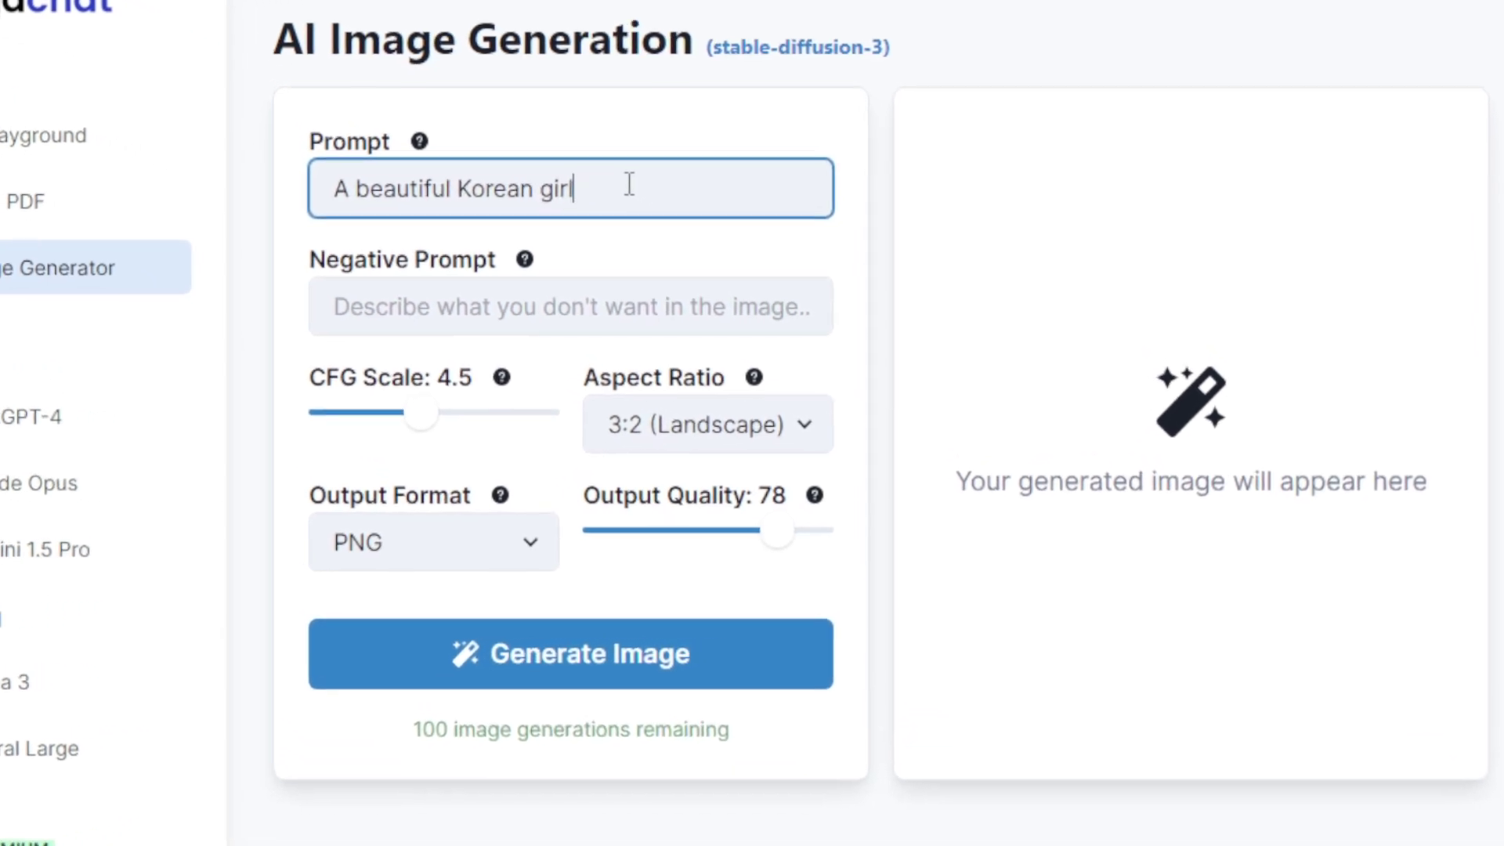
text( with a laptop)
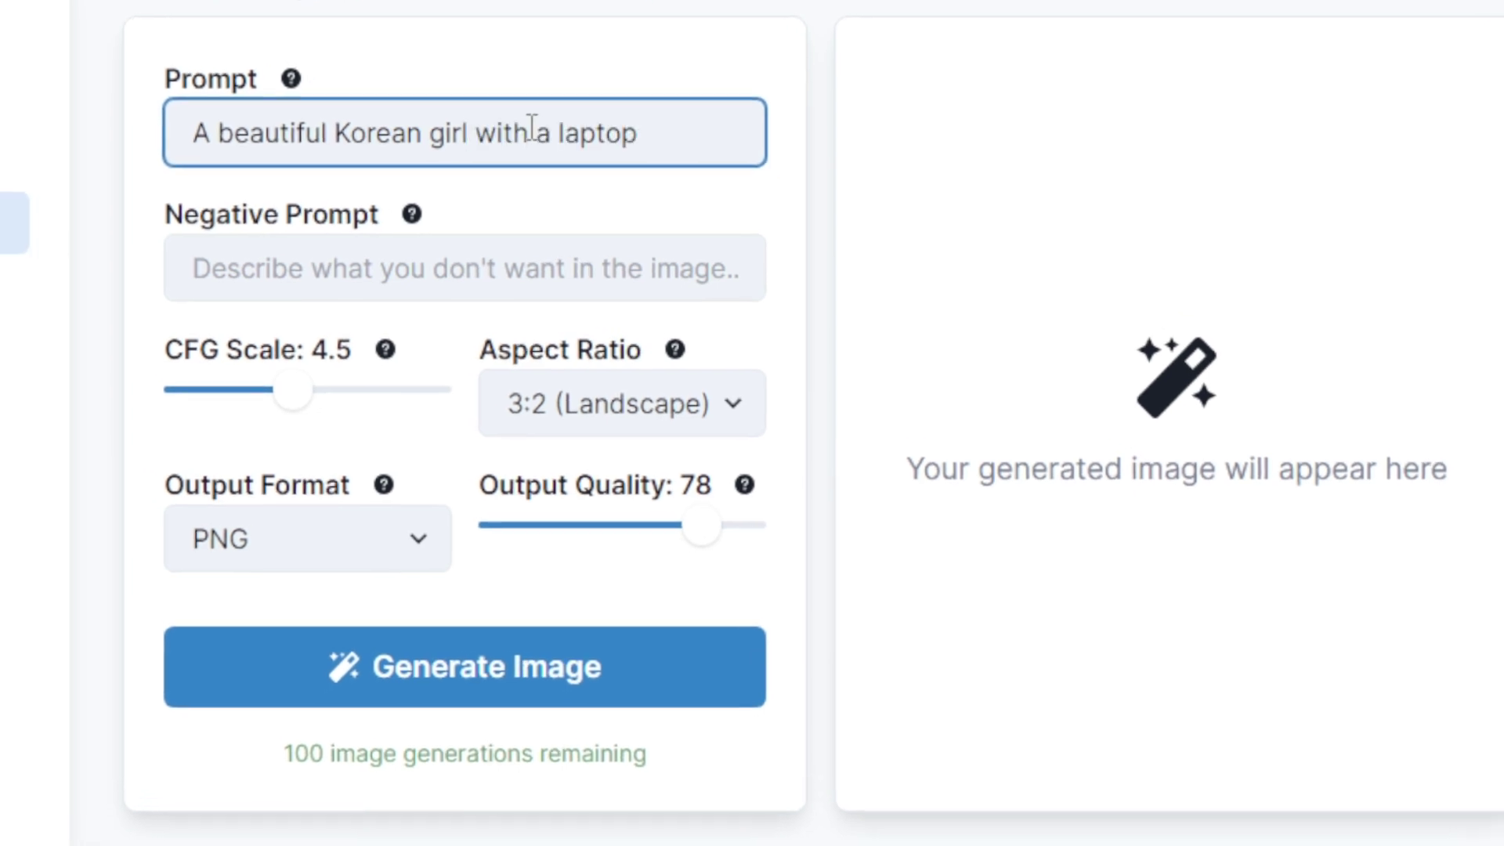
click(609, 404)
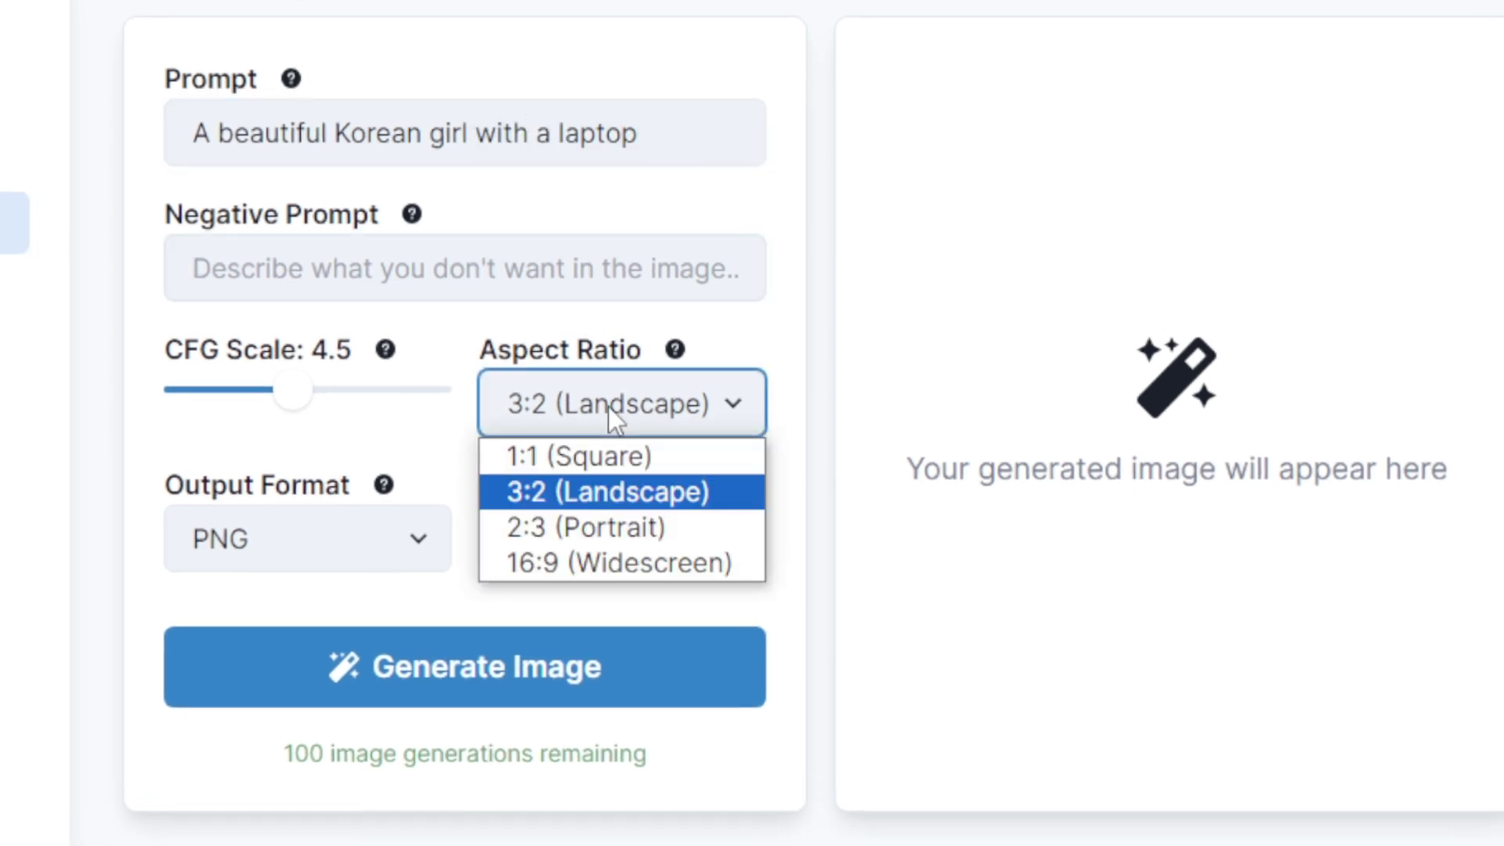
click(613, 490)
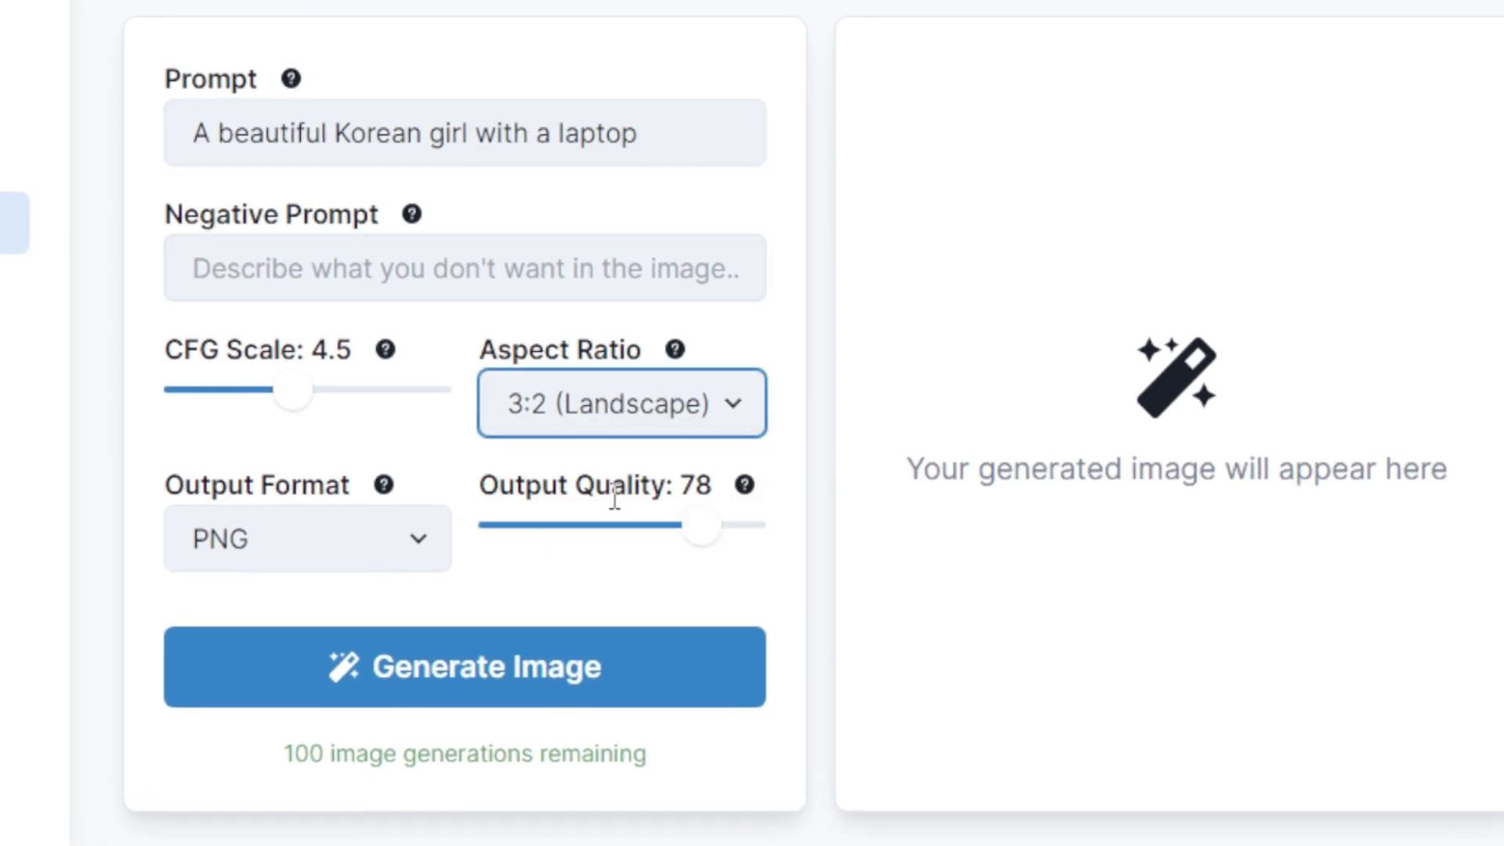
click(464, 670)
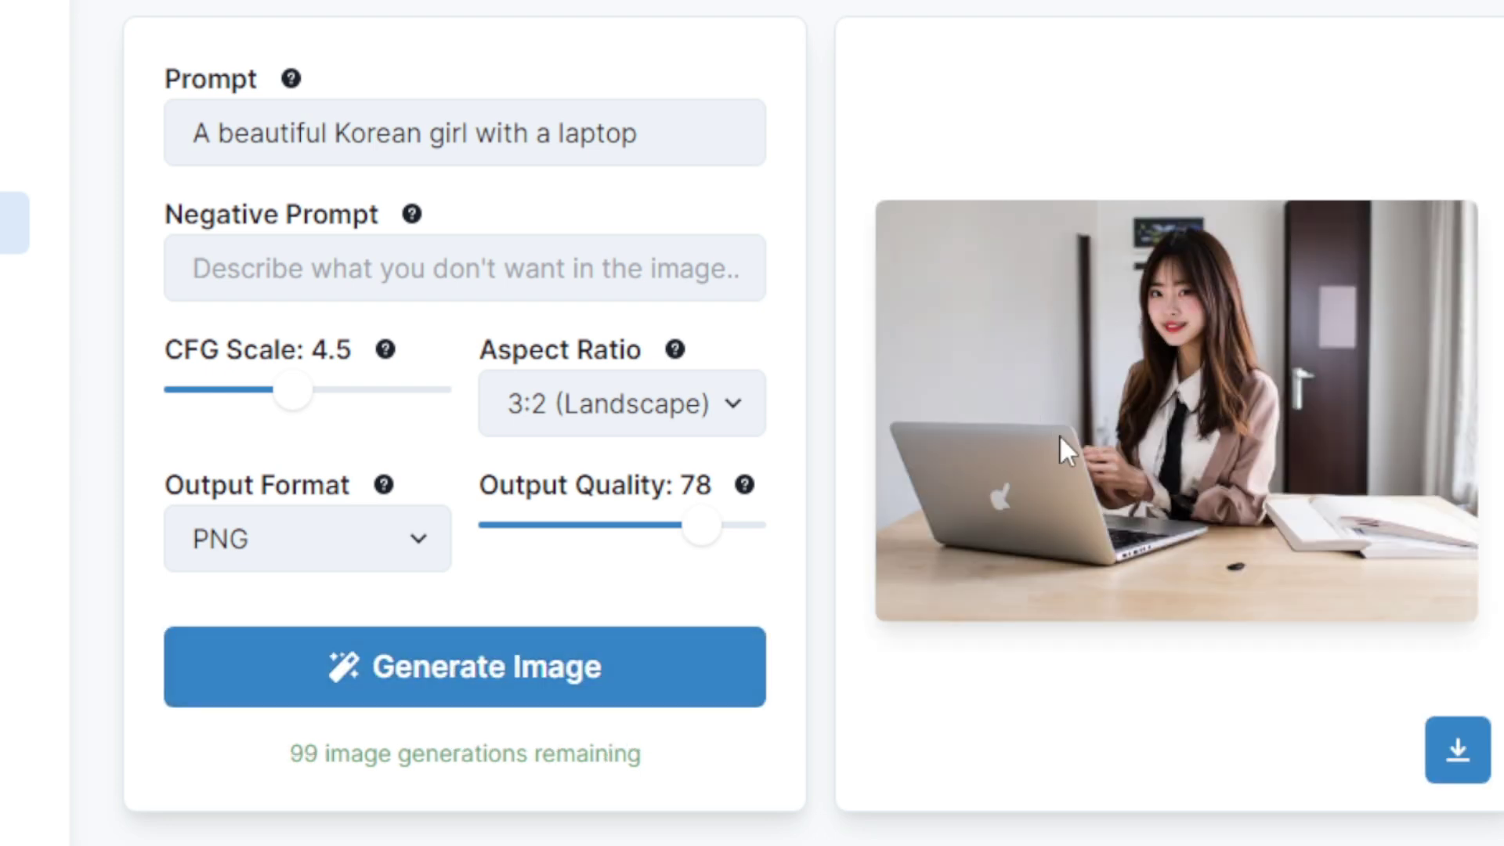
click(676, 134)
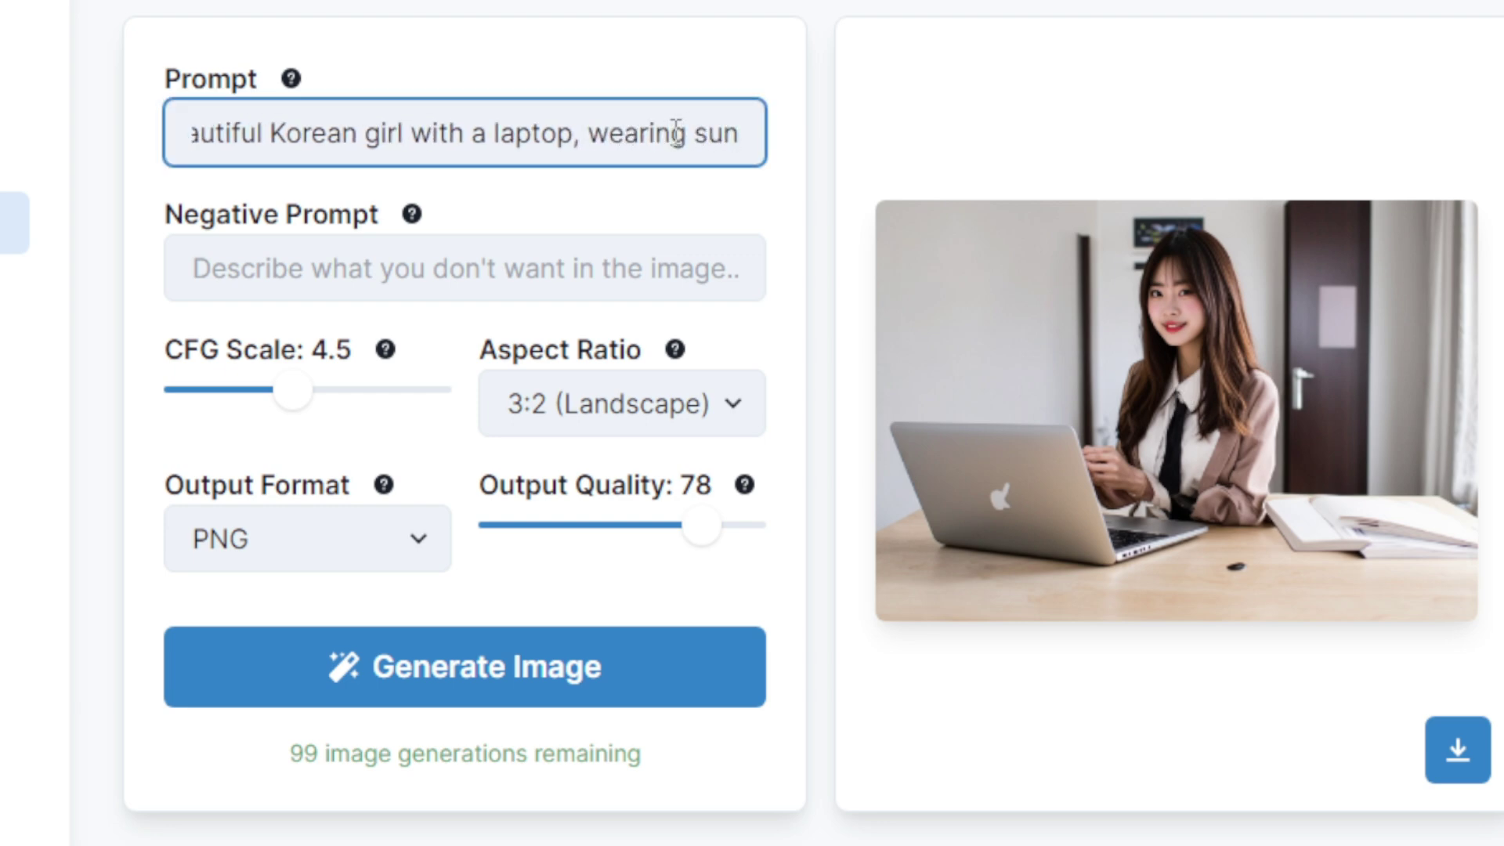
- Add sunglasses and a blue shirt to the prompt and generate 16:9 widescreen images
text(lasses)
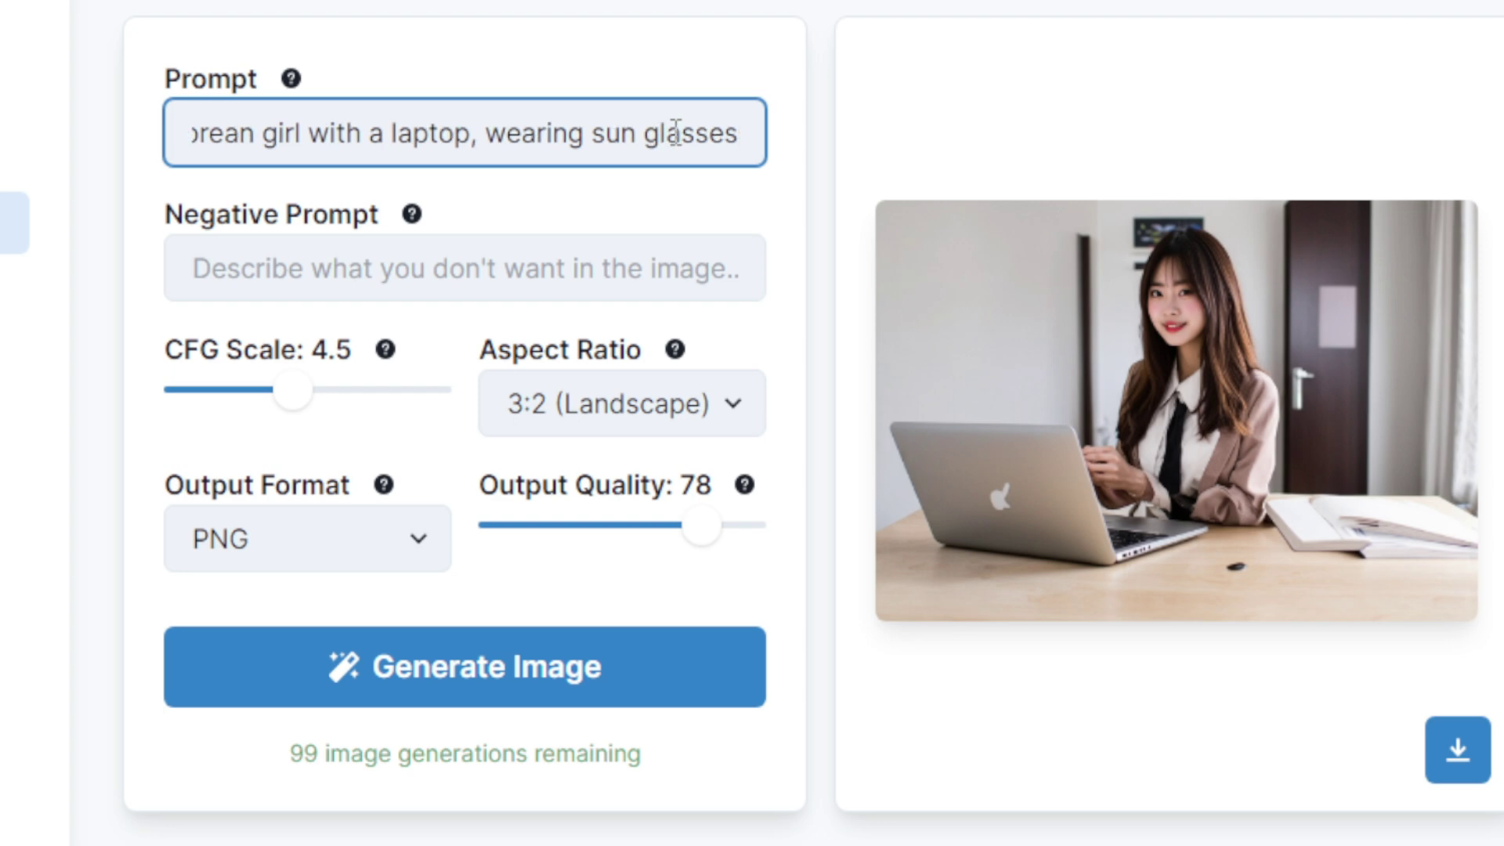
click(629, 415)
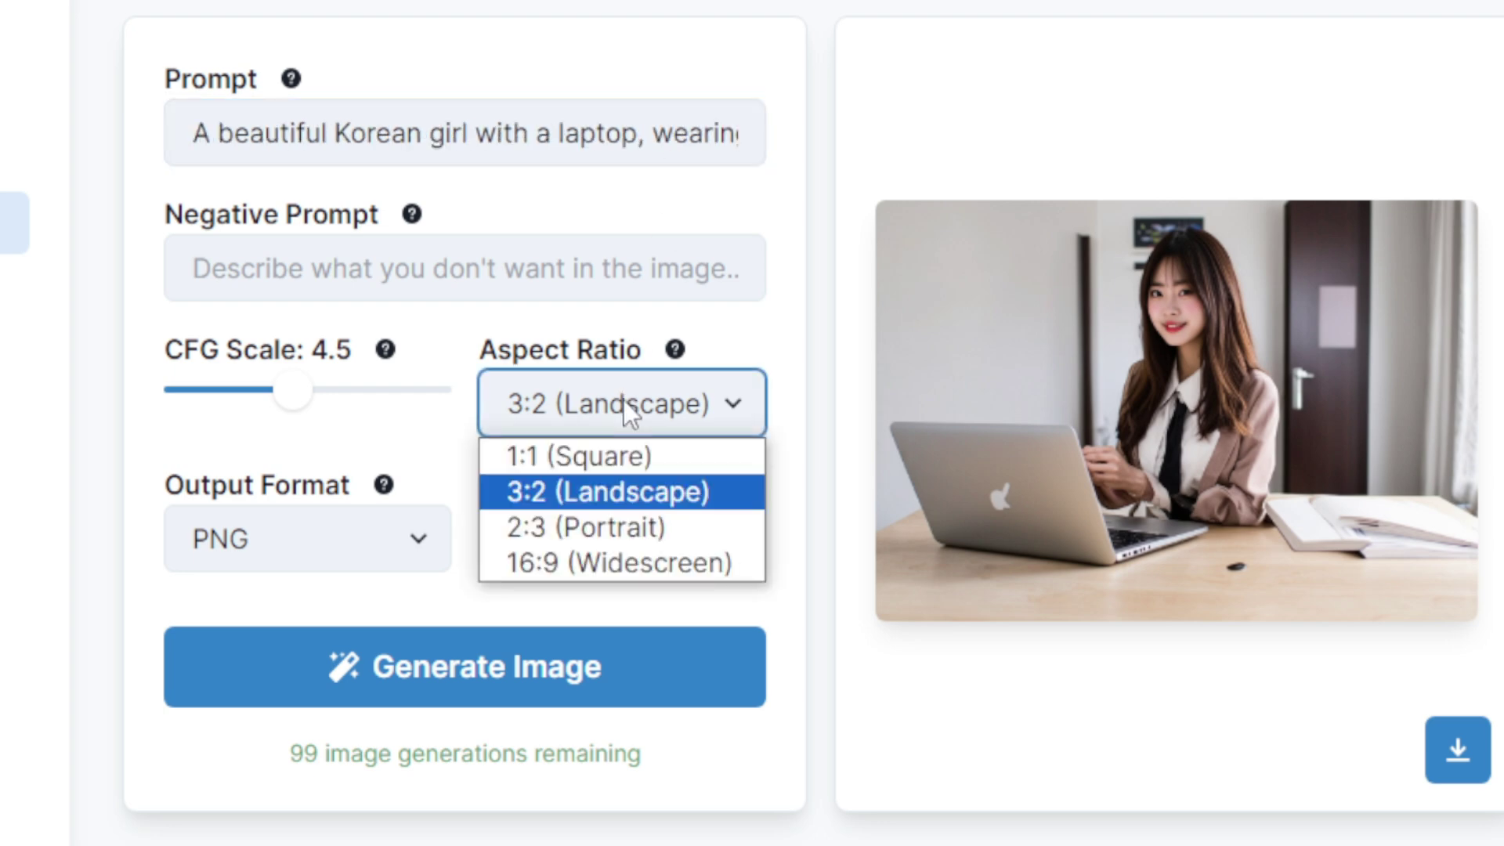
click(625, 557)
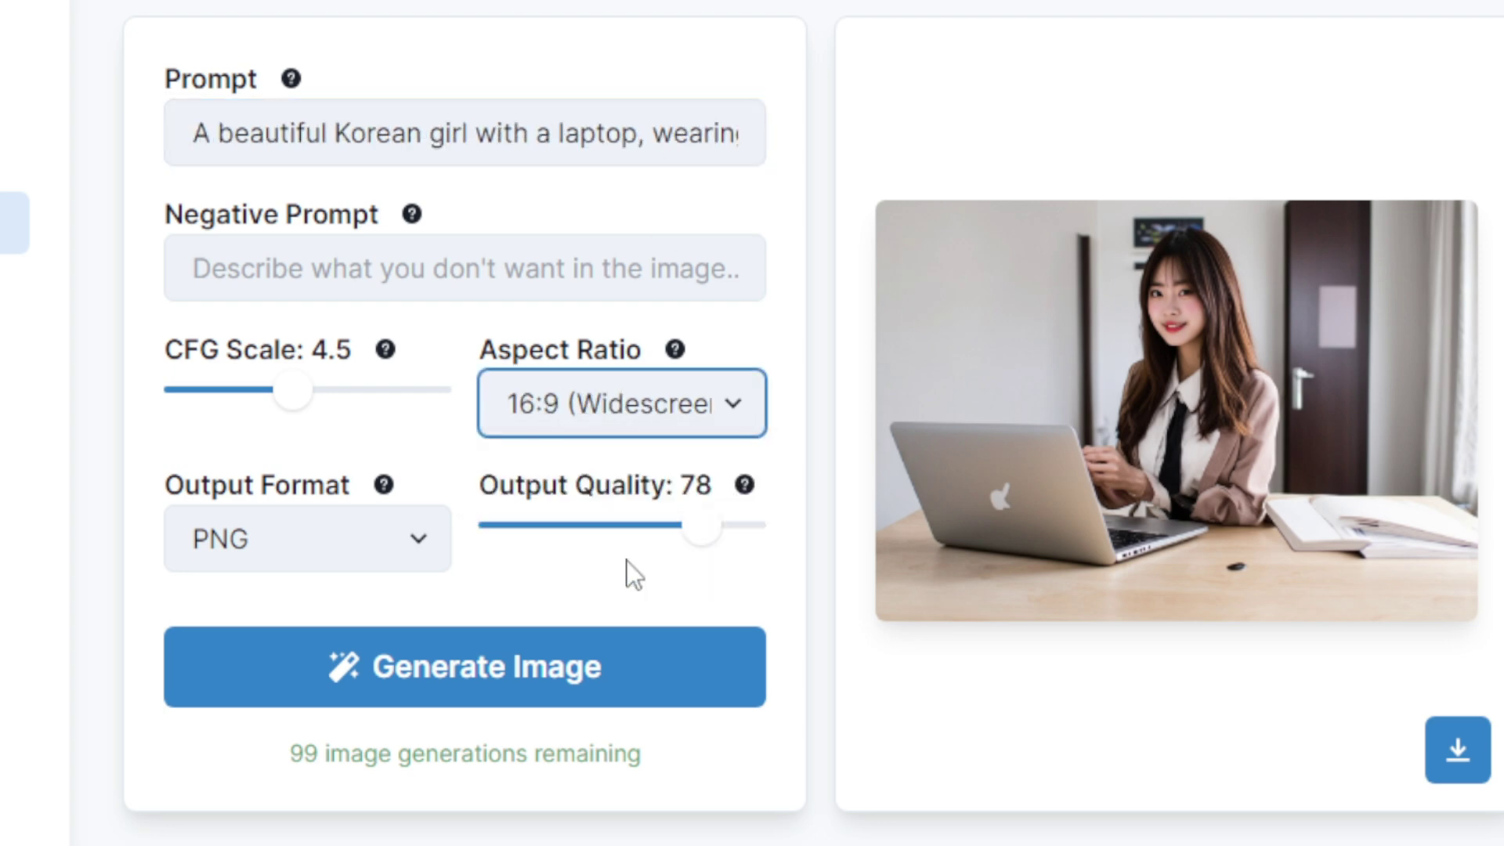
click(503, 666)
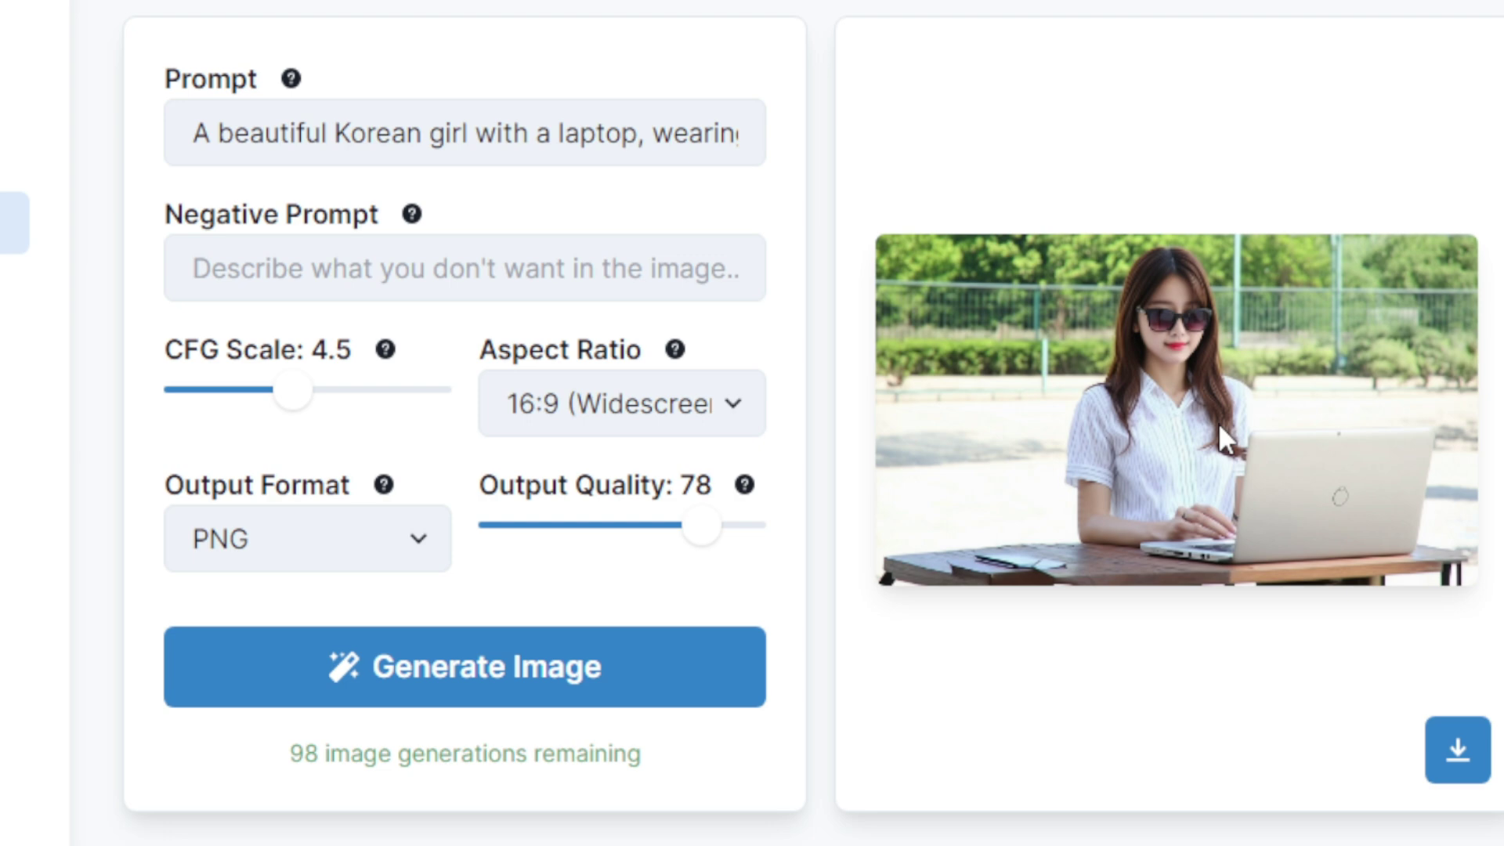
key(Right)
key(Right)
key(Right)
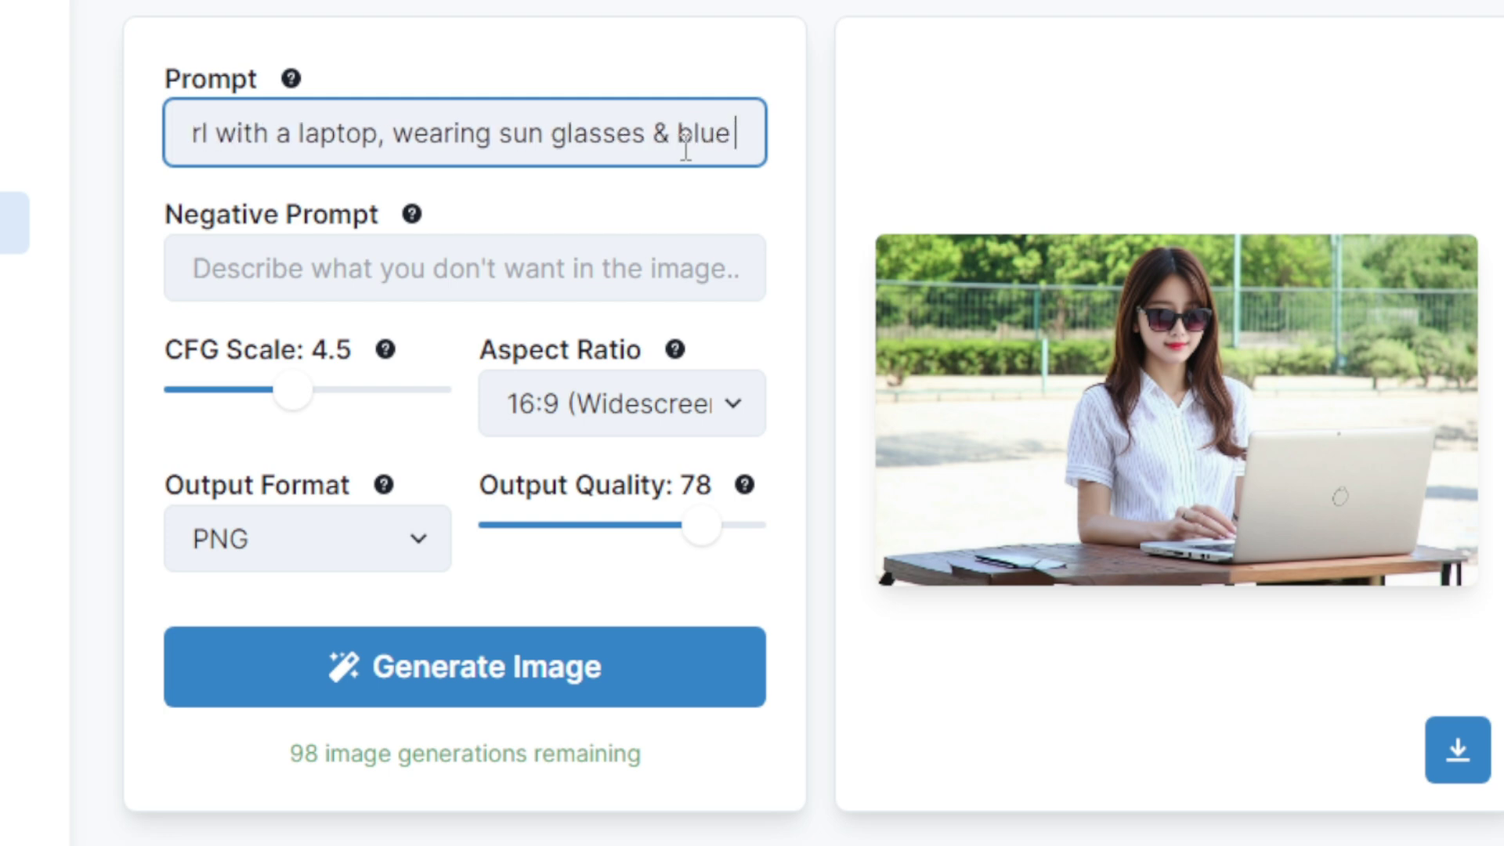
click(514, 684)
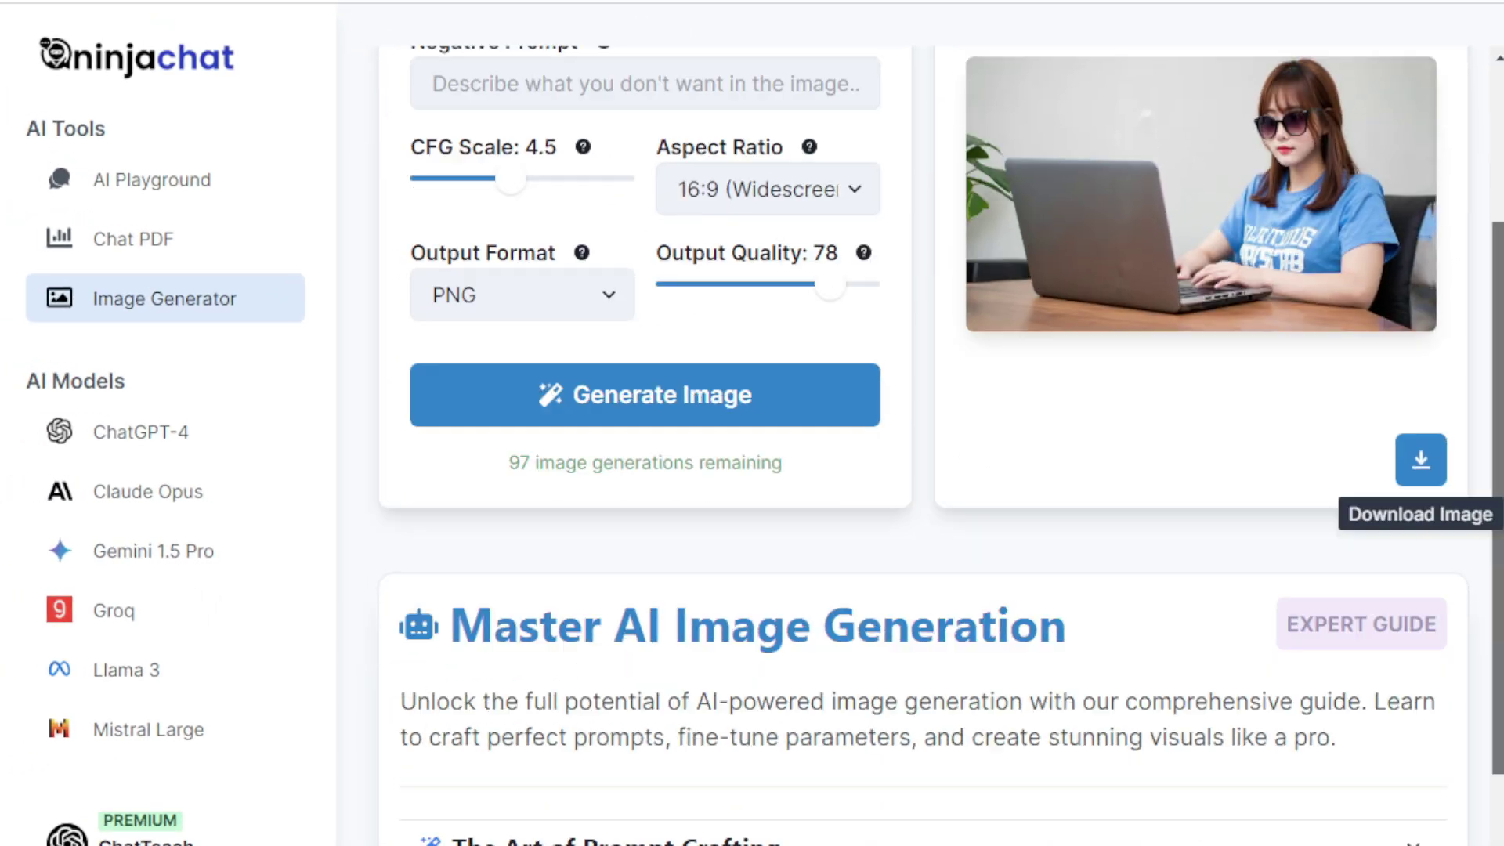
scroll(1066, 384, down, 5)
drag(1068, 384, 462, 374)
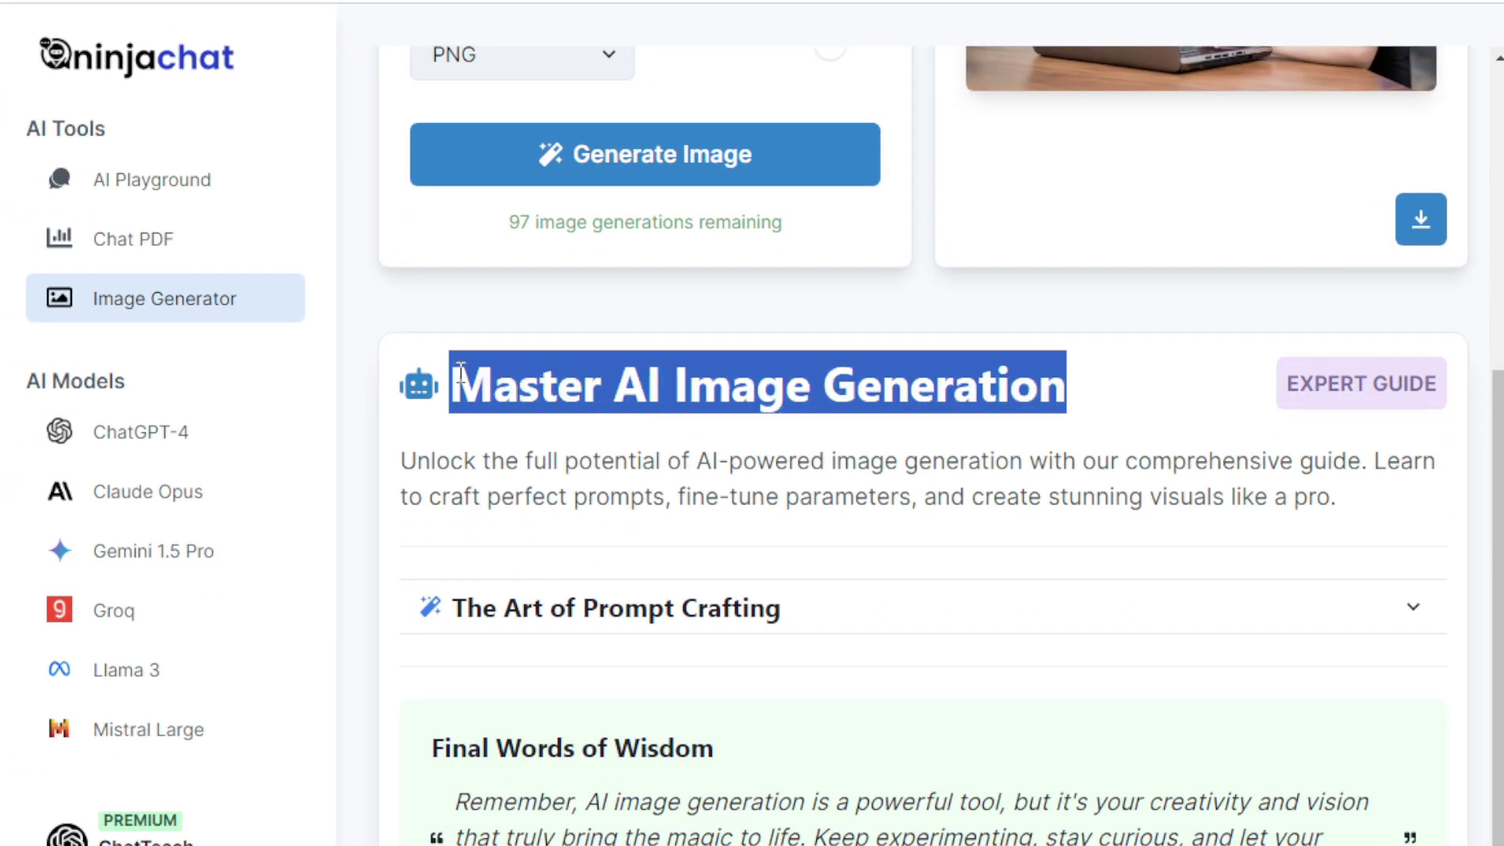
click(728, 398)
scroll(1403, 566, down, 1)
click(1404, 565)
scroll(1135, 405, down, 3)
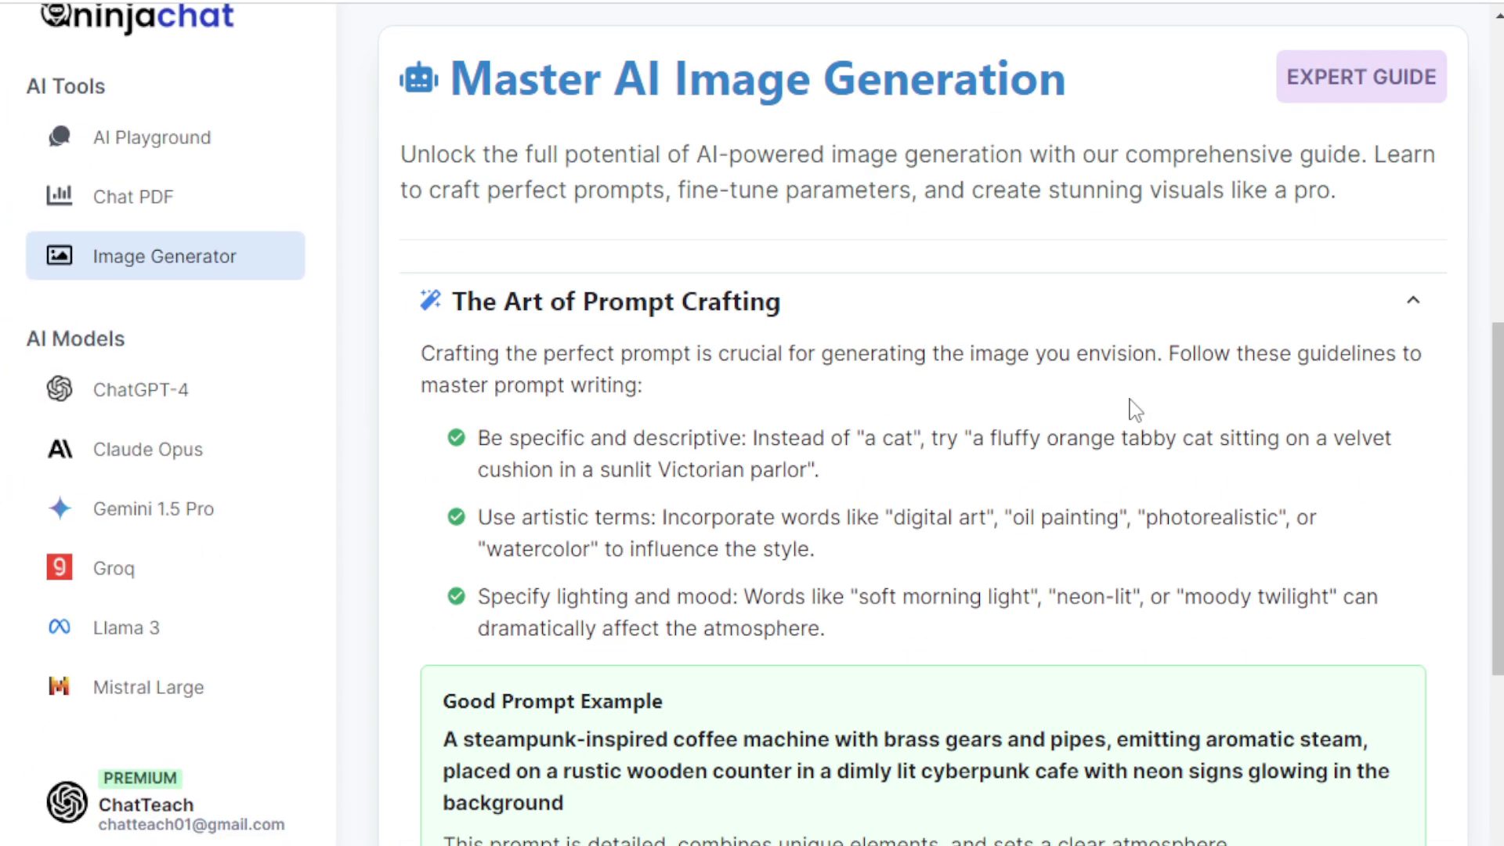
scroll(1135, 403, down, 5)
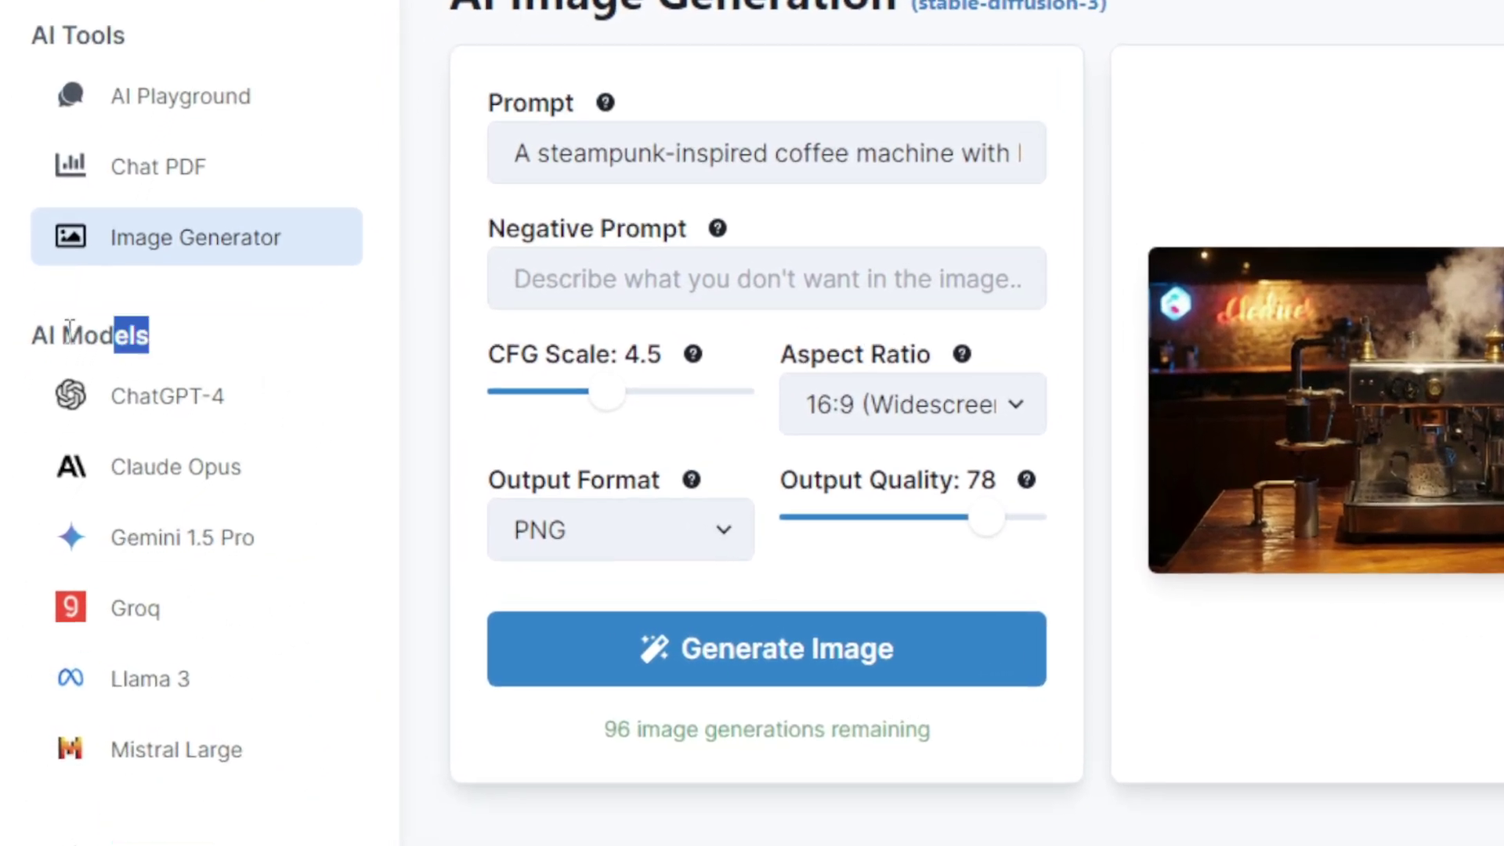
drag(157, 355, 30, 354)
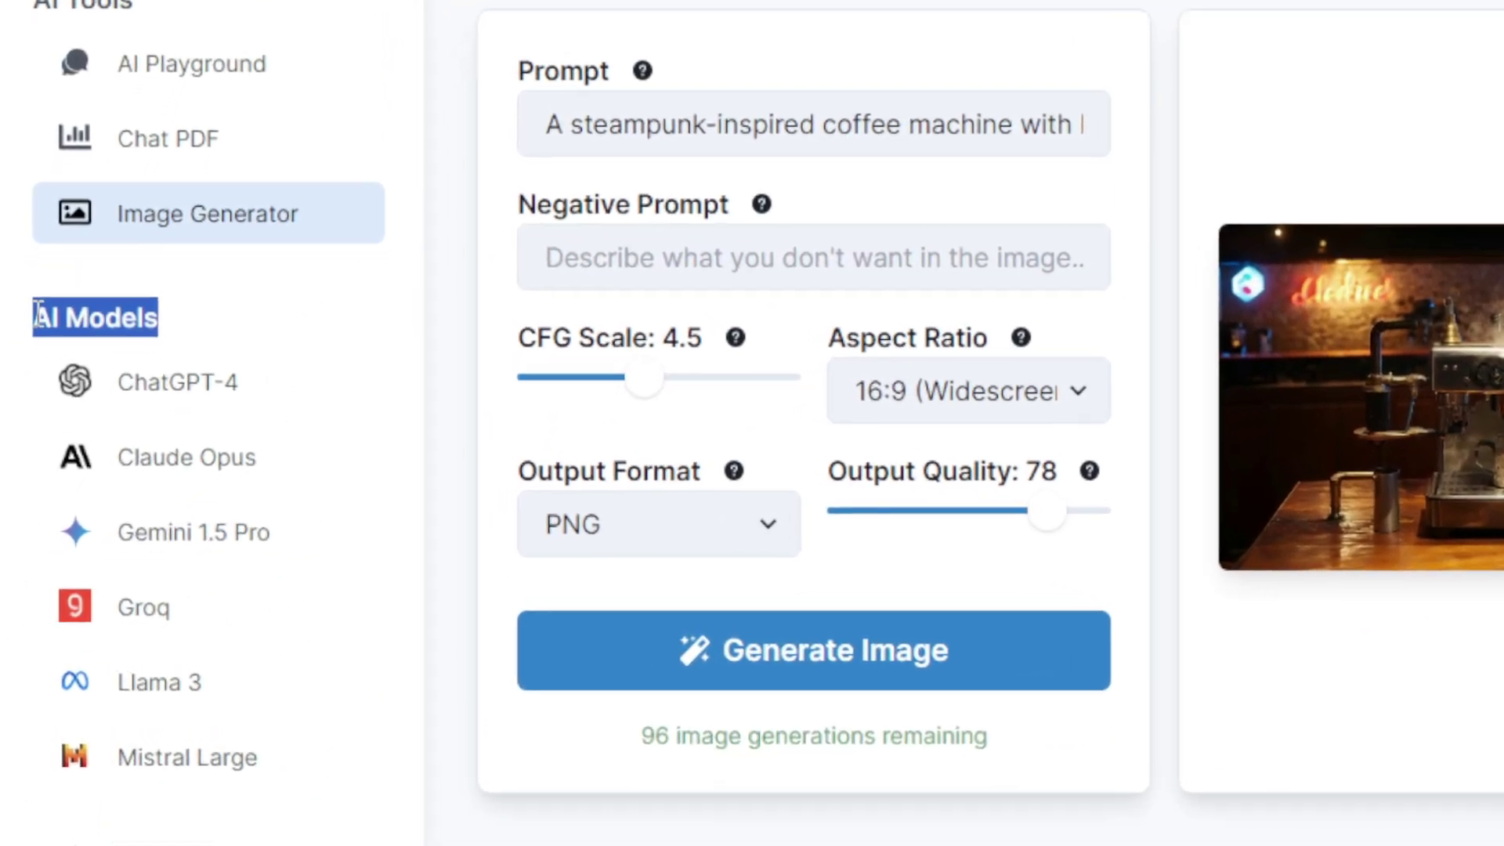
click(156, 411)
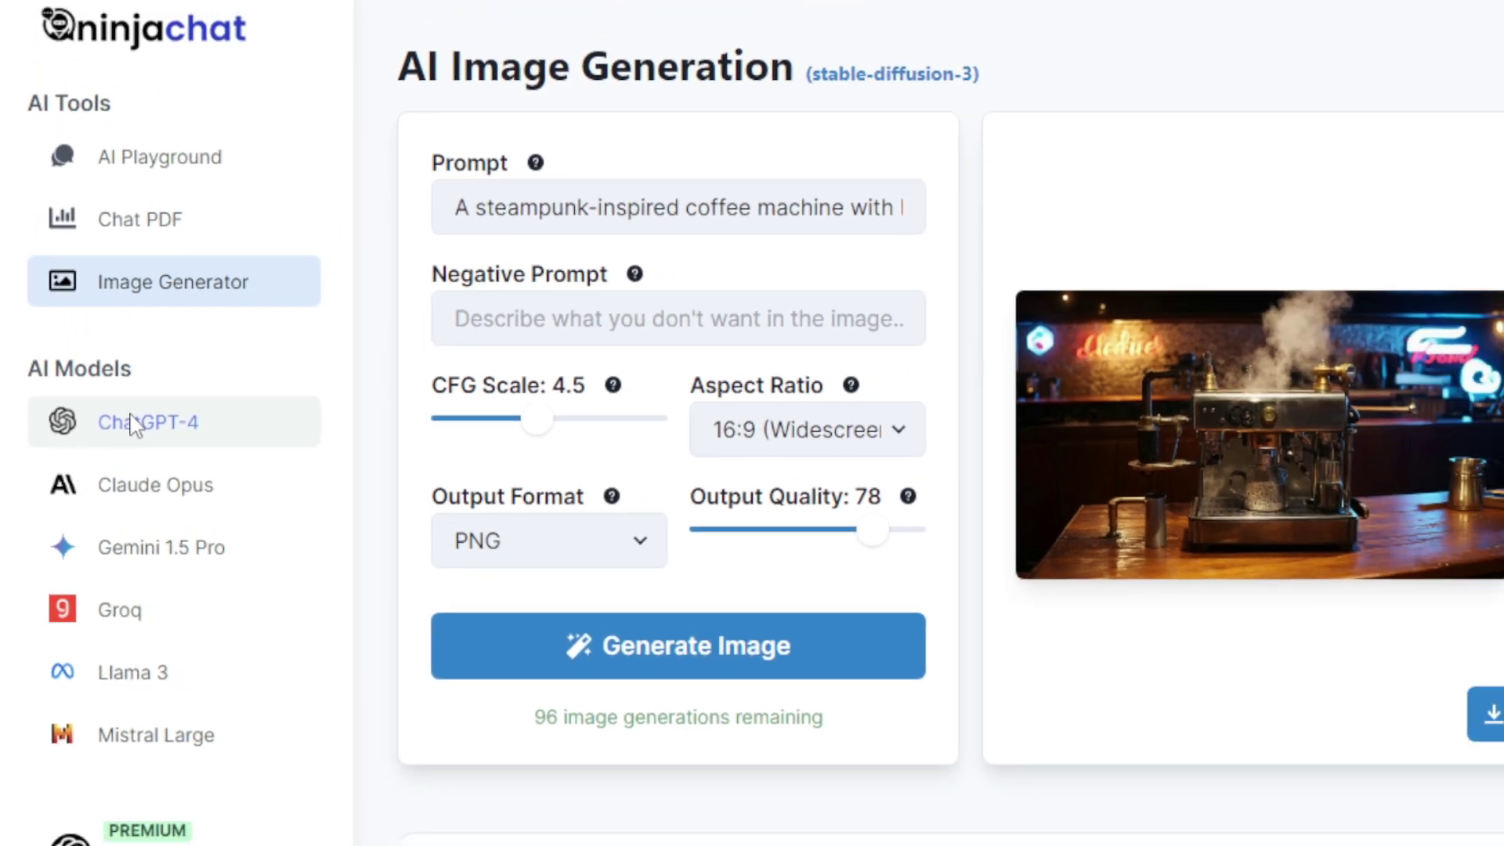
- Send the 'Analyze market trends for tech startups' prompt card to ChatGPT-4
click(153, 373)
drag(715, 346, 1171, 347)
click(915, 470)
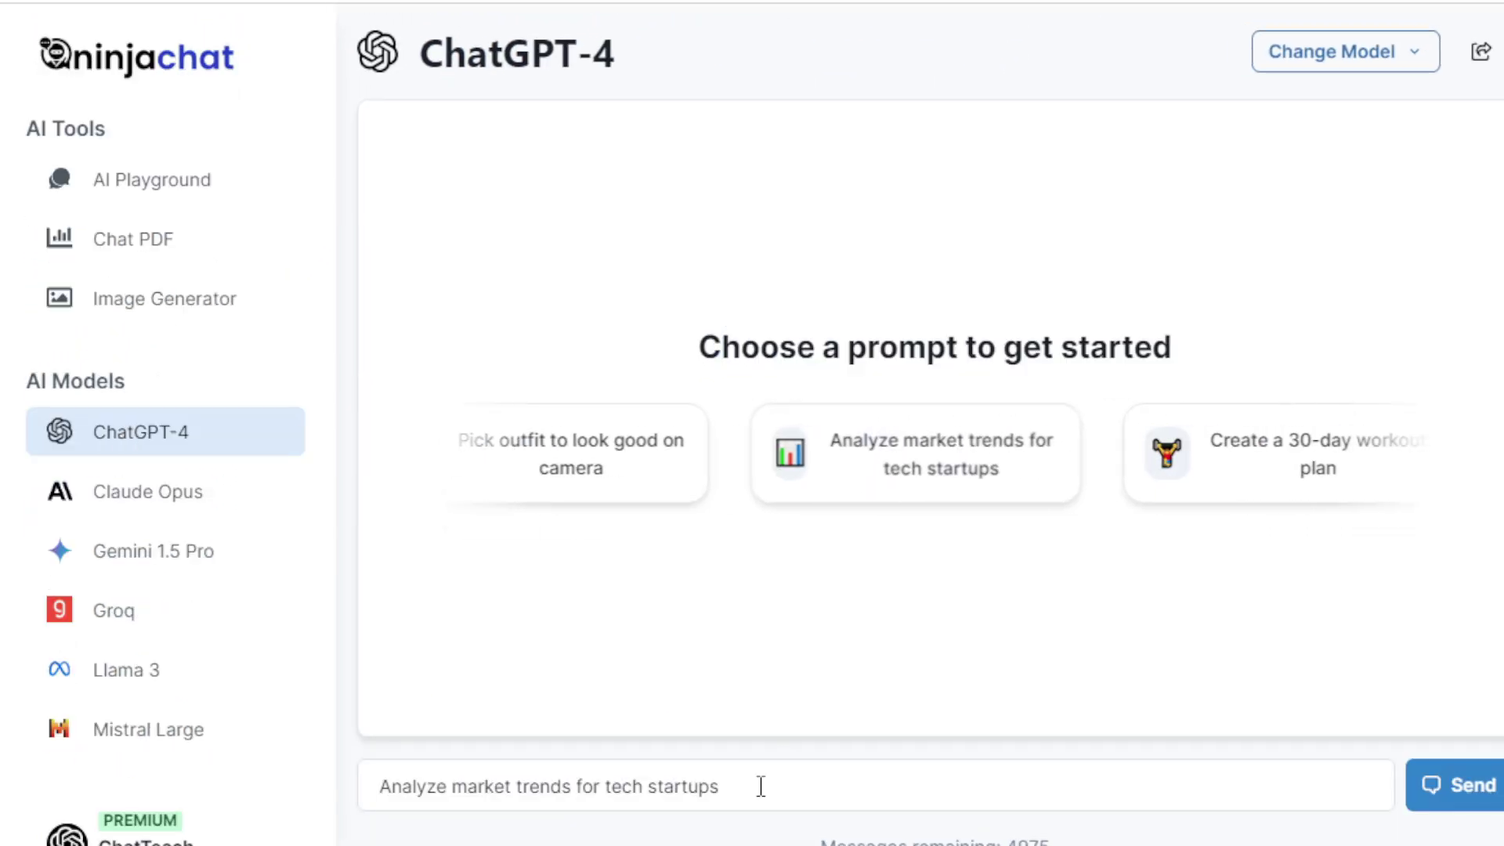
drag(608, 779, 103, 774)
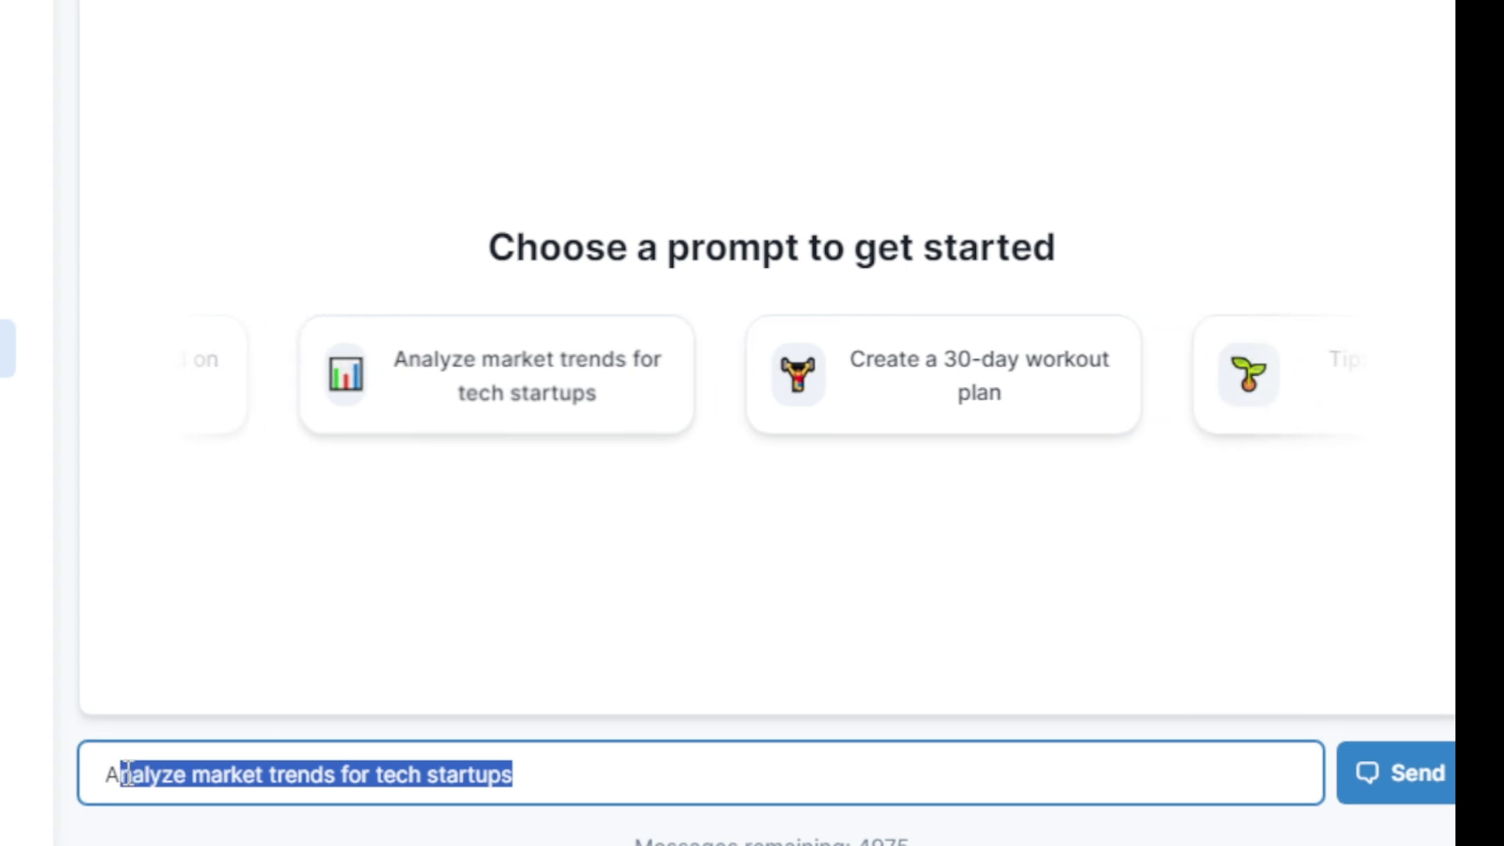
click(738, 768)
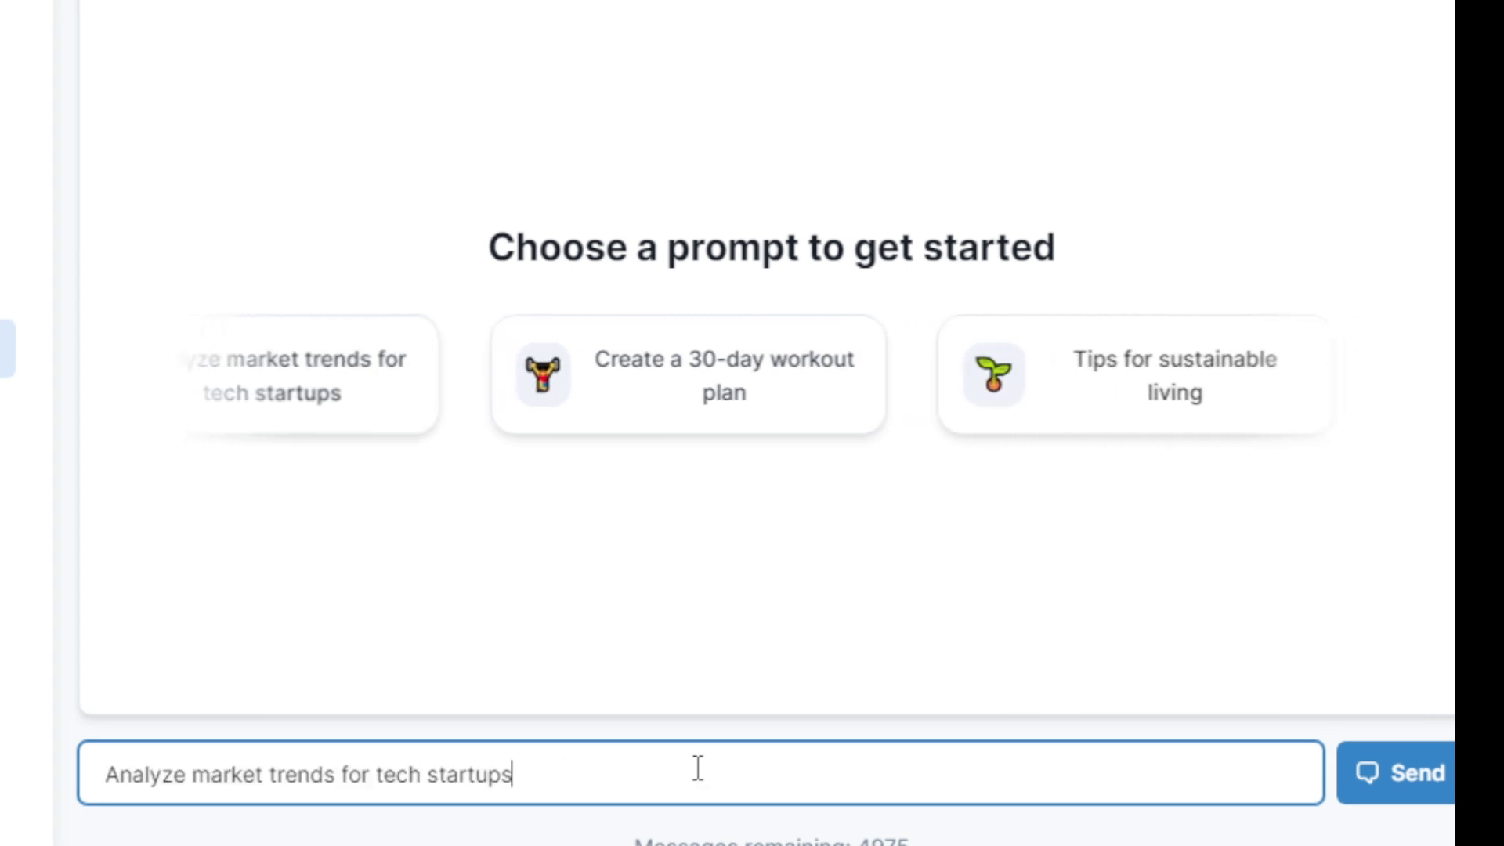
click(1402, 776)
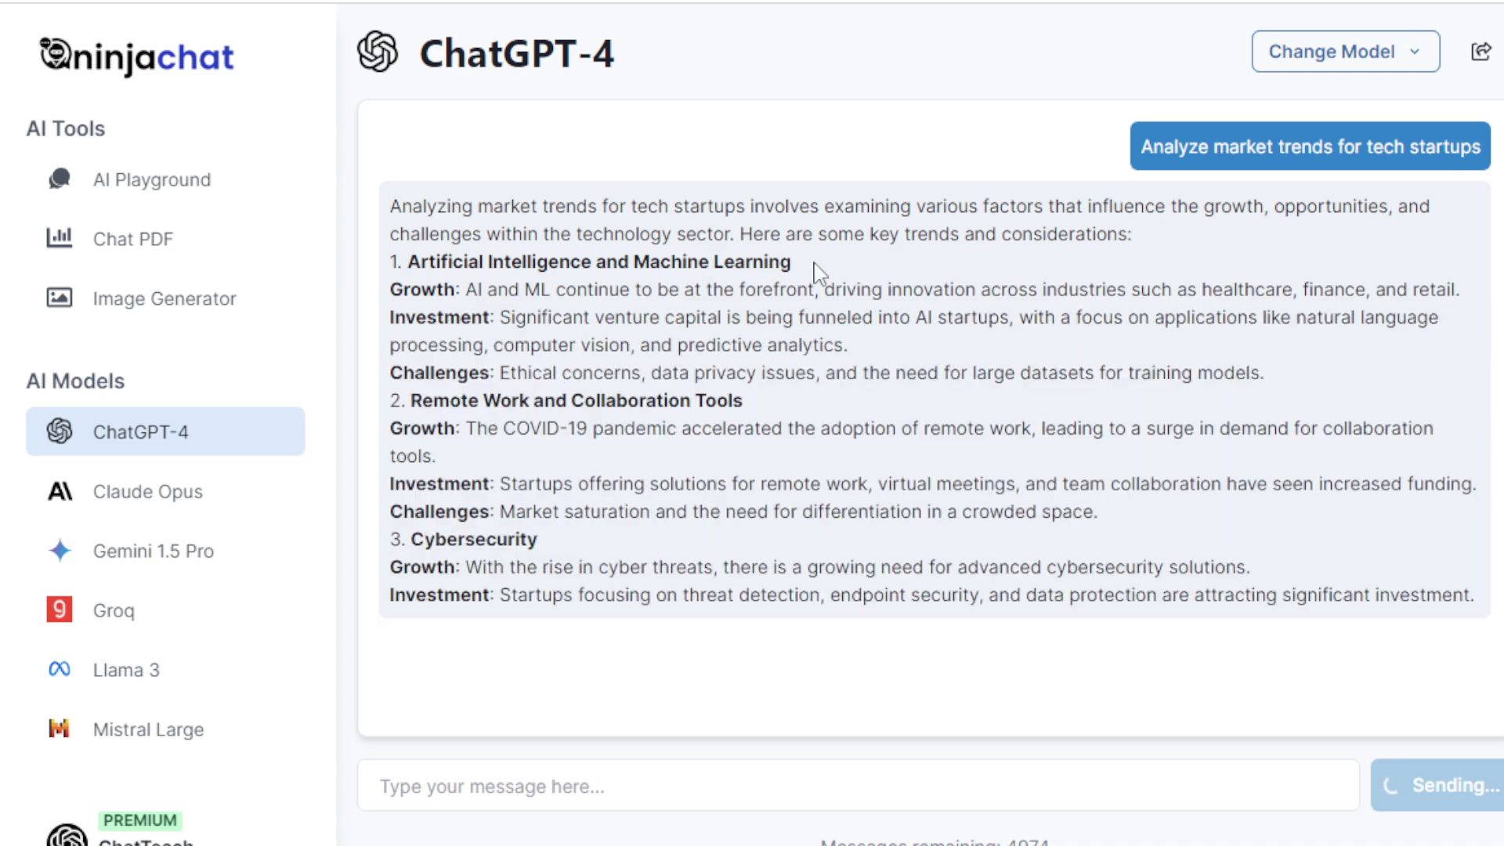
- Scroll the reply, highlighting trend headings such as AI and ML, Cybersecurity, Fintech and E-commerce
triple_click(721, 263)
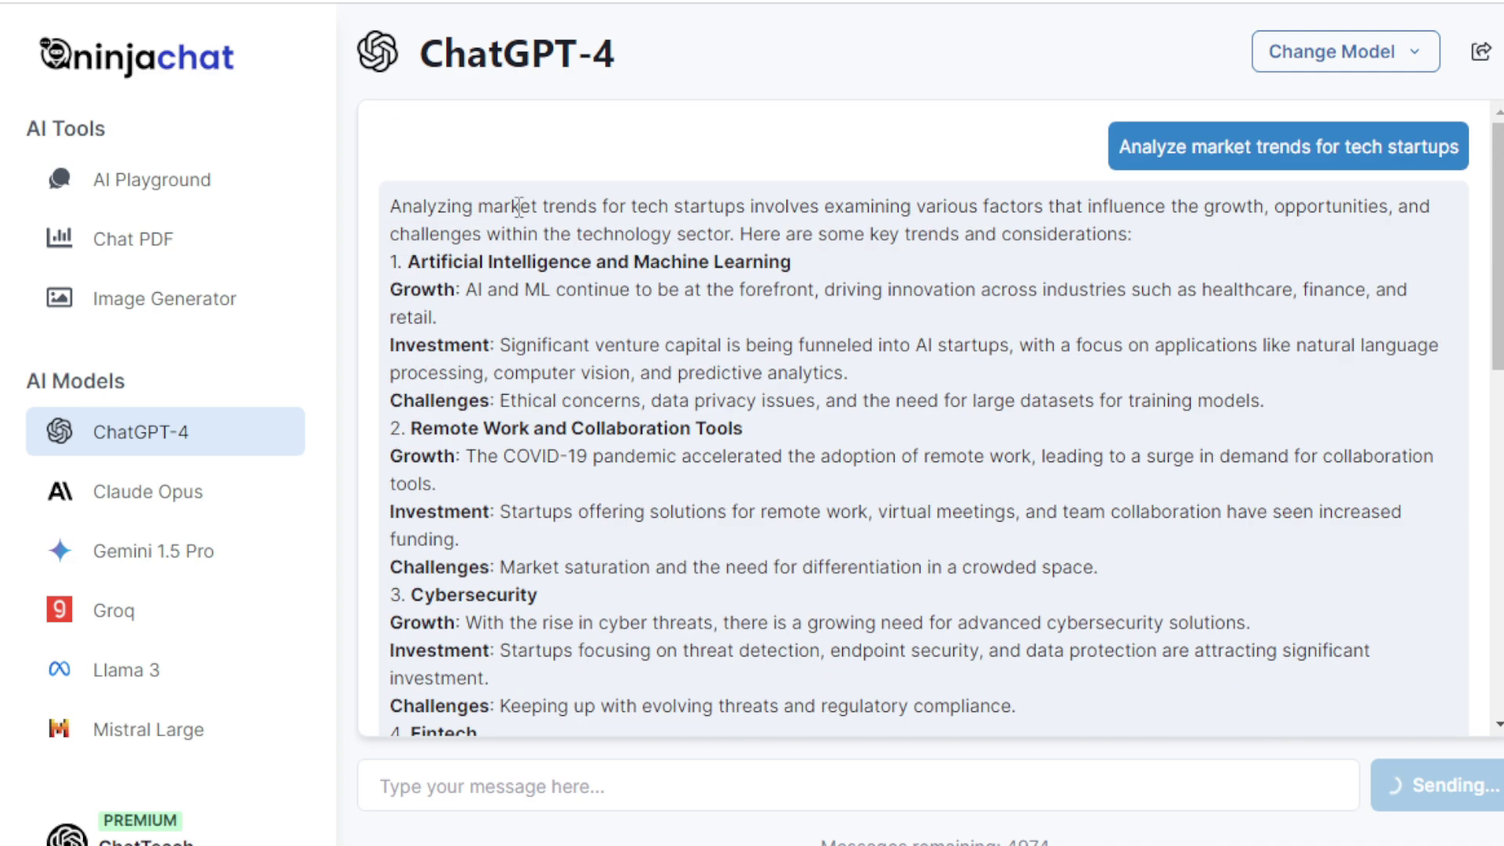
drag(390, 206, 623, 208)
drag(791, 261, 526, 259)
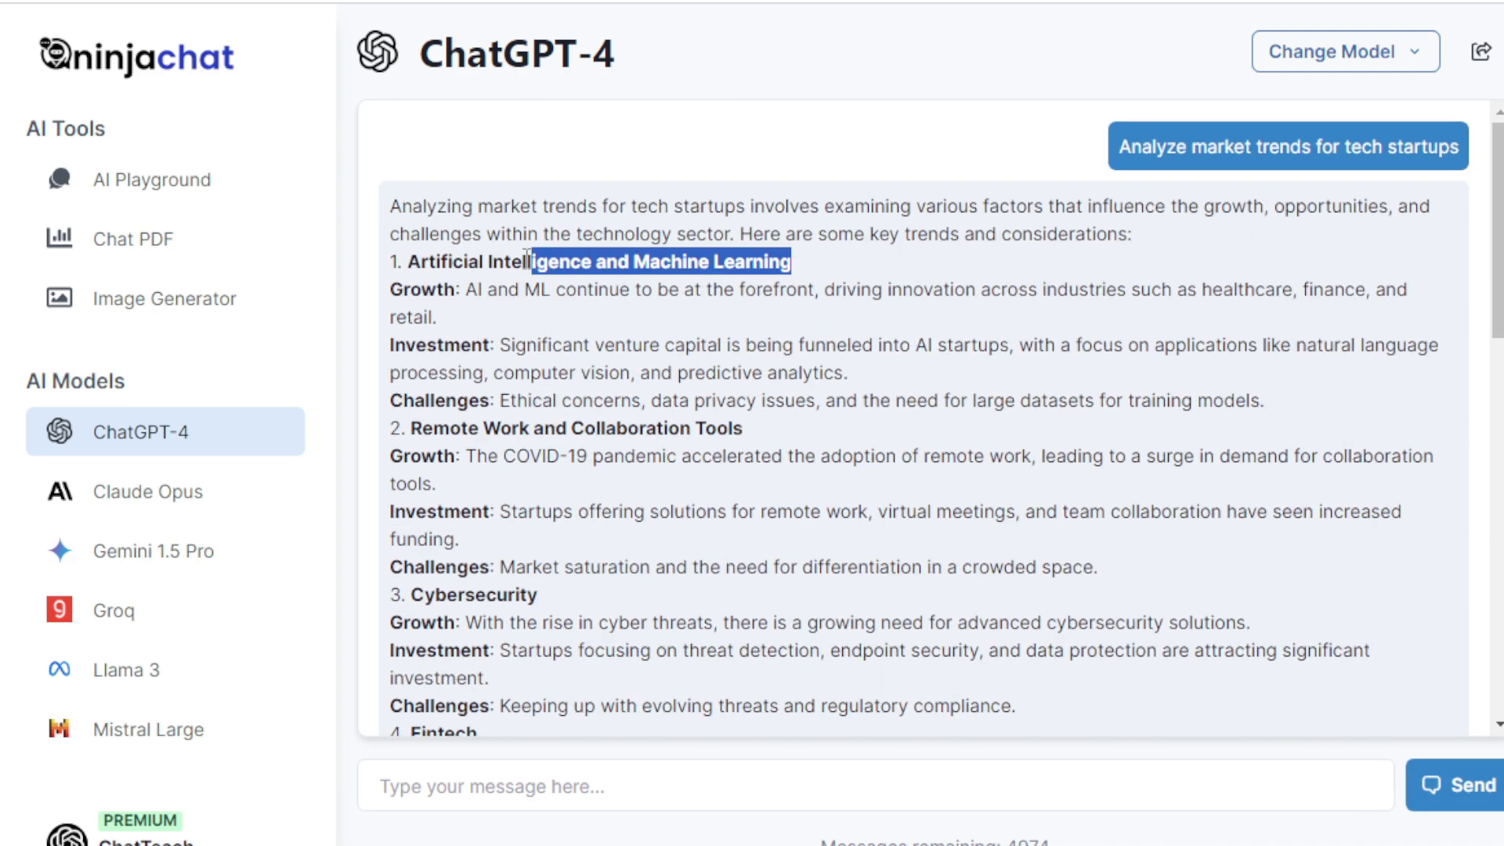
triple_click(606, 430)
scroll(606, 430, down, 2)
drag(541, 462, 411, 462)
scroll(532, 470, down, 2)
scroll(533, 470, down, 2)
double_click(444, 336)
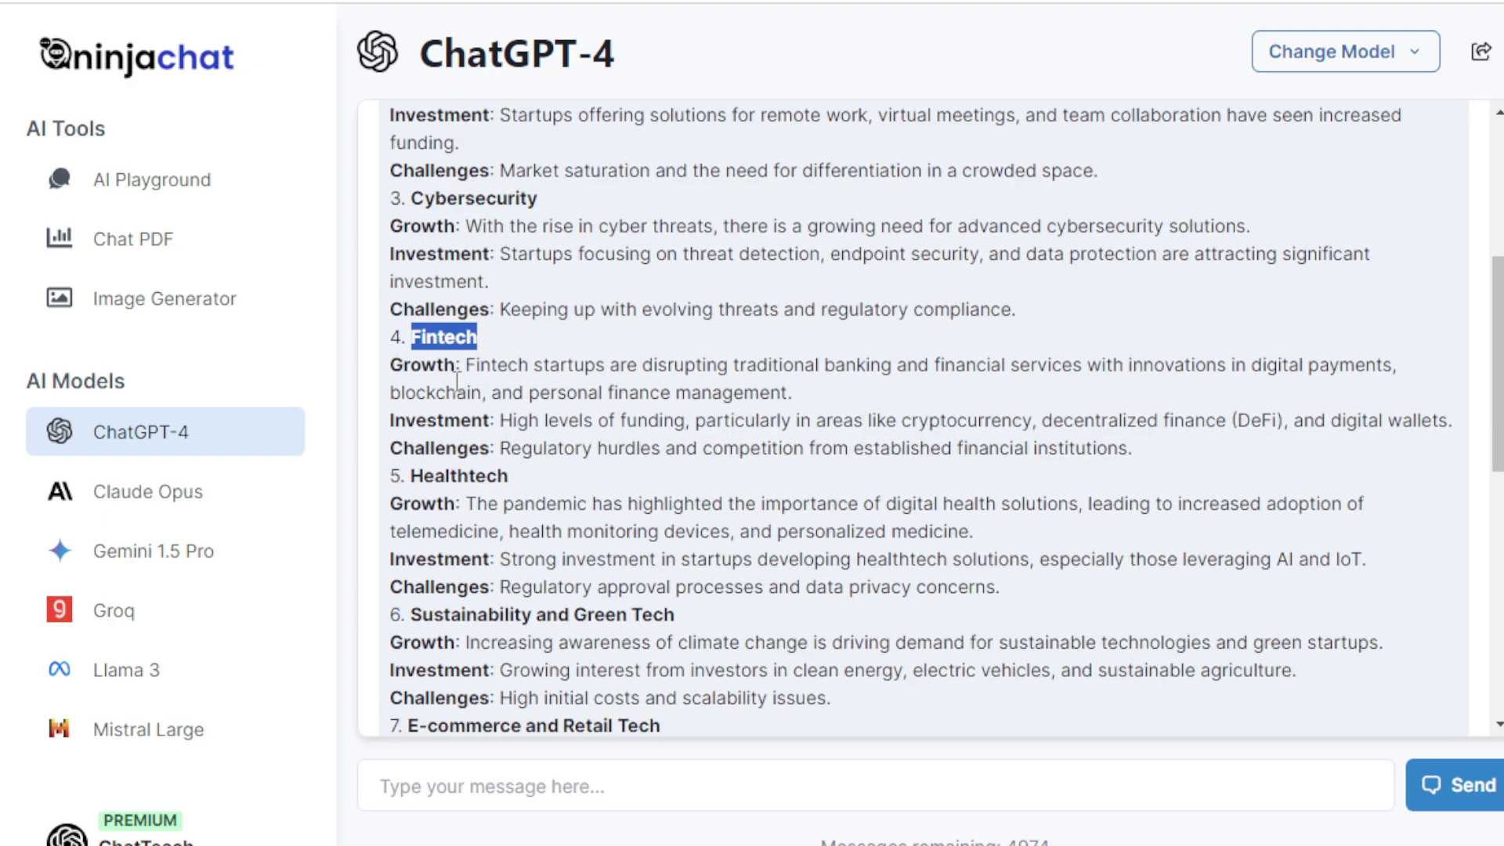
scroll(554, 595, down, 3)
triple_click(439, 458)
scroll(837, 571, down, 5)
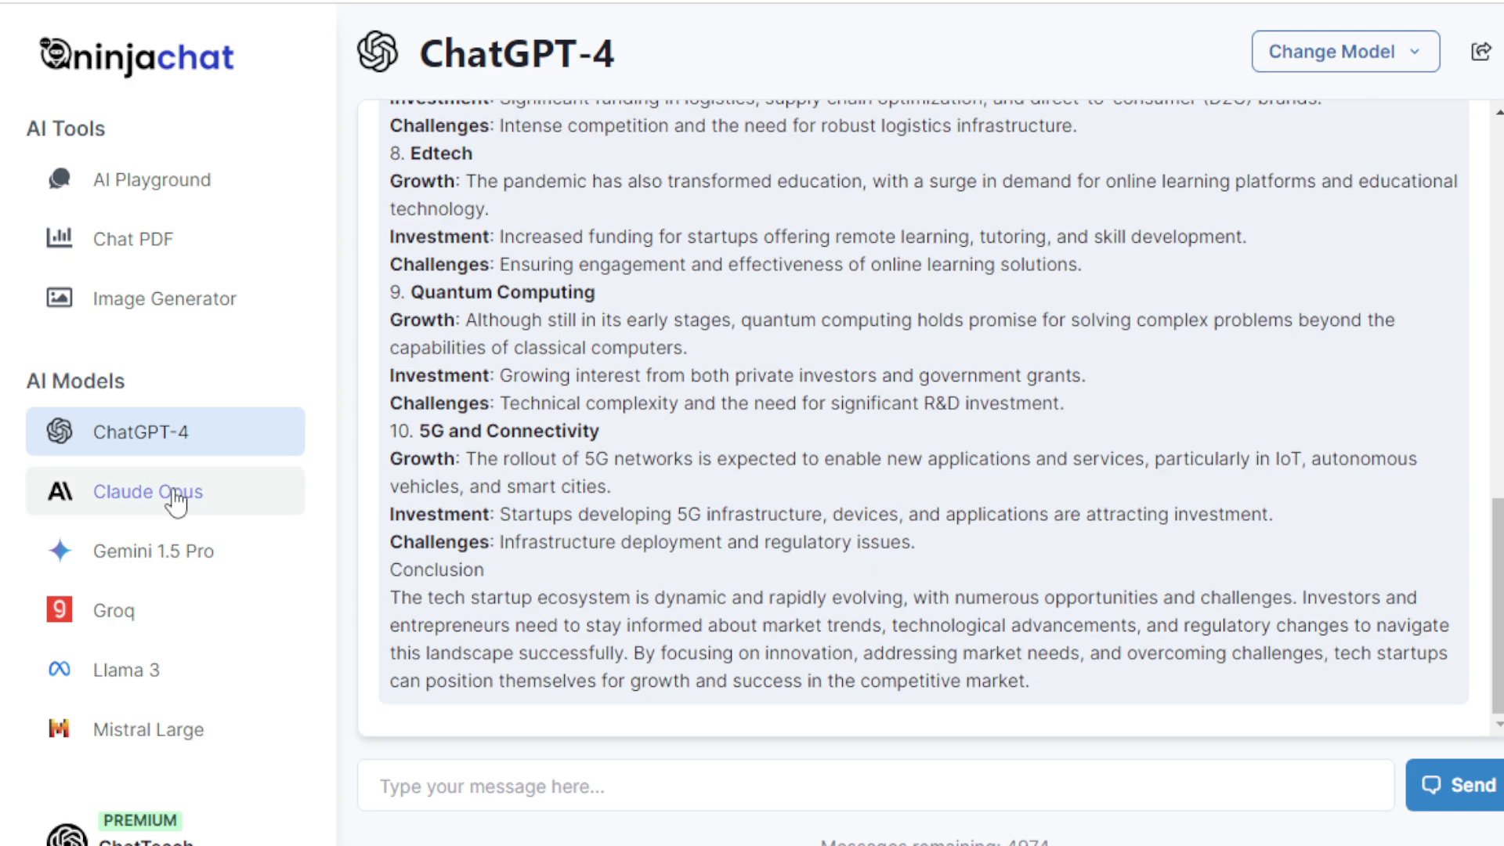
- Switch through the Claude Opus, Gemini 1.5 Pro and Groq chats, ending on Groq
click(174, 494)
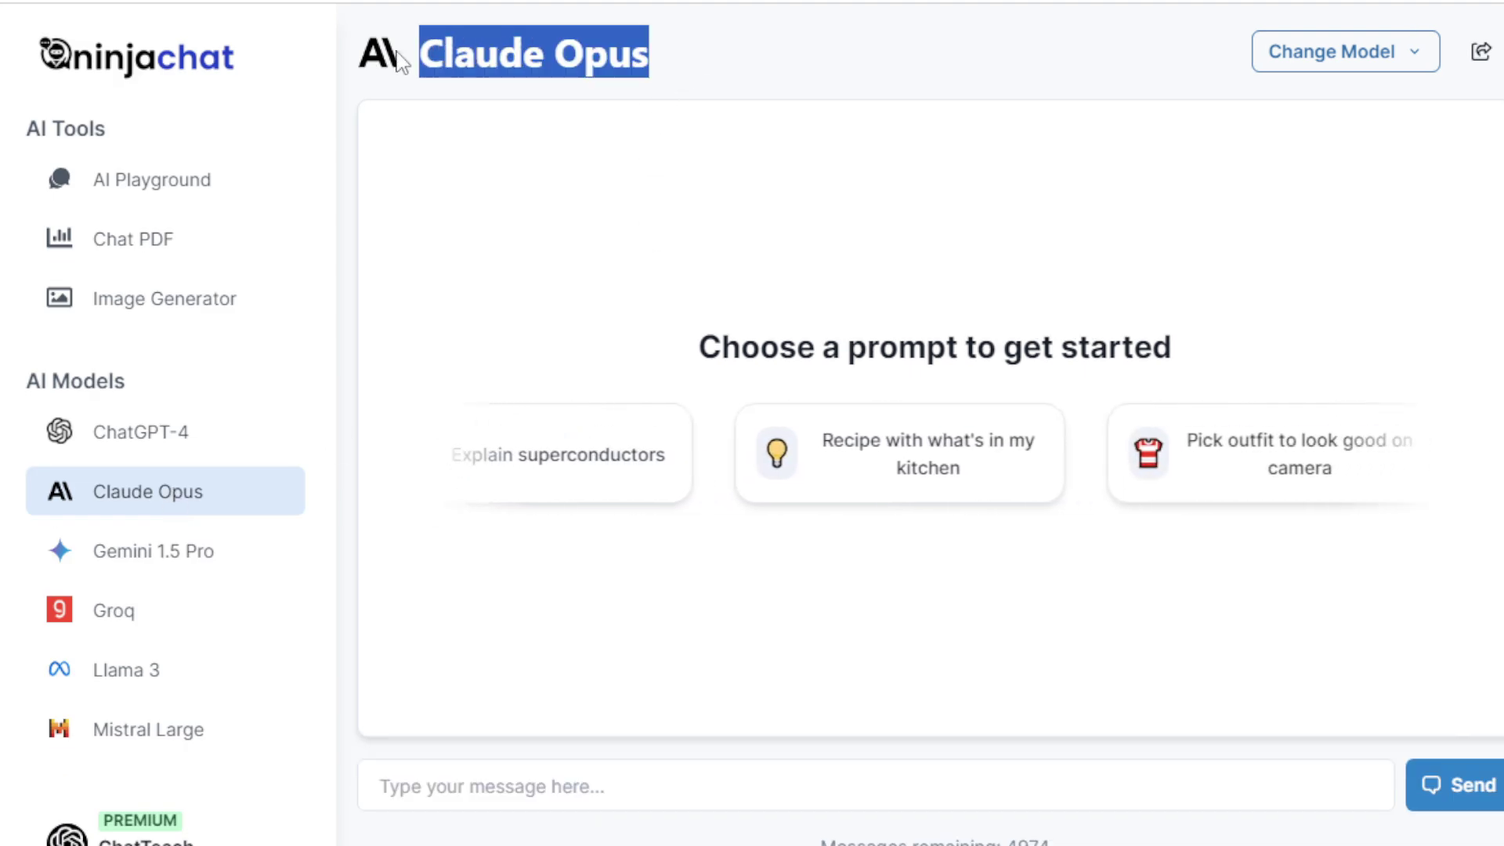
click(179, 562)
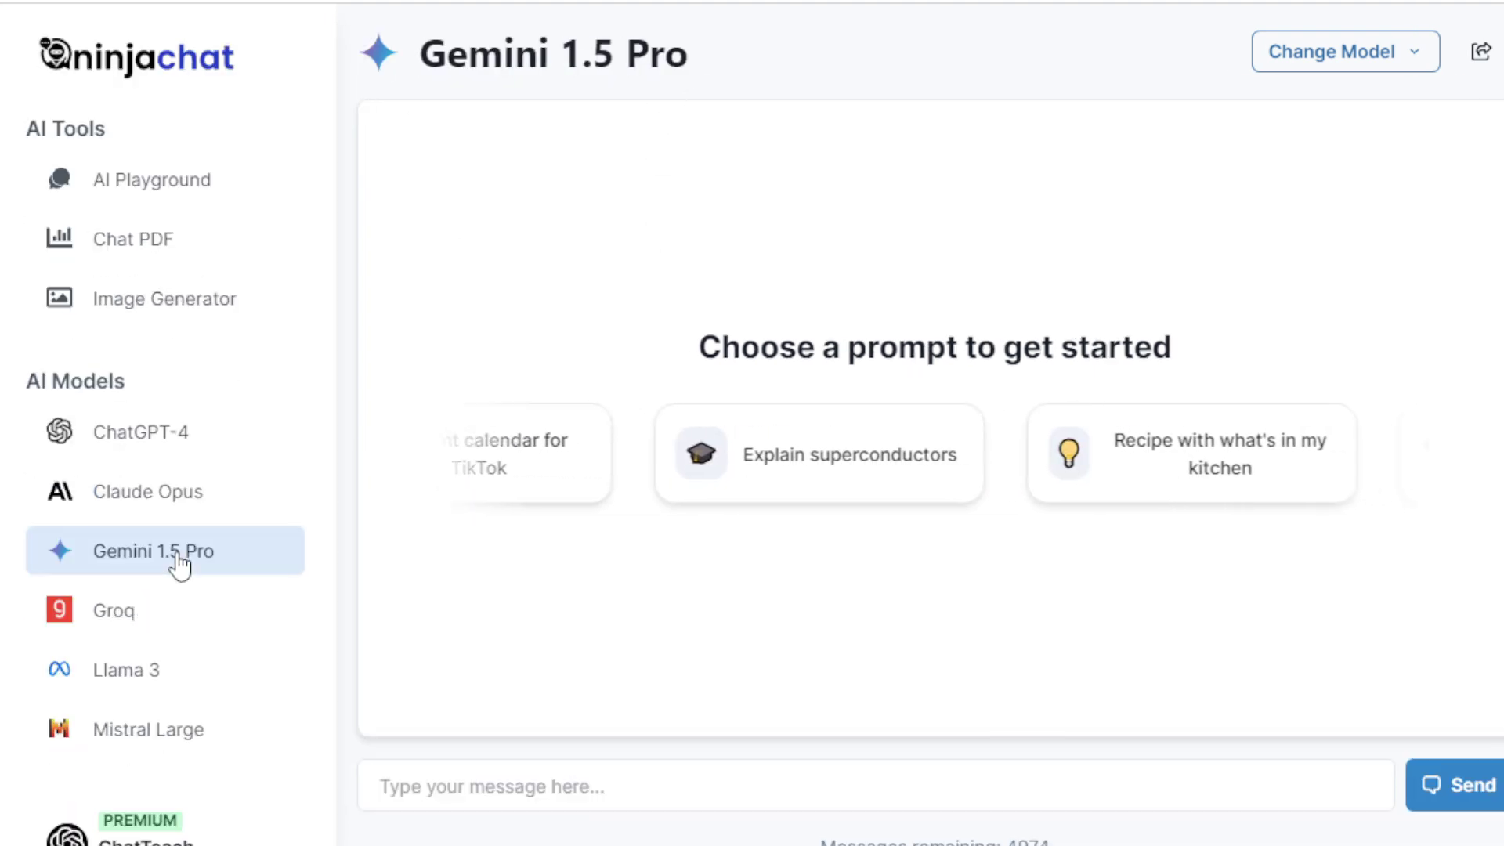
click(153, 616)
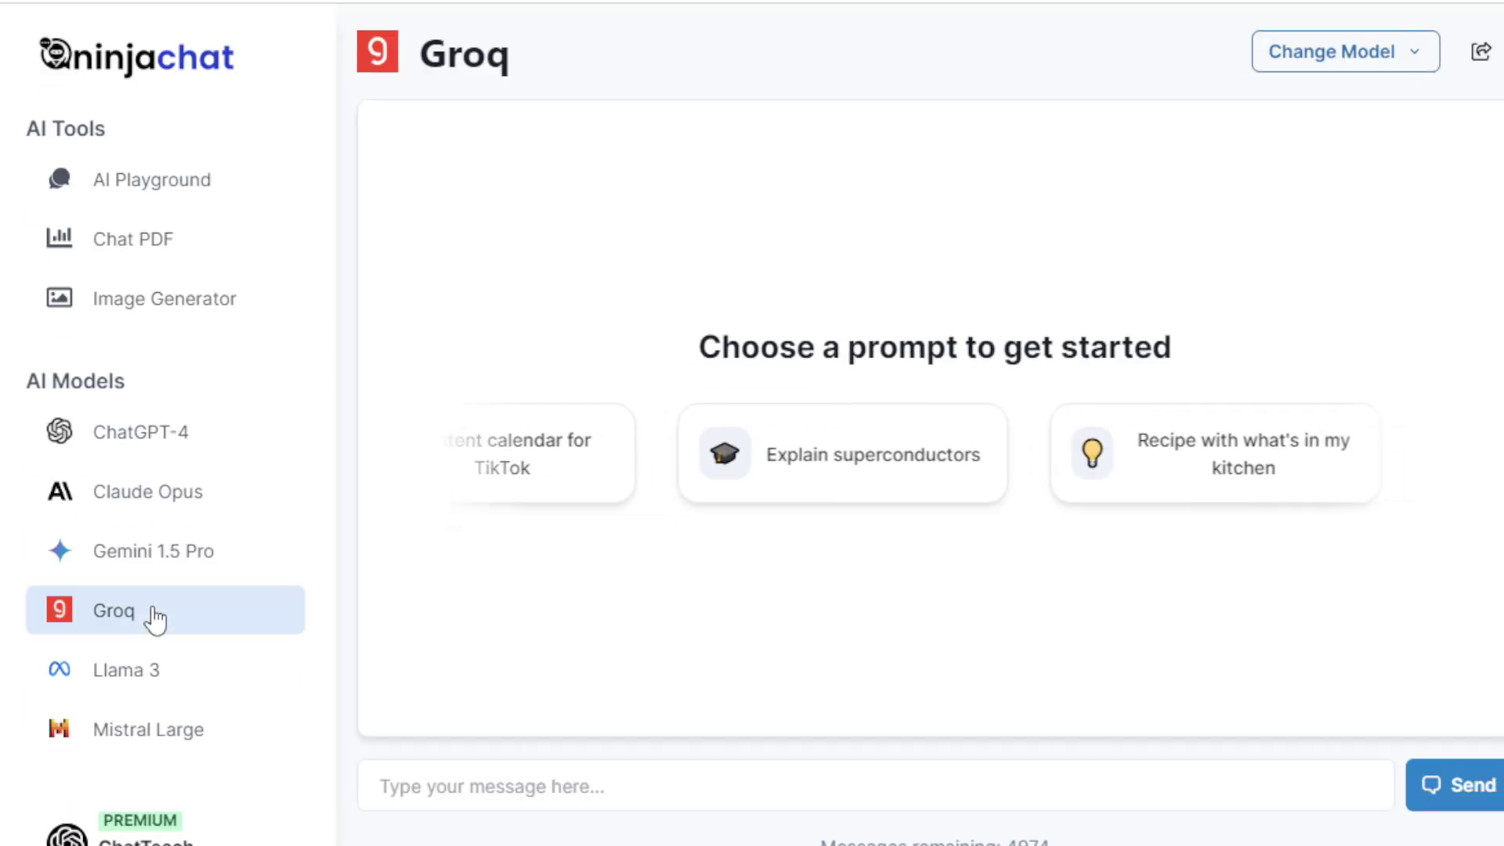
double_click(486, 53)
click(581, 80)
- Send Groq the tech startup market trends prompt and read through its reply
click(927, 466)
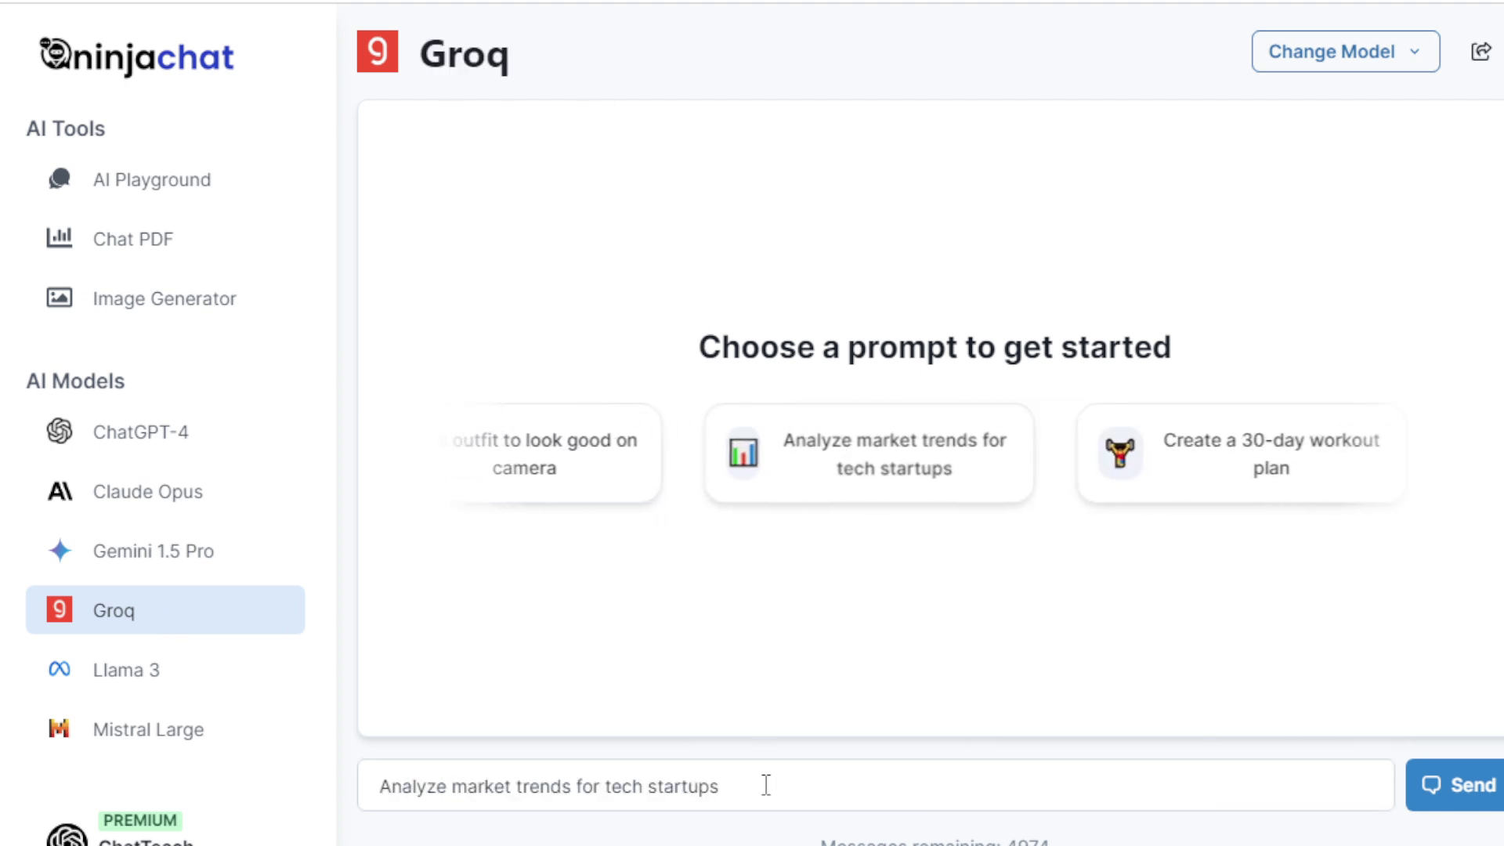
drag(721, 785, 381, 786)
click(756, 786)
click(1444, 791)
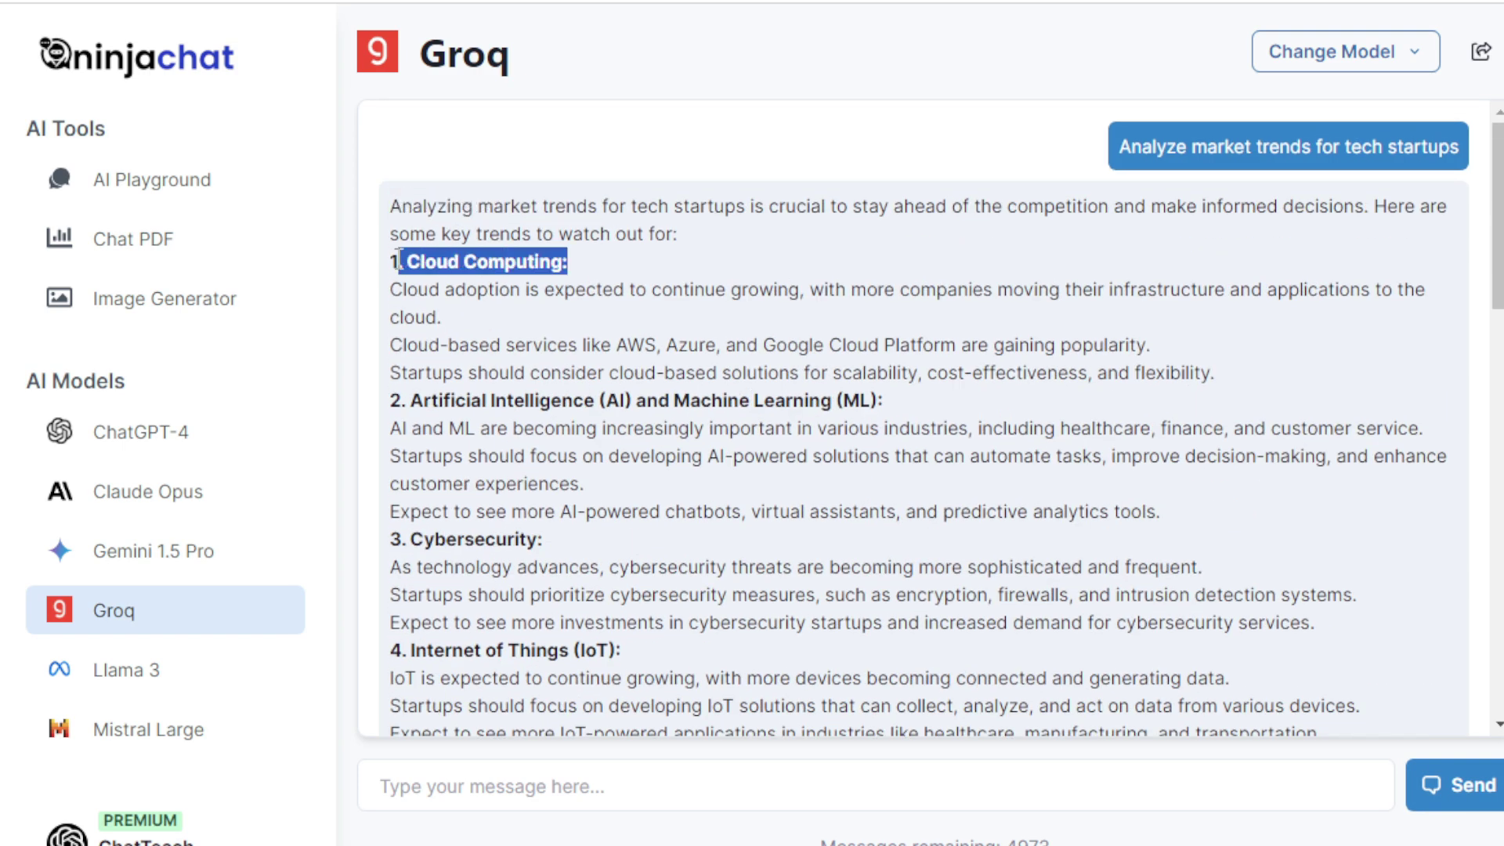
drag(404, 400, 900, 400)
click(415, 537)
scroll(553, 545, down, 2)
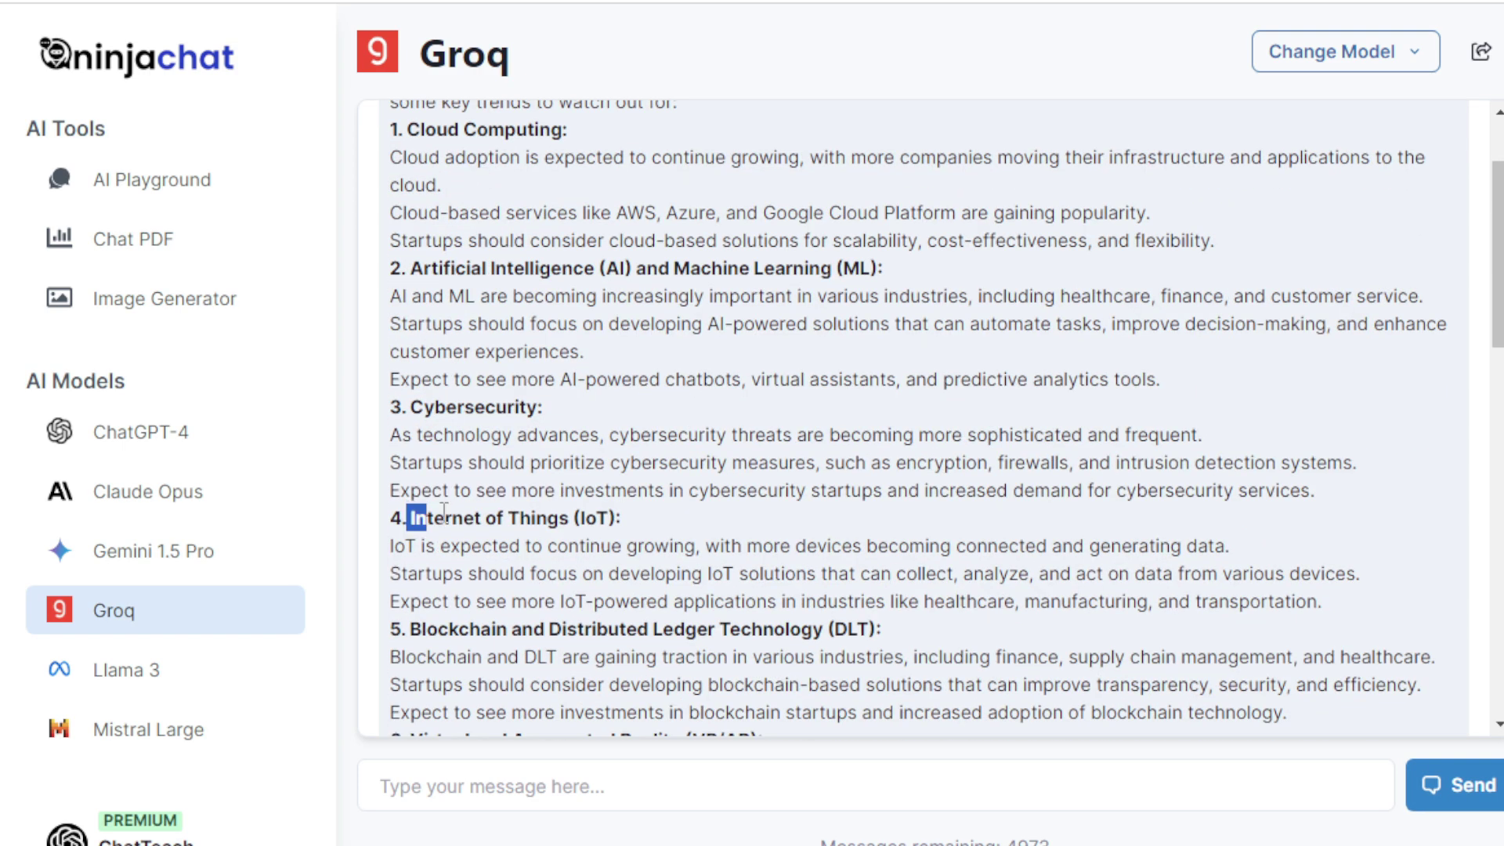
scroll(415, 502, down, 2)
scroll(778, 604, down, 3)
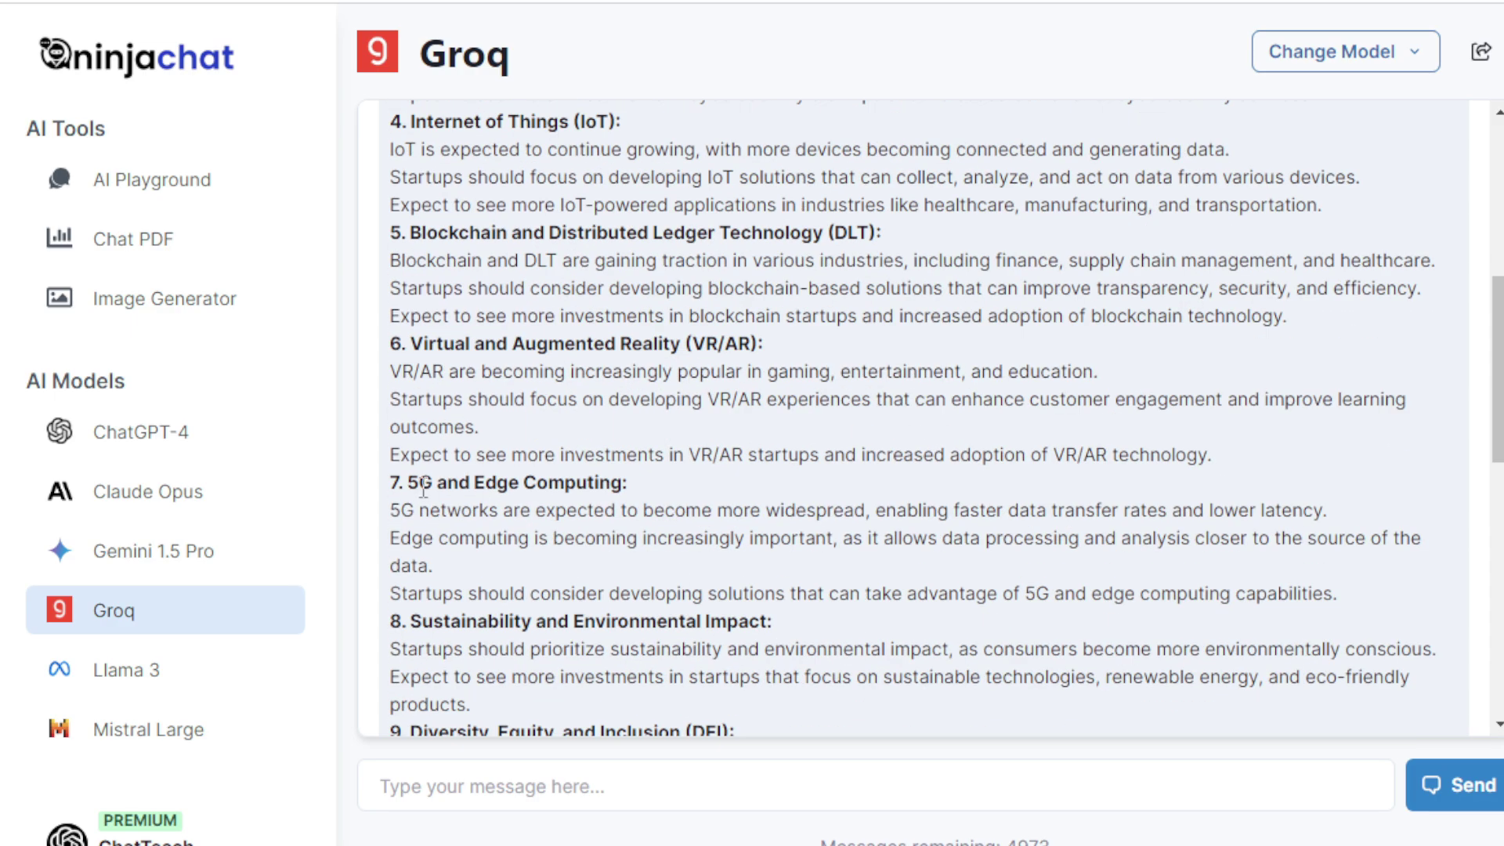
scroll(415, 486, down, 10)
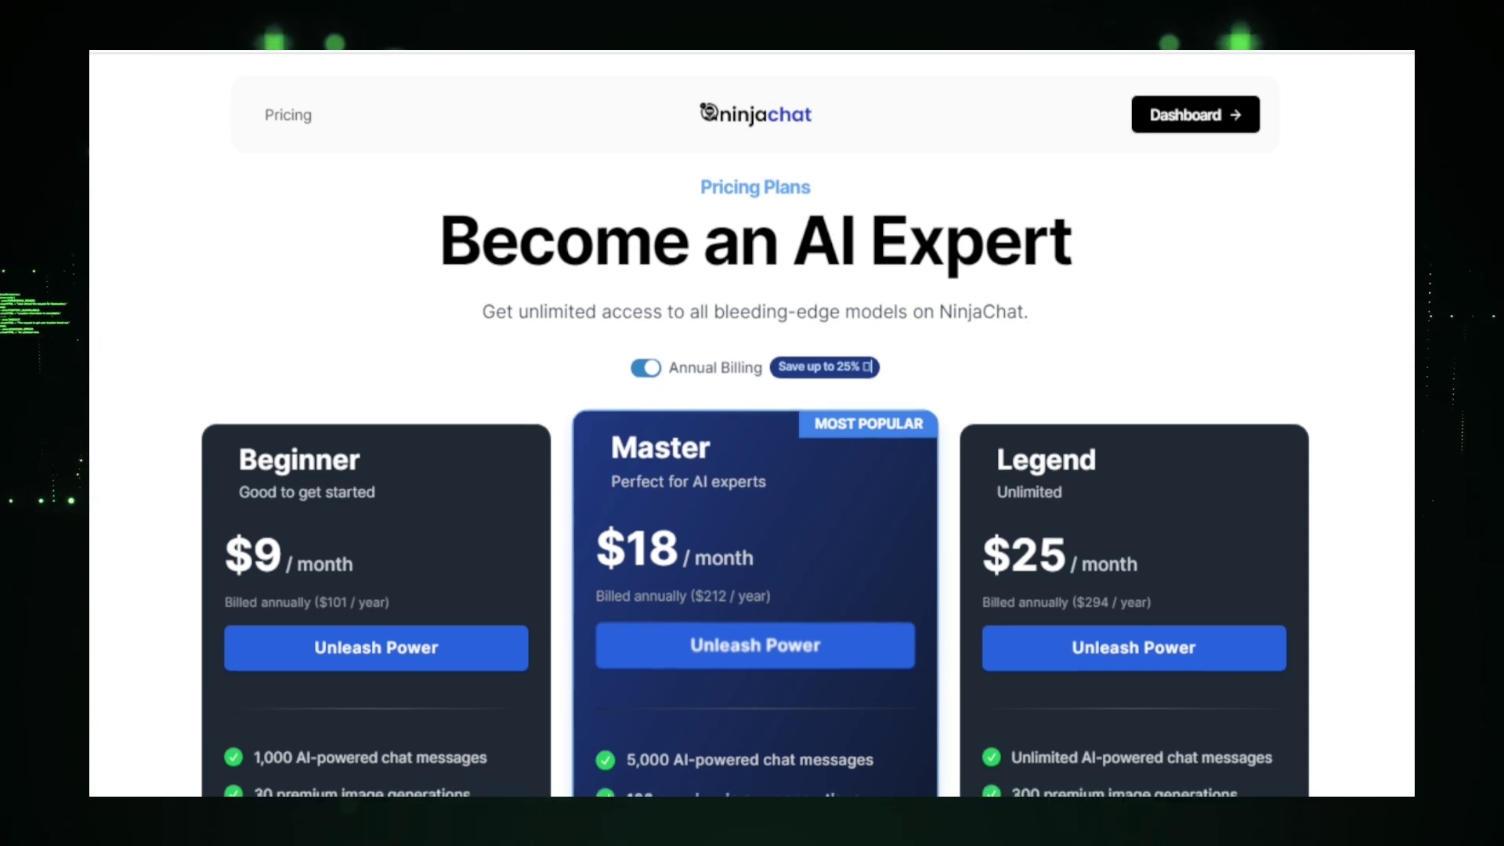
- Scroll down the pricing page to view the Beginner, Master and Legend plan features
scroll(752, 470, down, 2)
scroll(752, 470, down, 3)
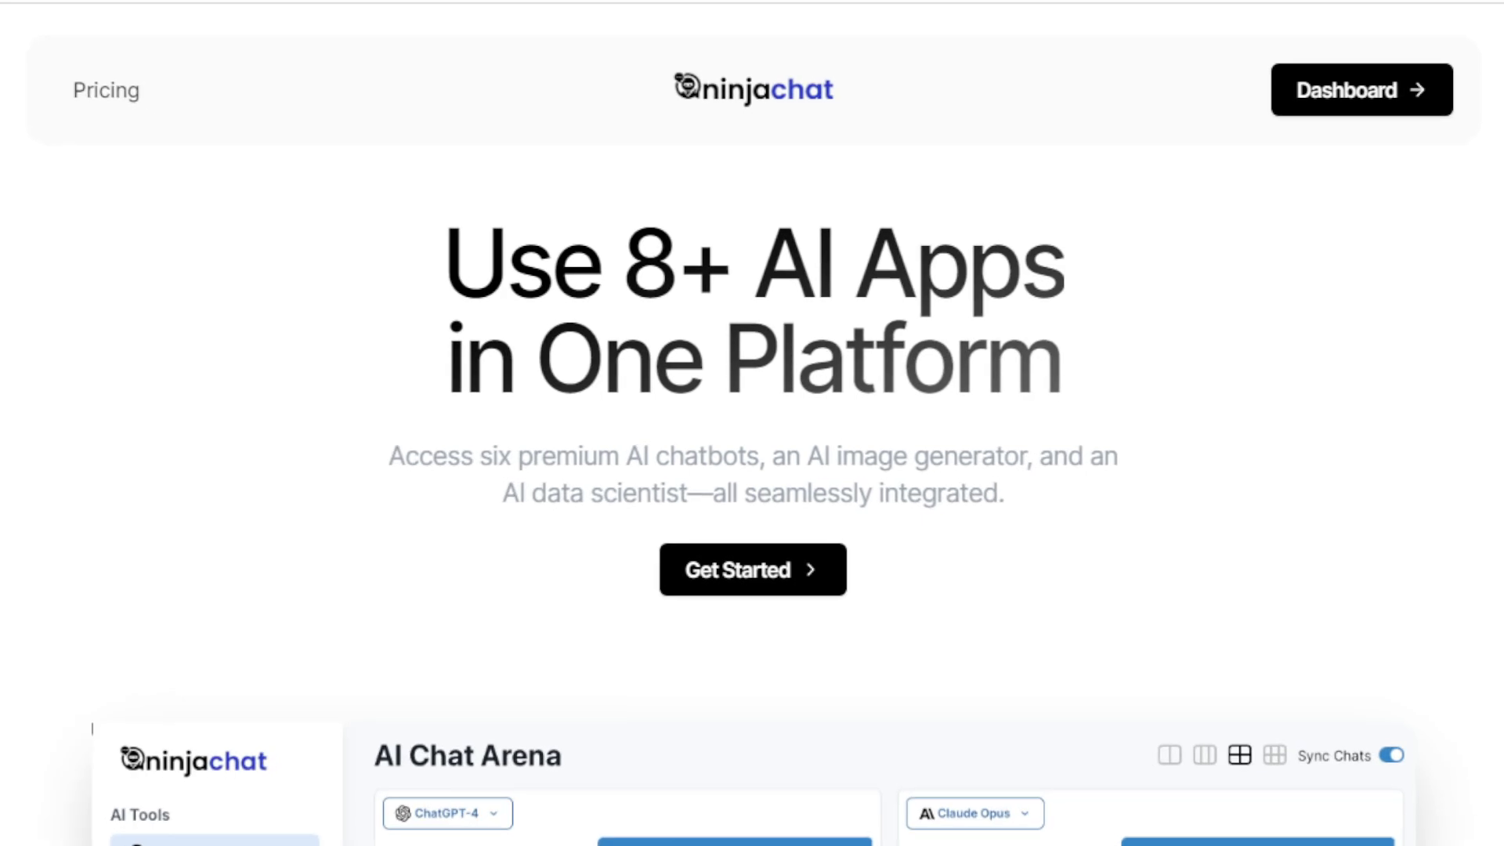
- Scroll the landing page past the Chat Arena preview and Discover Our Features cards to the testimonials
scroll(752, 549, down, 1)
scroll(752, 548, down, 2)
scroll(752, 548, down, 2)
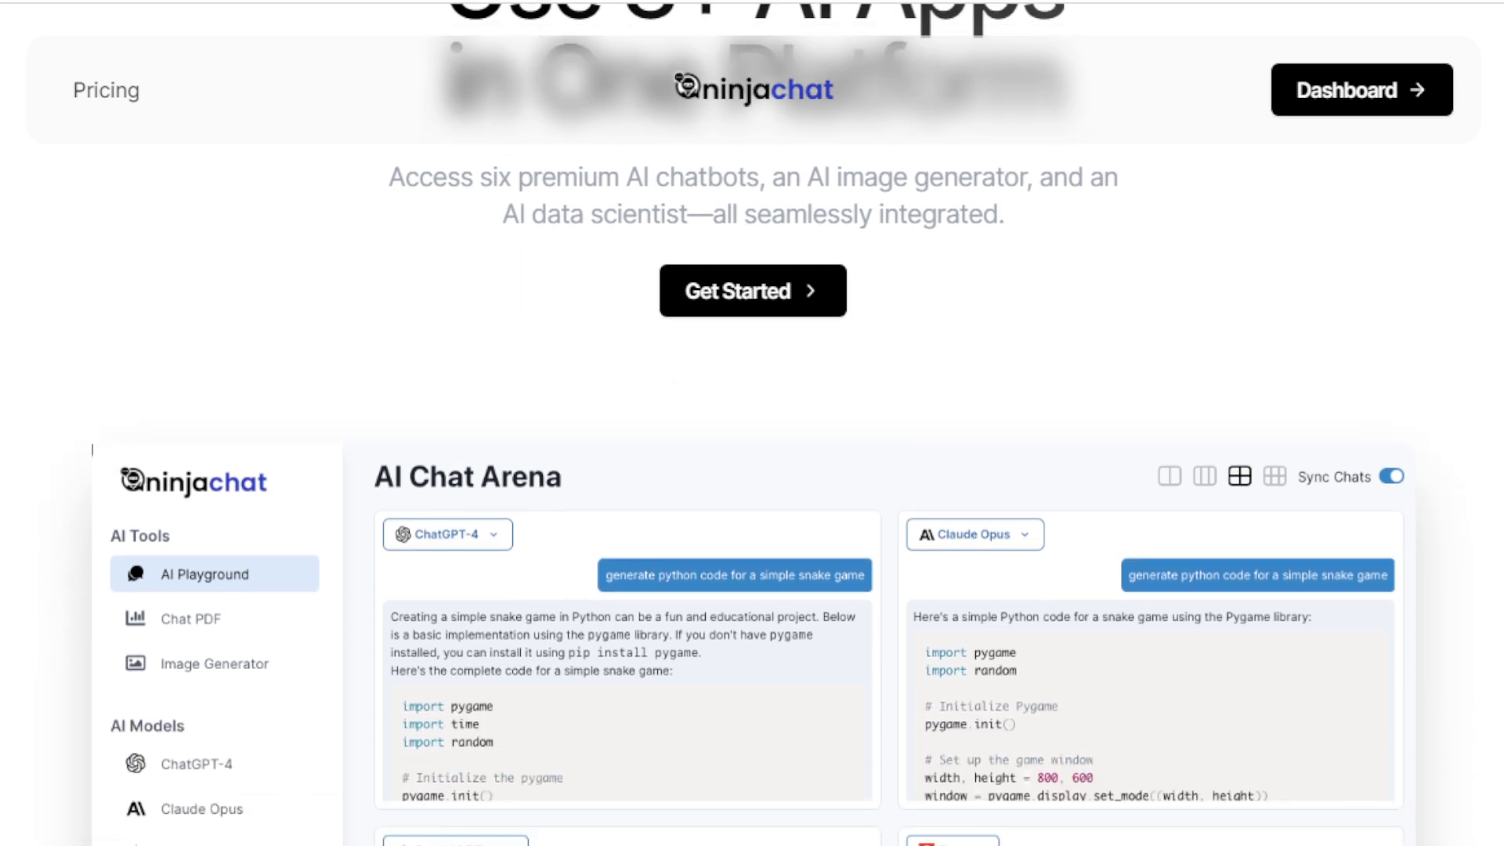
scroll(752, 549, down, 2)
scroll(752, 548, down, 1)
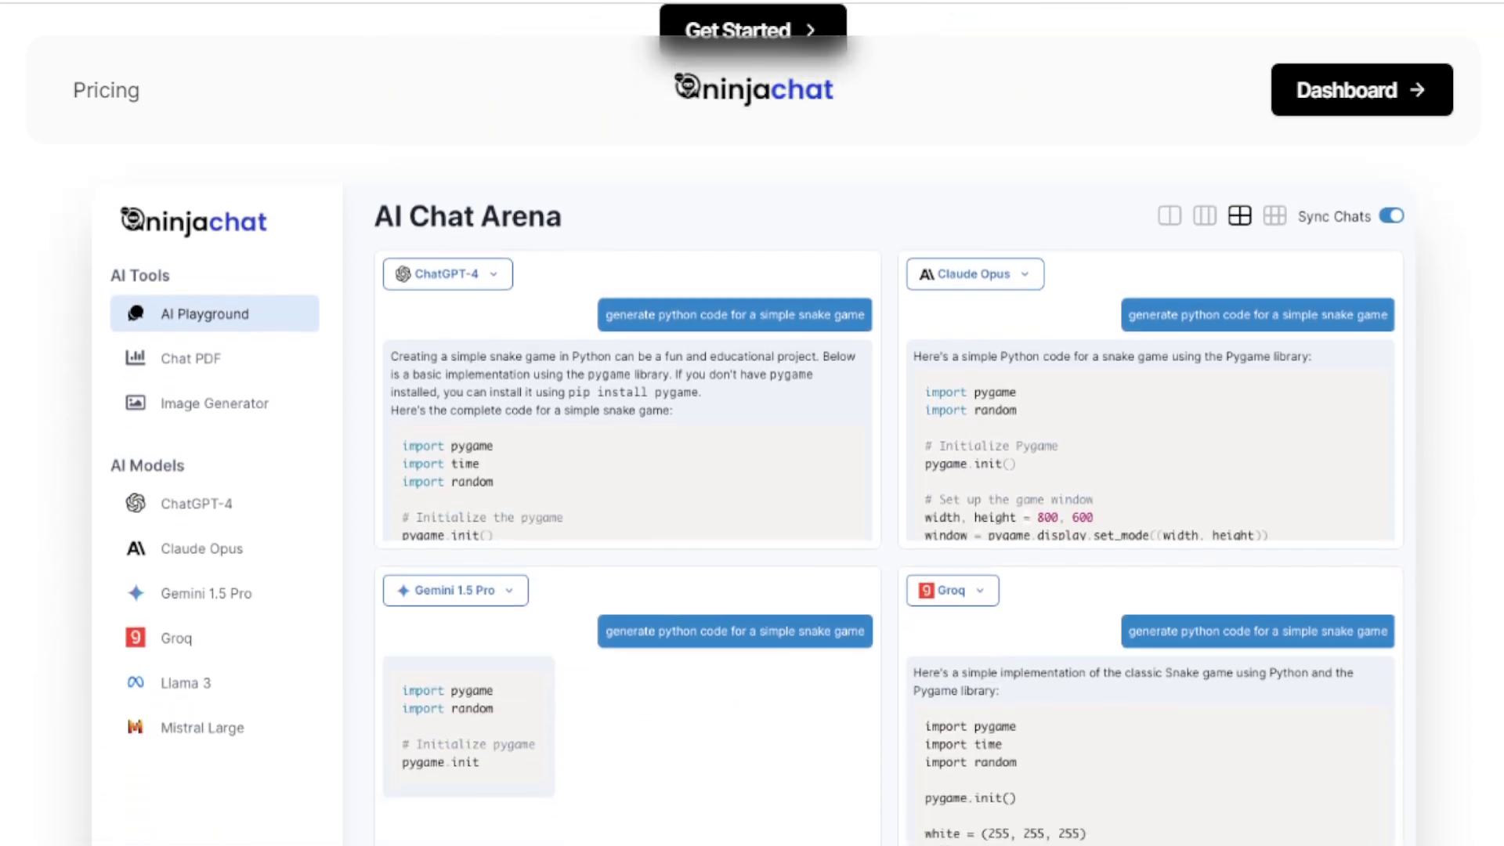
scroll(752, 470, down, 1)
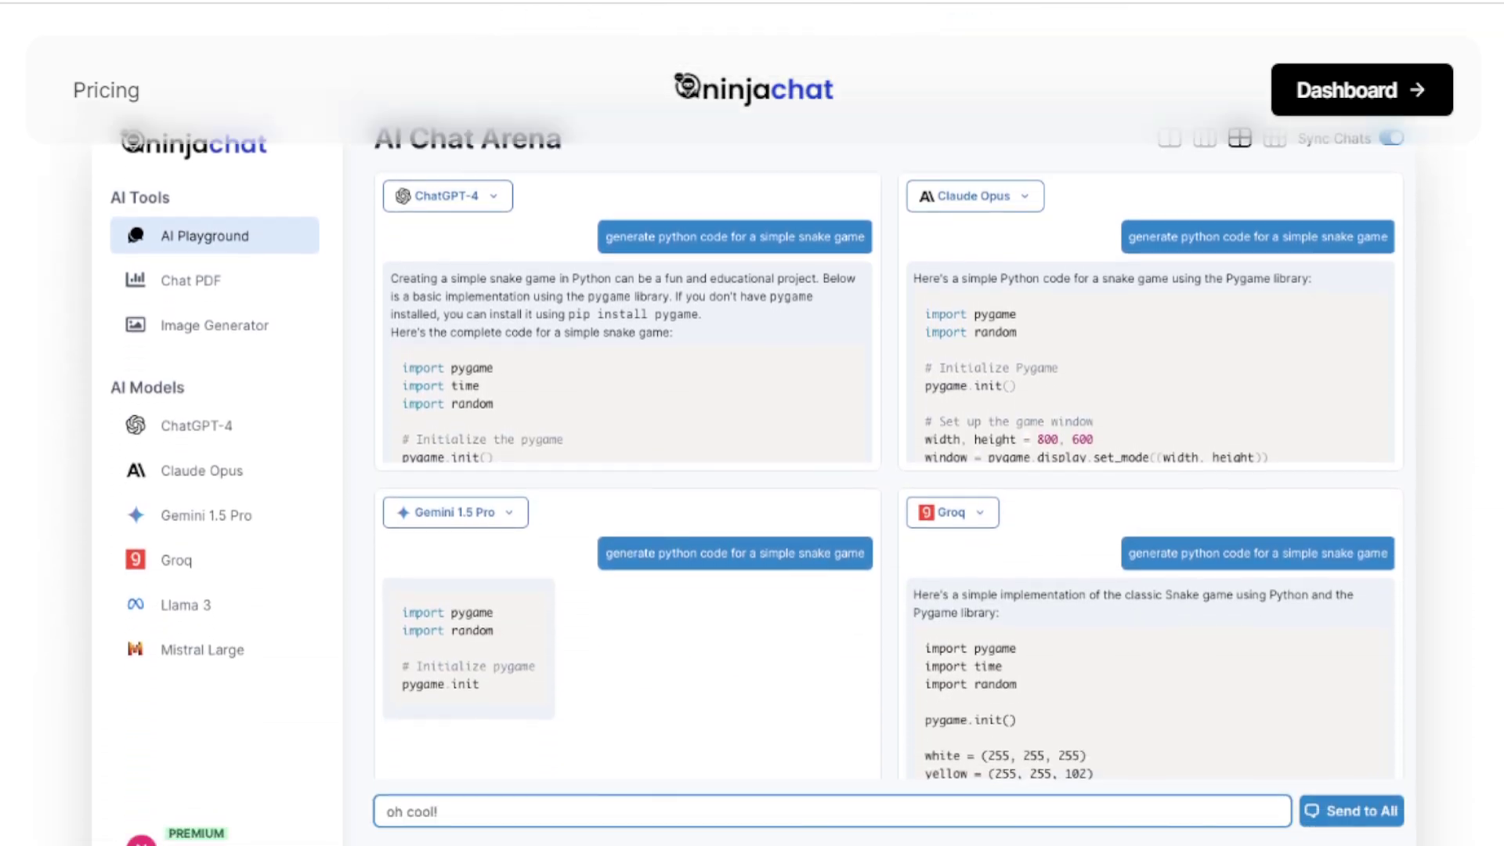
scroll(752, 470, down, 1)
scroll(752, 470, down, 2)
scroll(752, 470, down, 3)
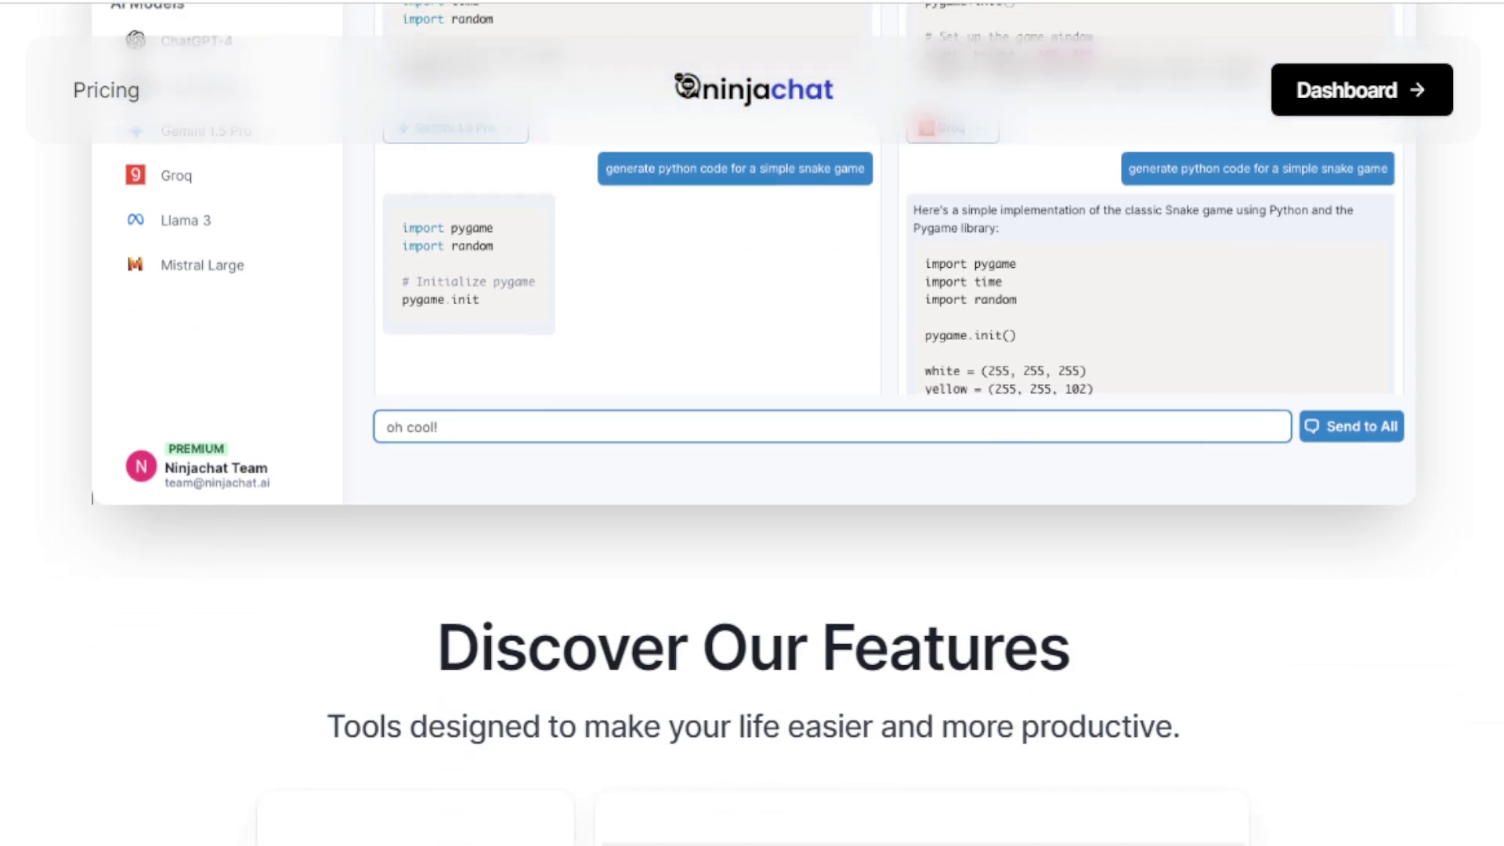
scroll(752, 470, down, 2)
scroll(752, 470, down, 3)
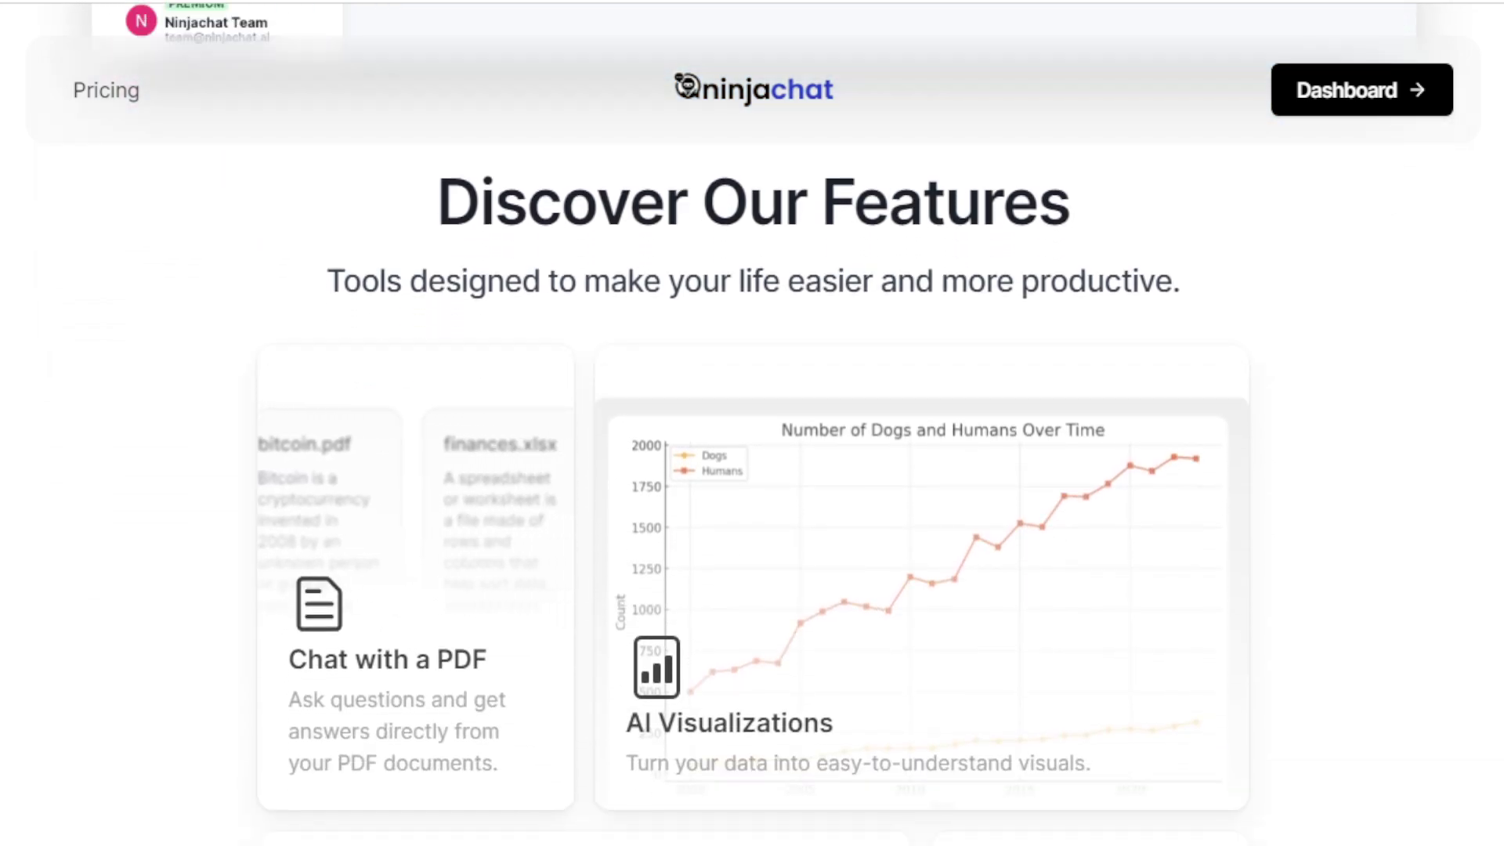
scroll(752, 471, down, 3)
scroll(752, 471, down, 4)
scroll(752, 470, down, 1)
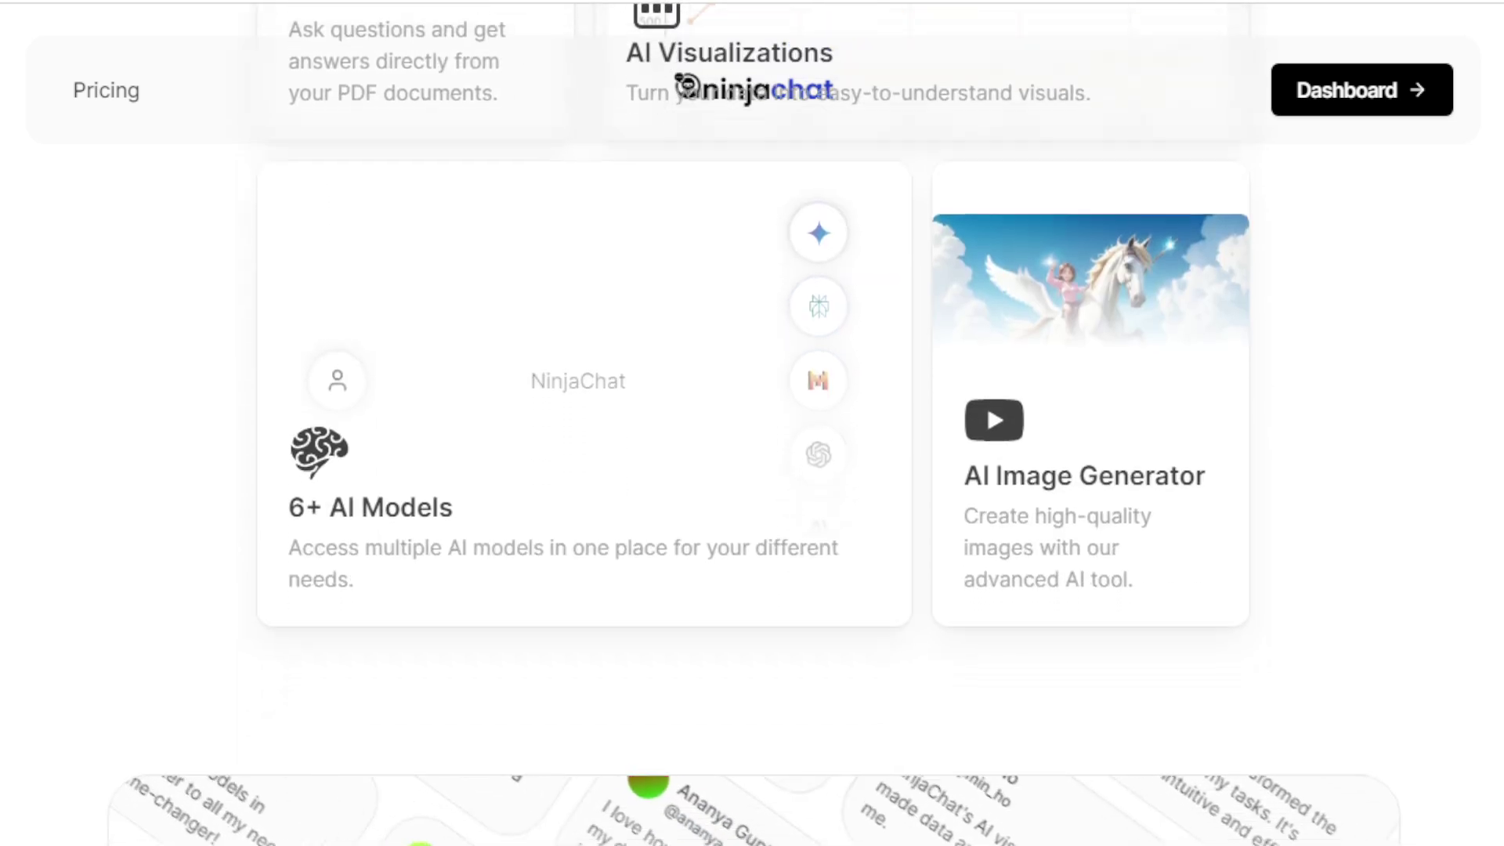
scroll(752, 470, down, 3)
scroll(752, 470, down, 3)
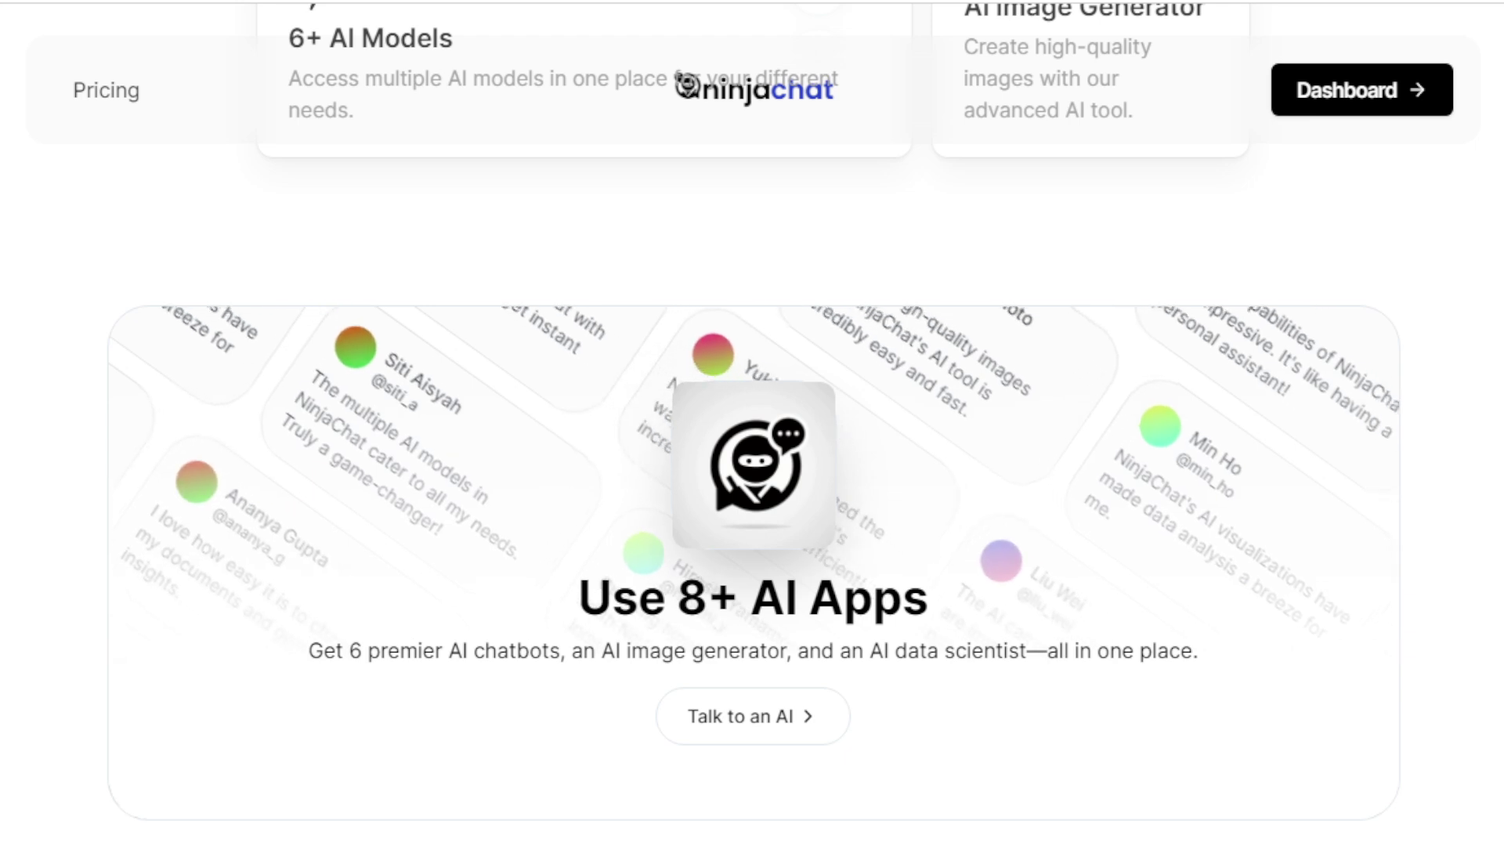